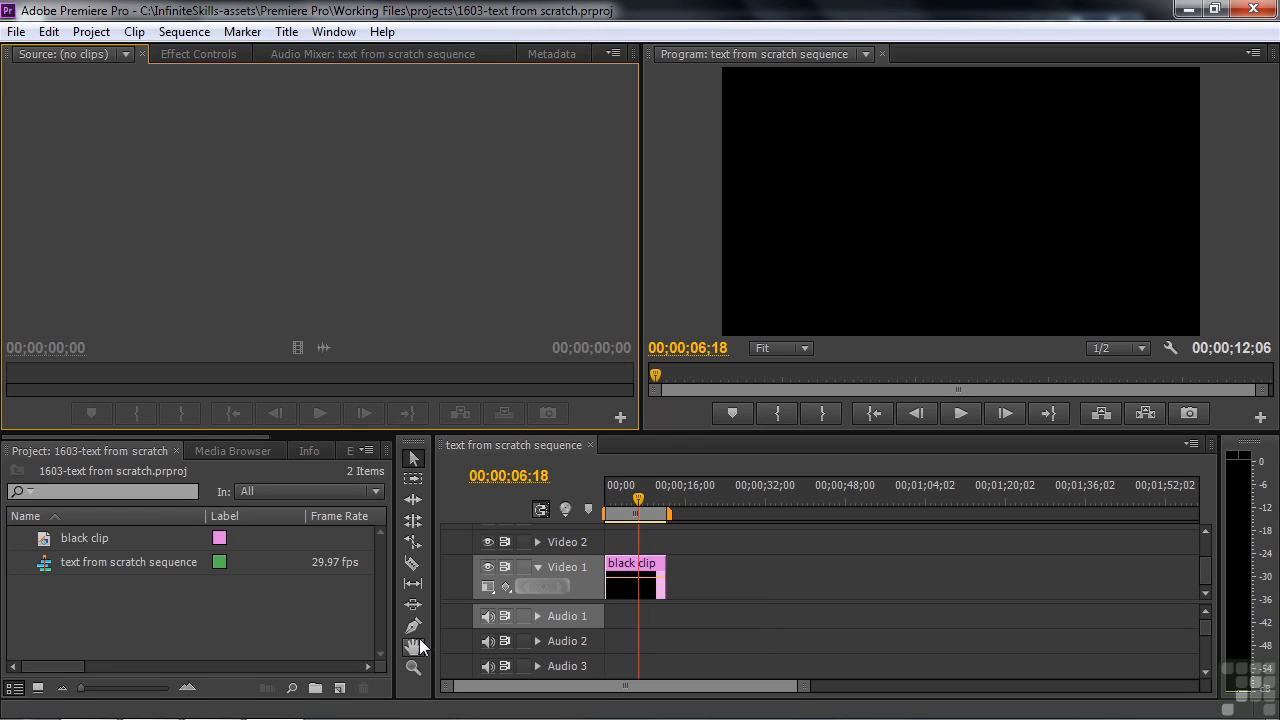
# Step: Start creating a color matte, then cancel it
pyautogui.click(339, 688)
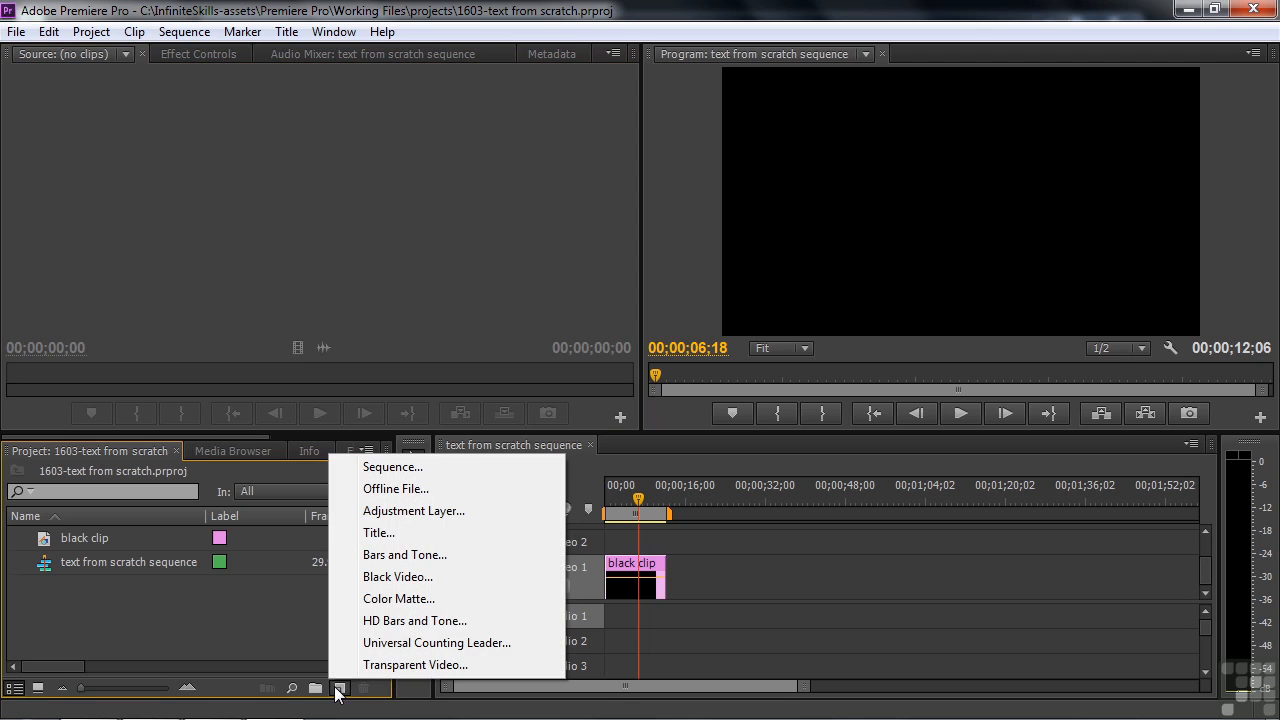
pyautogui.click(398, 600)
pyautogui.click(678, 439)
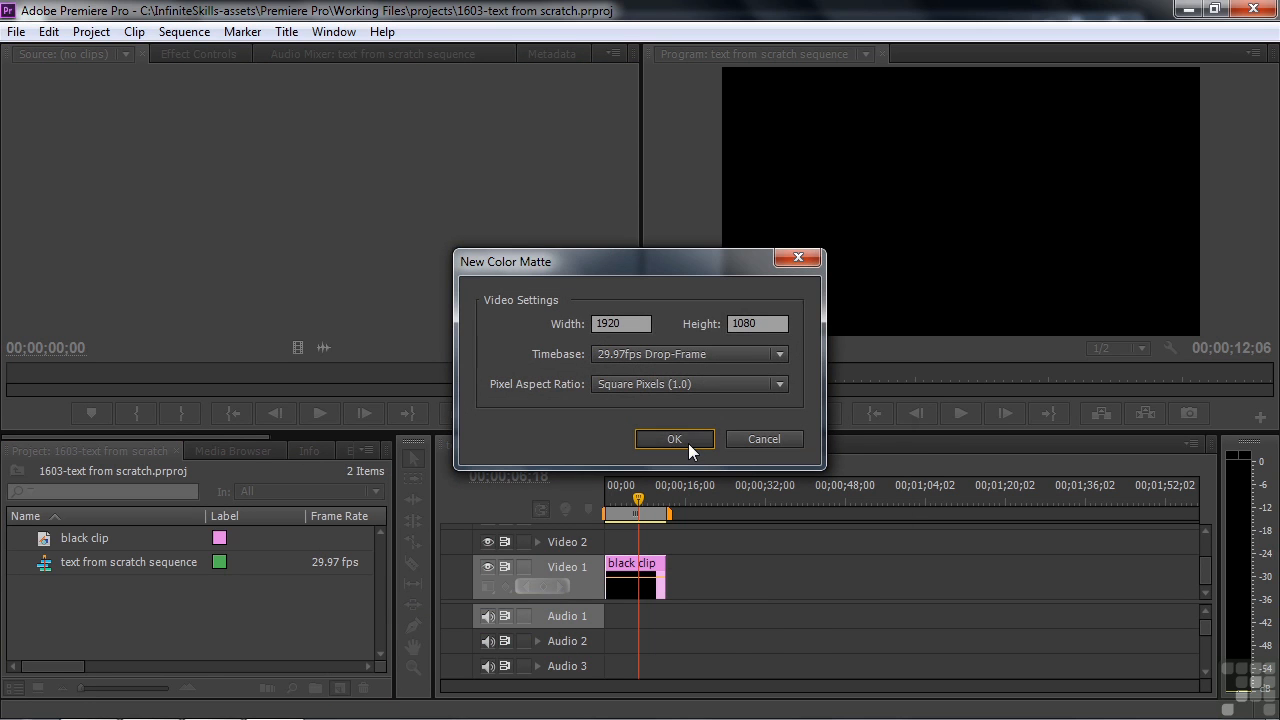
pyautogui.click(862, 261)
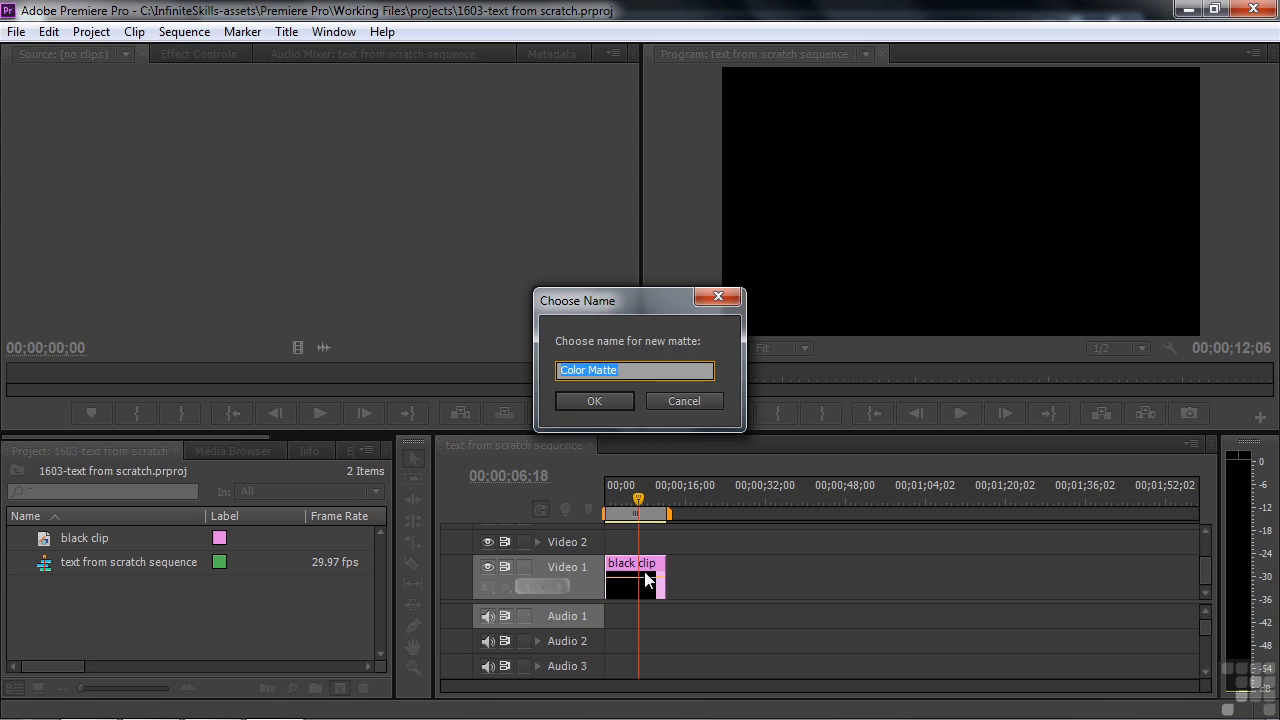
pyautogui.click(672, 408)
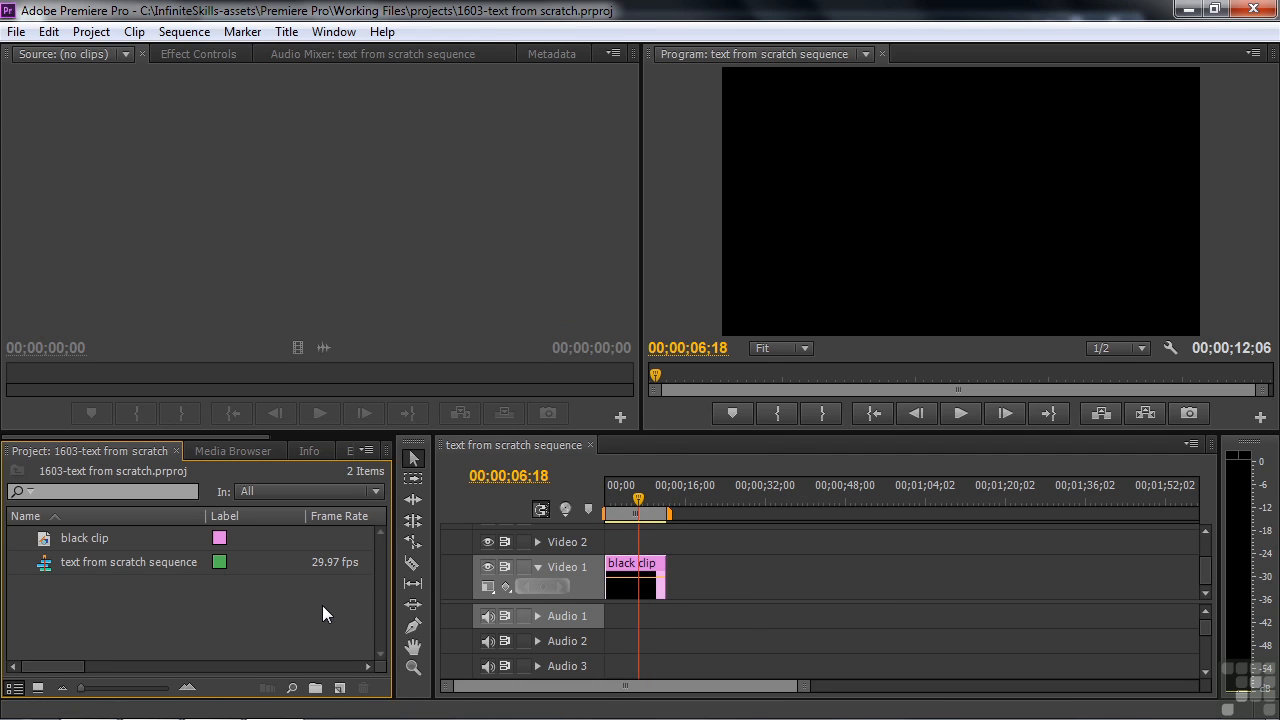
# Step: Create a new title named 'text' and reposition the Titler window
pyautogui.click(340, 688)
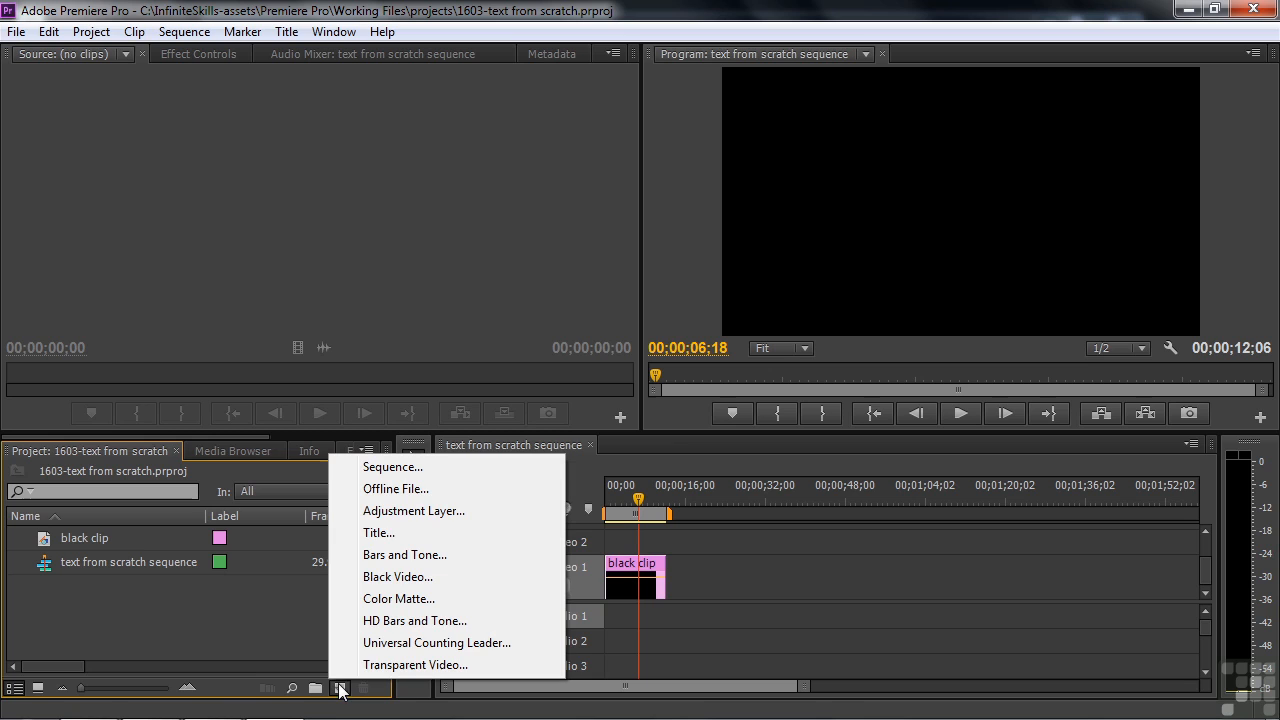
pyautogui.click(399, 536)
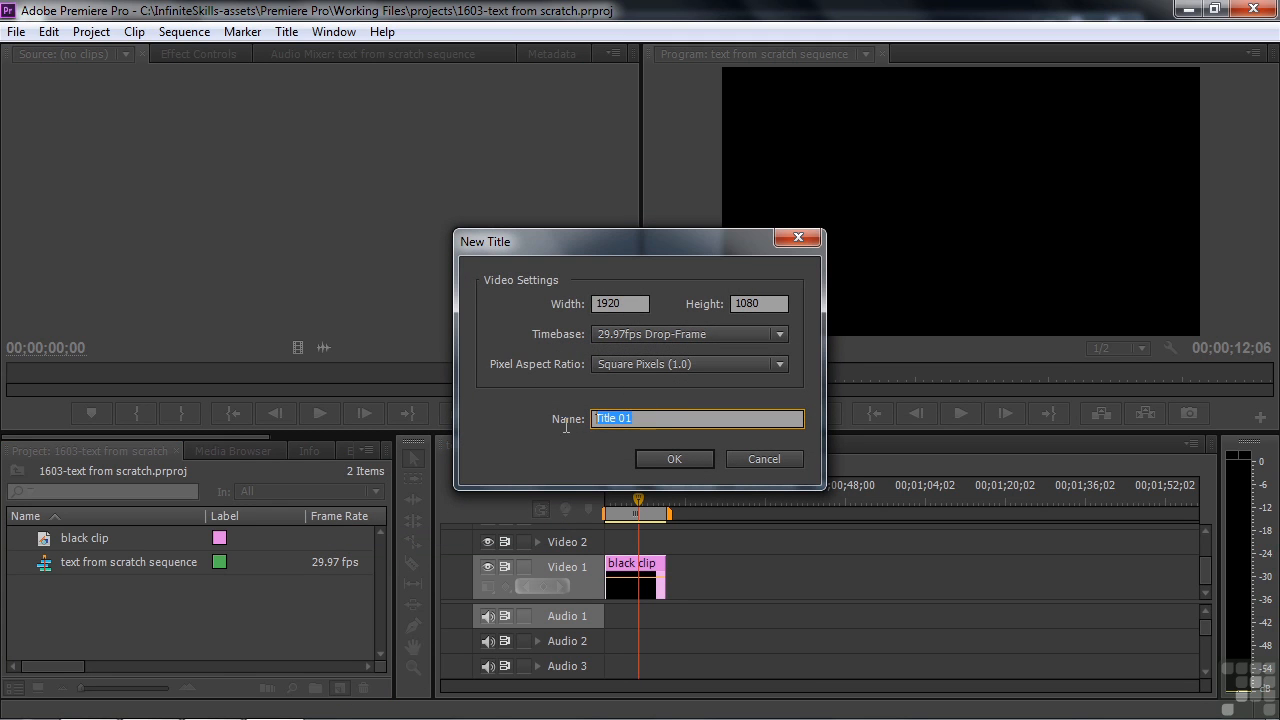
pyautogui.write('text')
pyautogui.click(672, 459)
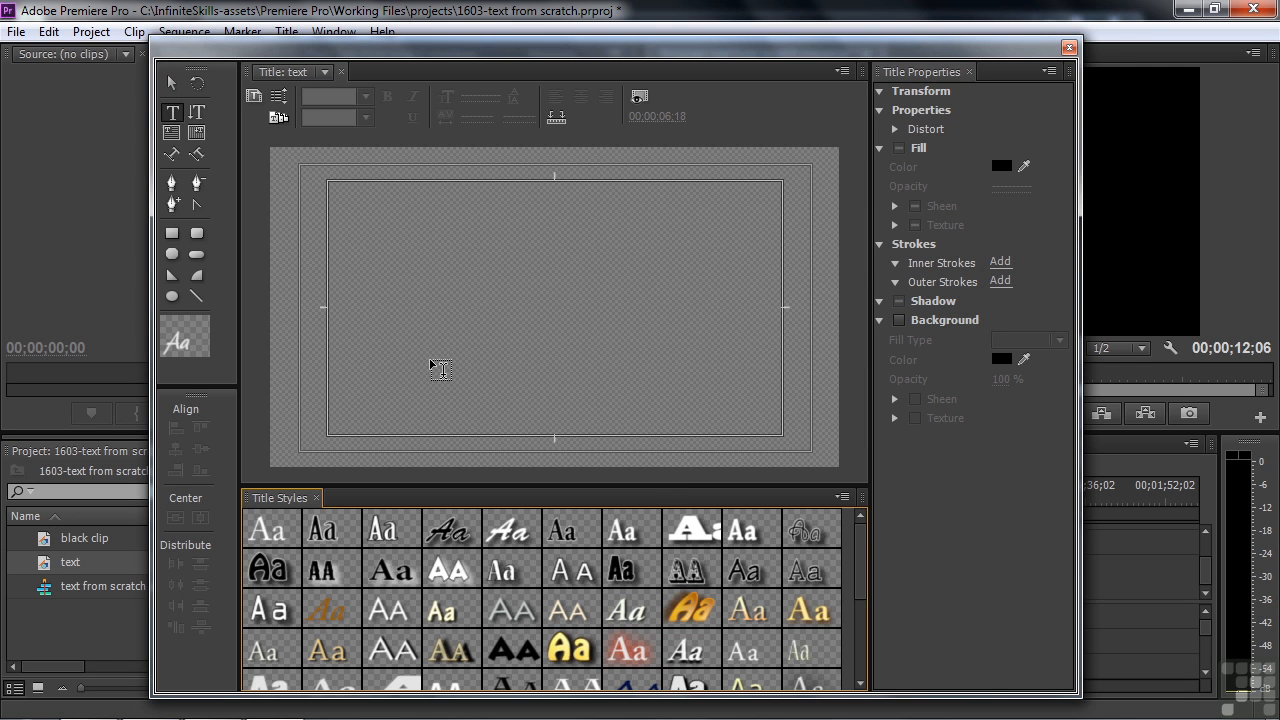
pyautogui.moveTo(721, 51); pyautogui.dragTo(190, 47)
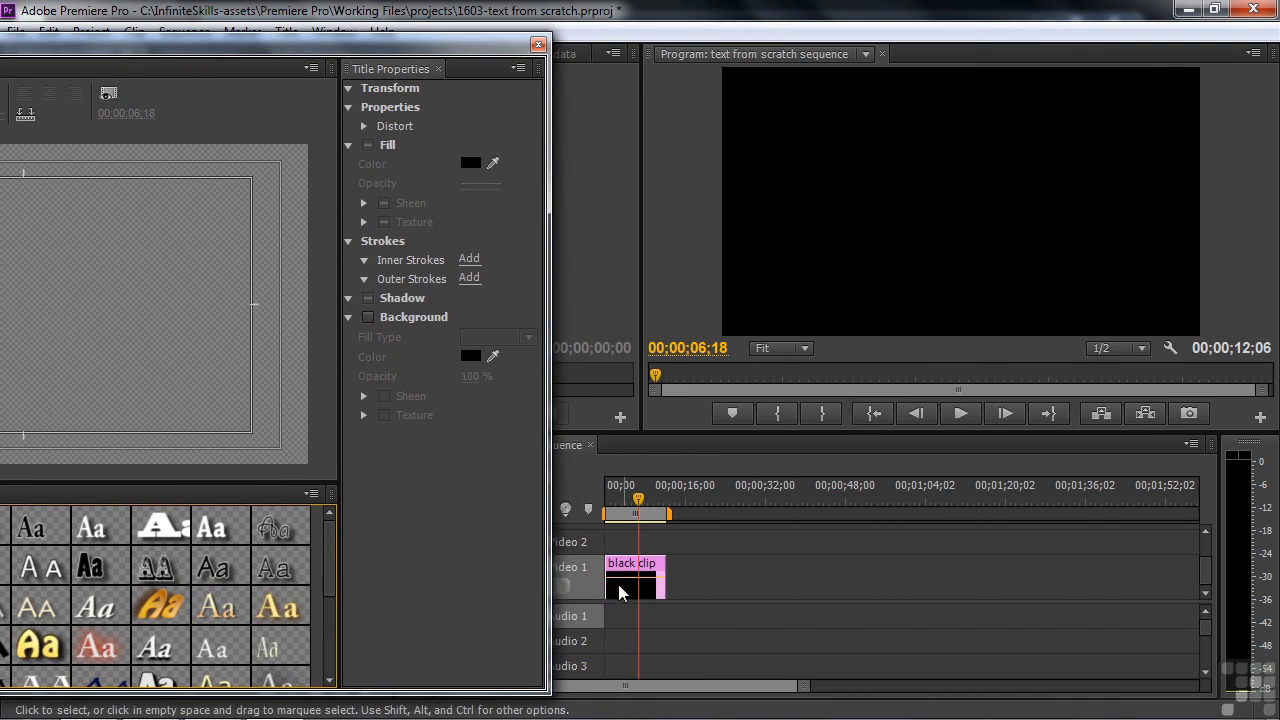
pyautogui.moveTo(292, 40); pyautogui.dragTo(776, 41)
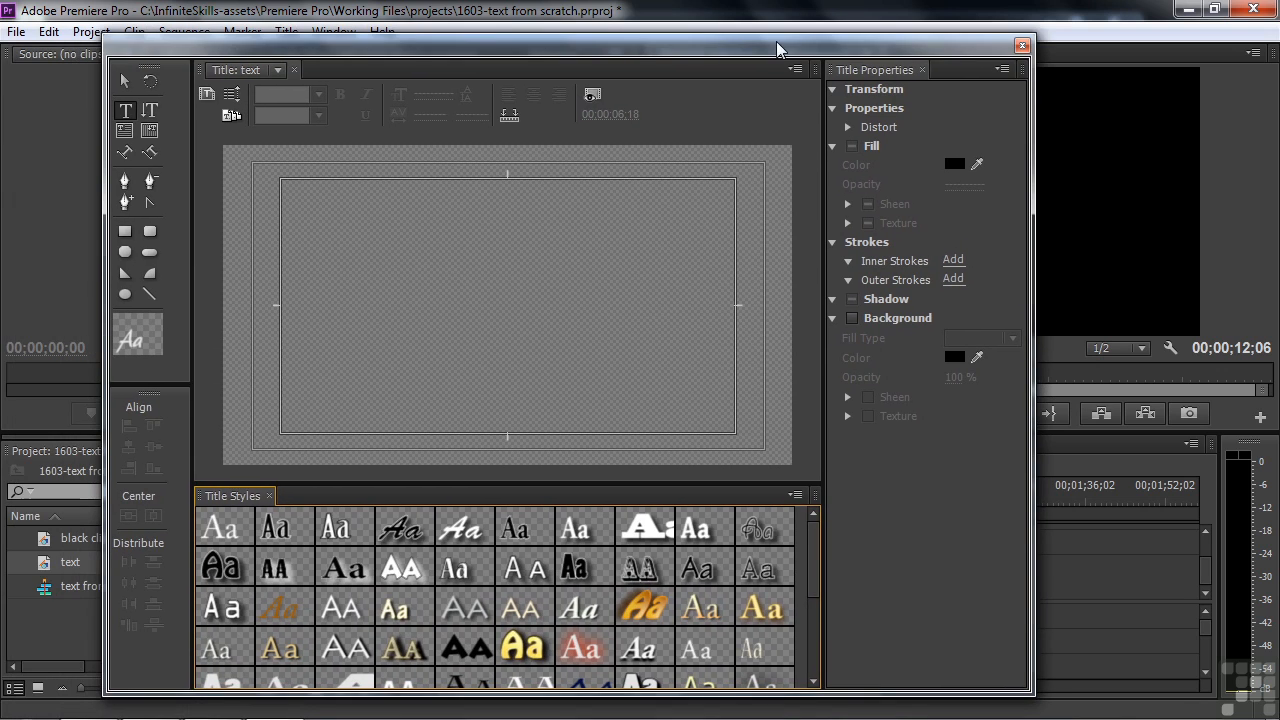
# Step: Toggle Show Background Video on, off, then on again behind the title canvas
pyautogui.click(592, 95)
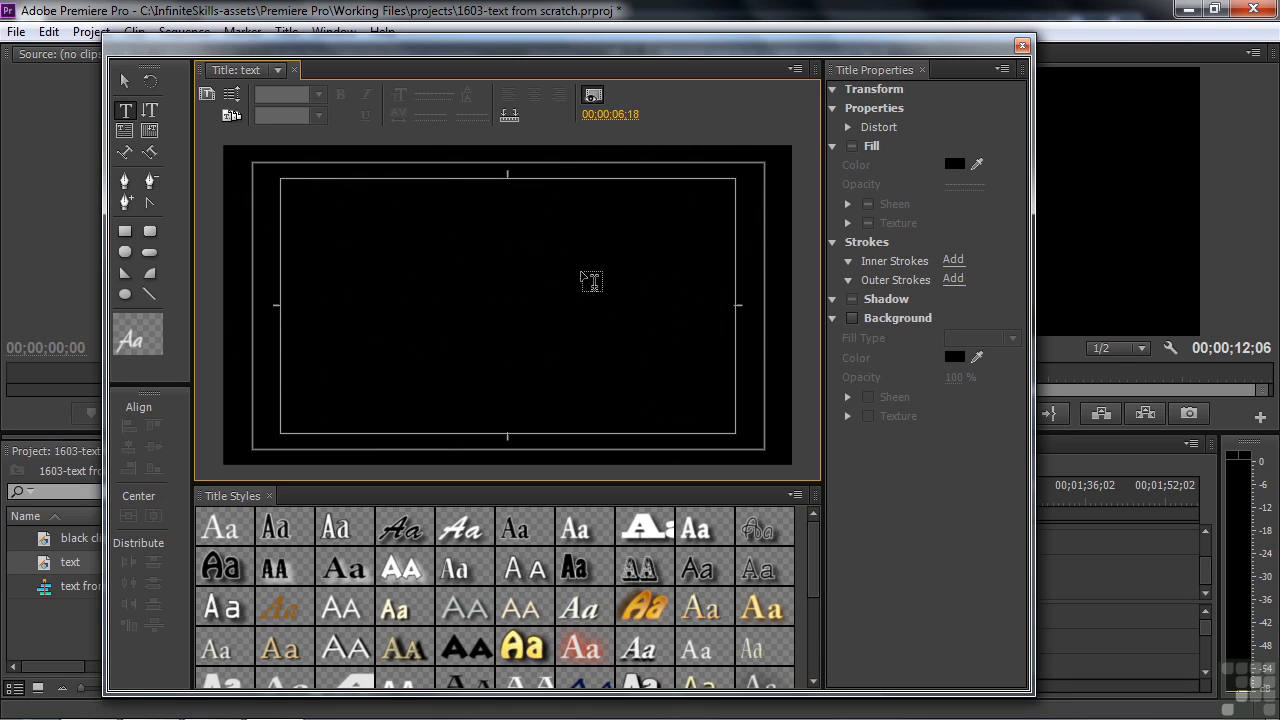
pyautogui.click(592, 96)
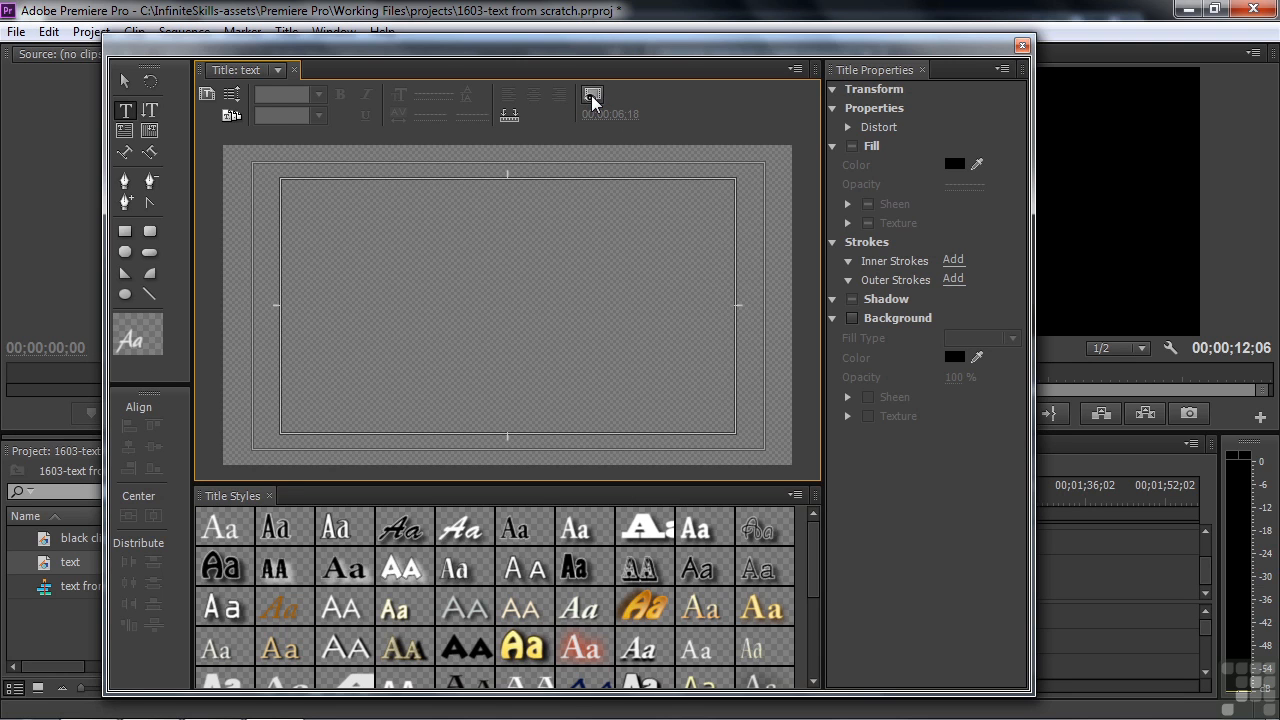
pyautogui.click(592, 96)
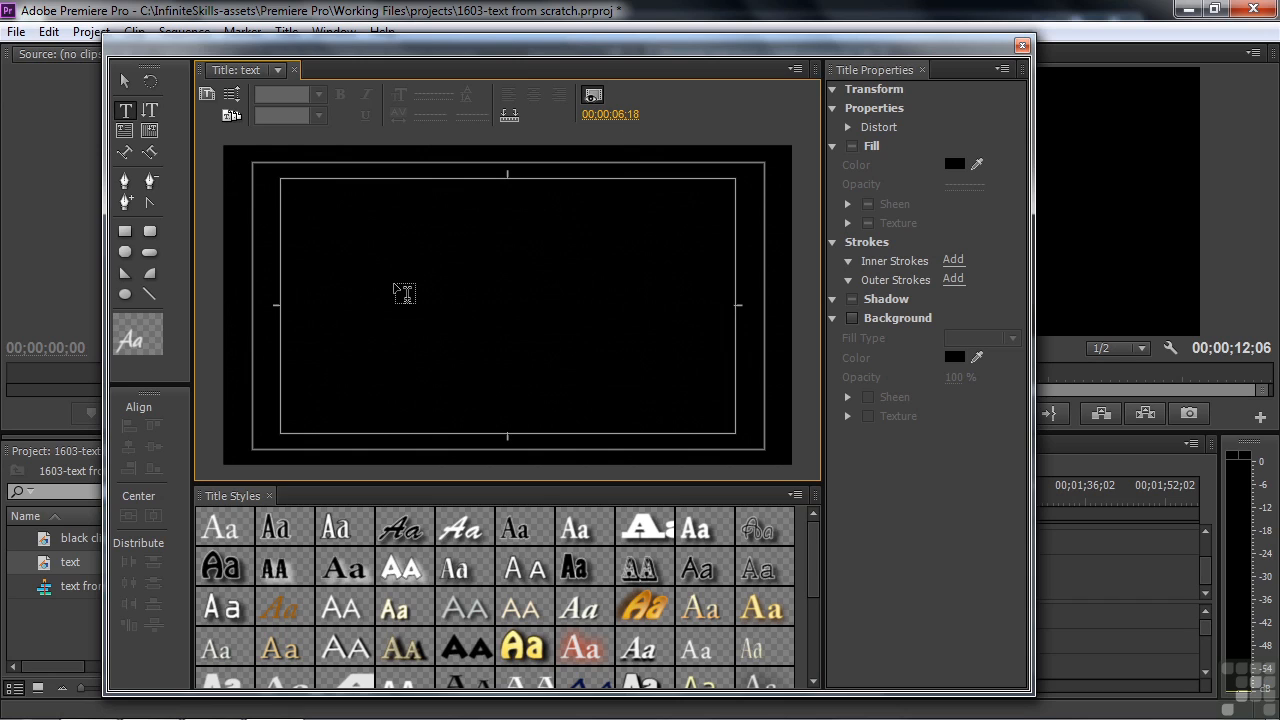
# Step: Type 'Here is some text' near the upper left of the title canvas
pyautogui.click(335, 247)
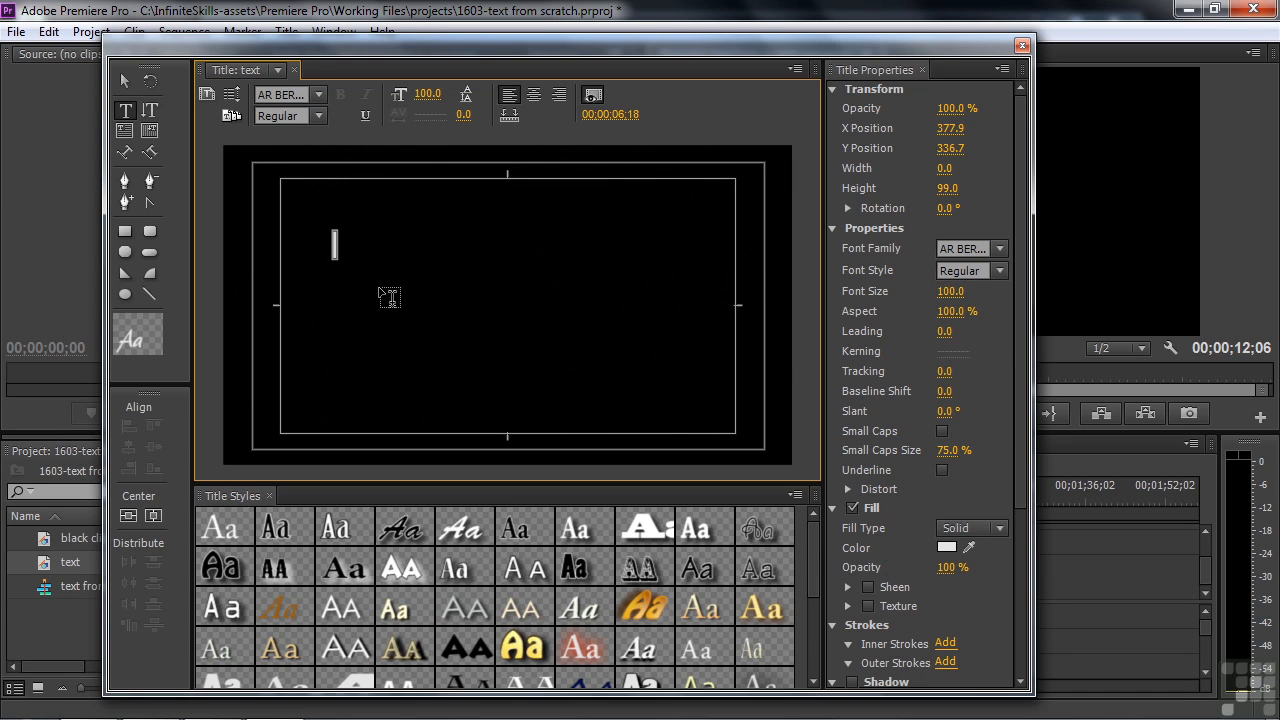
pyautogui.write('Here')
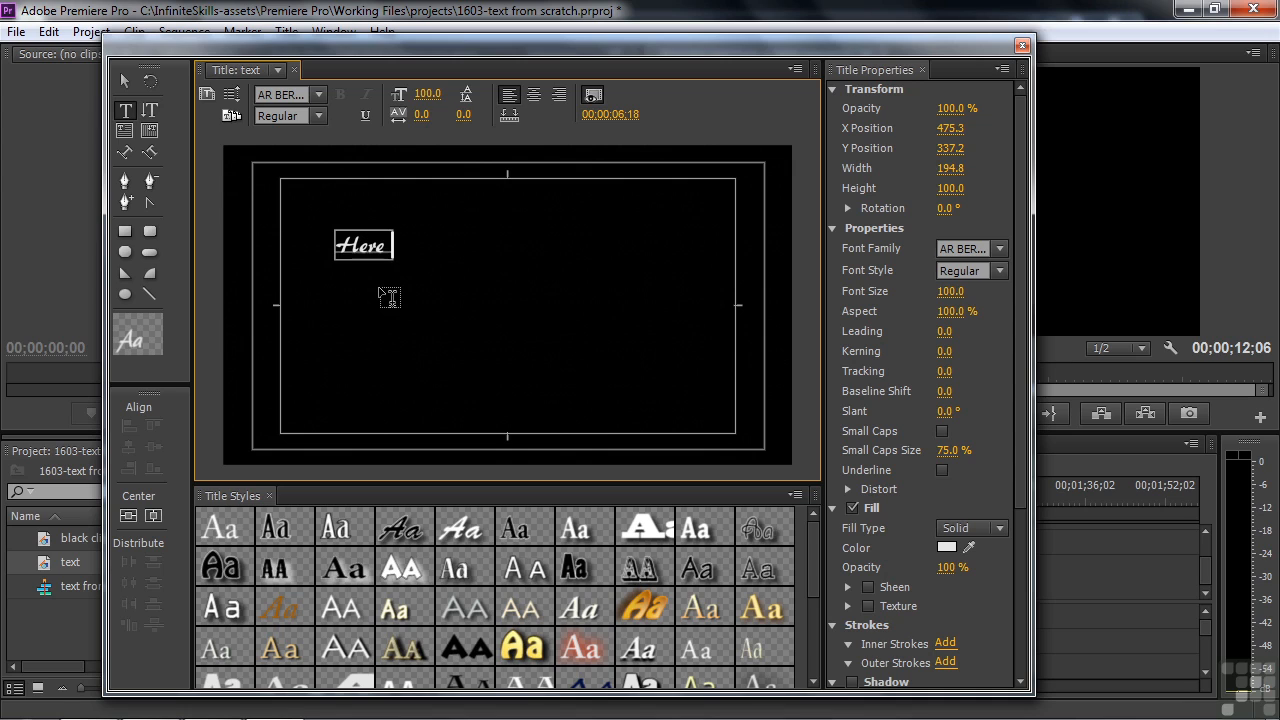
pyautogui.write(' is some text')
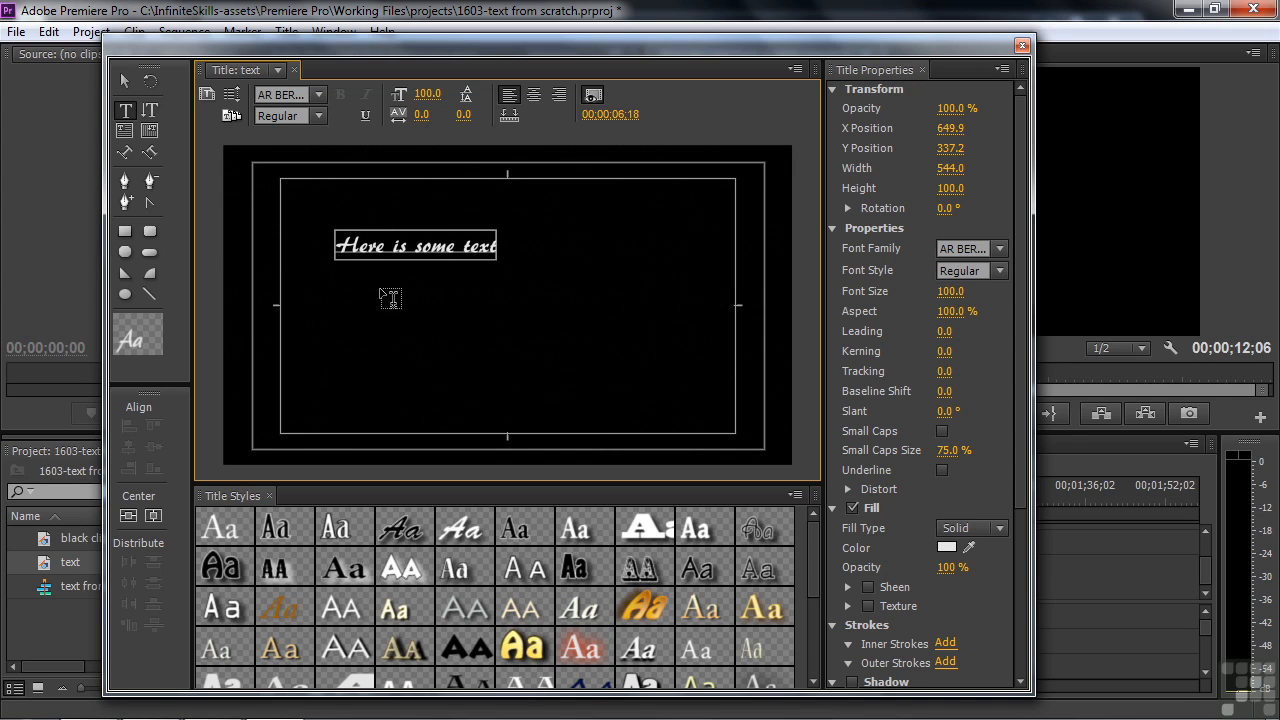
pyautogui.click(1002, 249)
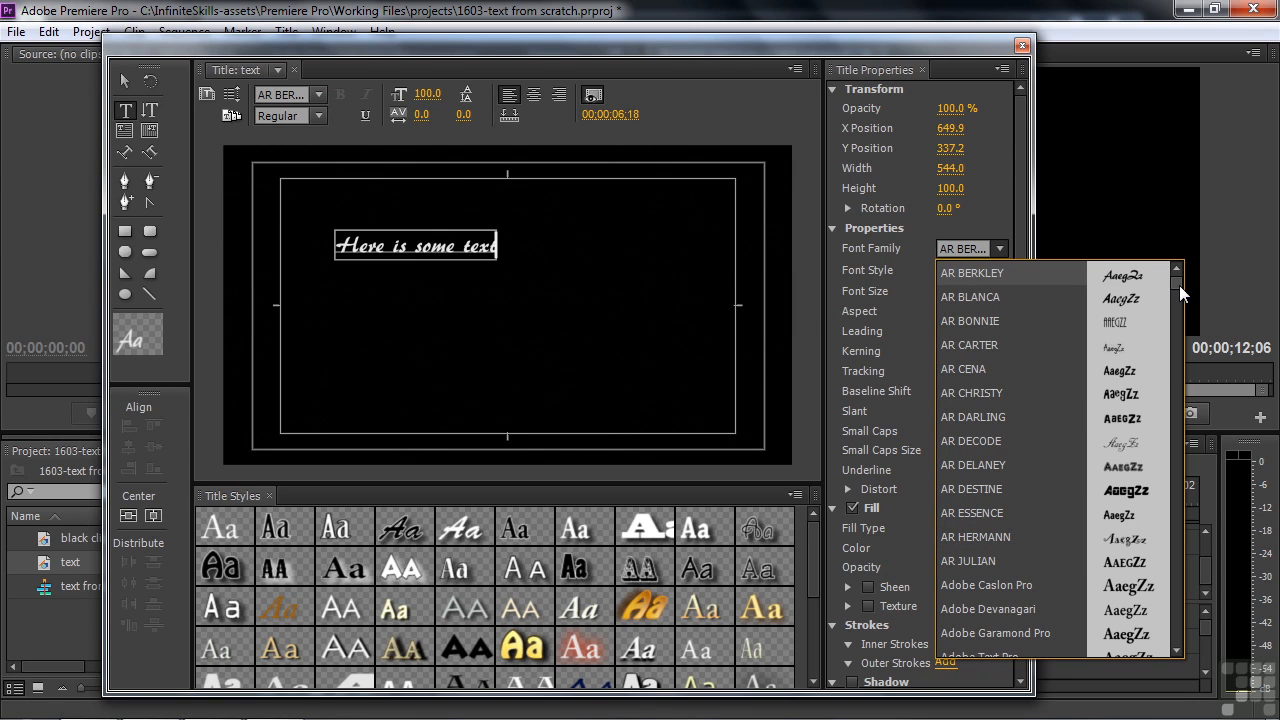
# Step: Apply Adobe Caslon Pro, try Blackoak Std and HP PSG, then return to Adobe Caslon Pro
pyautogui.click(1007, 586)
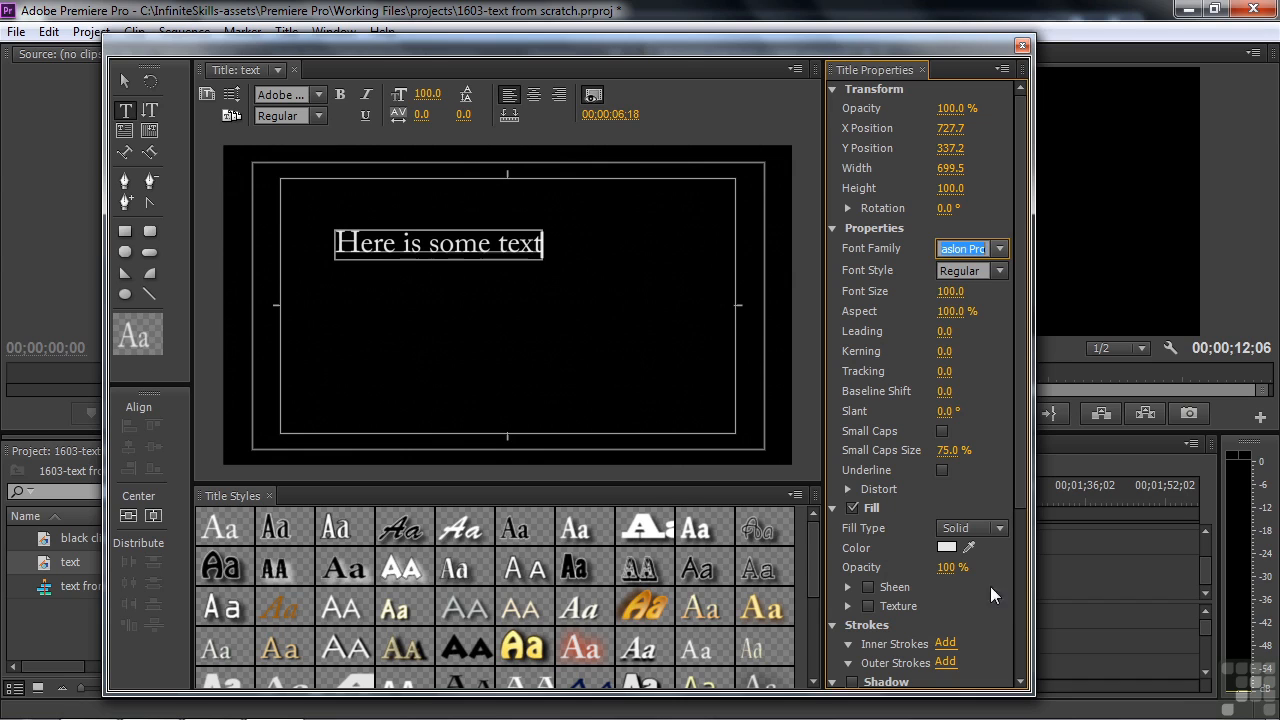
pyautogui.click(1000, 249)
pyautogui.scroll(-7, 1175, 298)
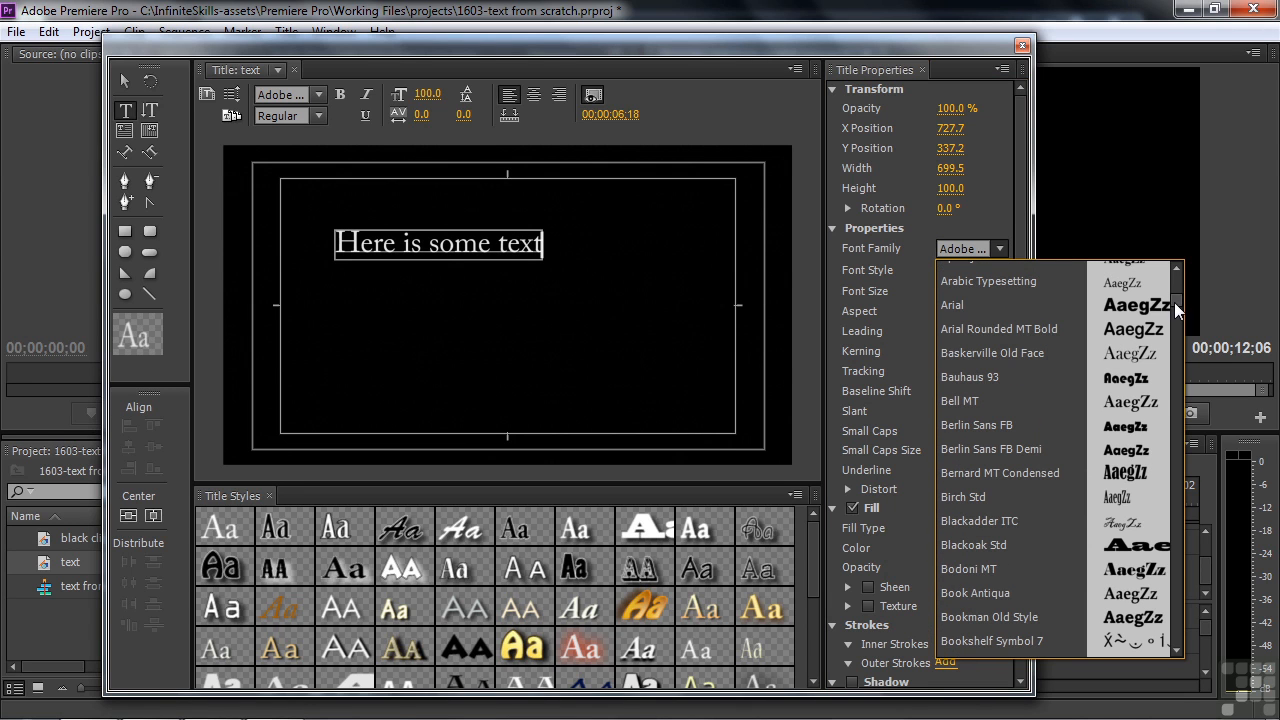
pyautogui.click(969, 546)
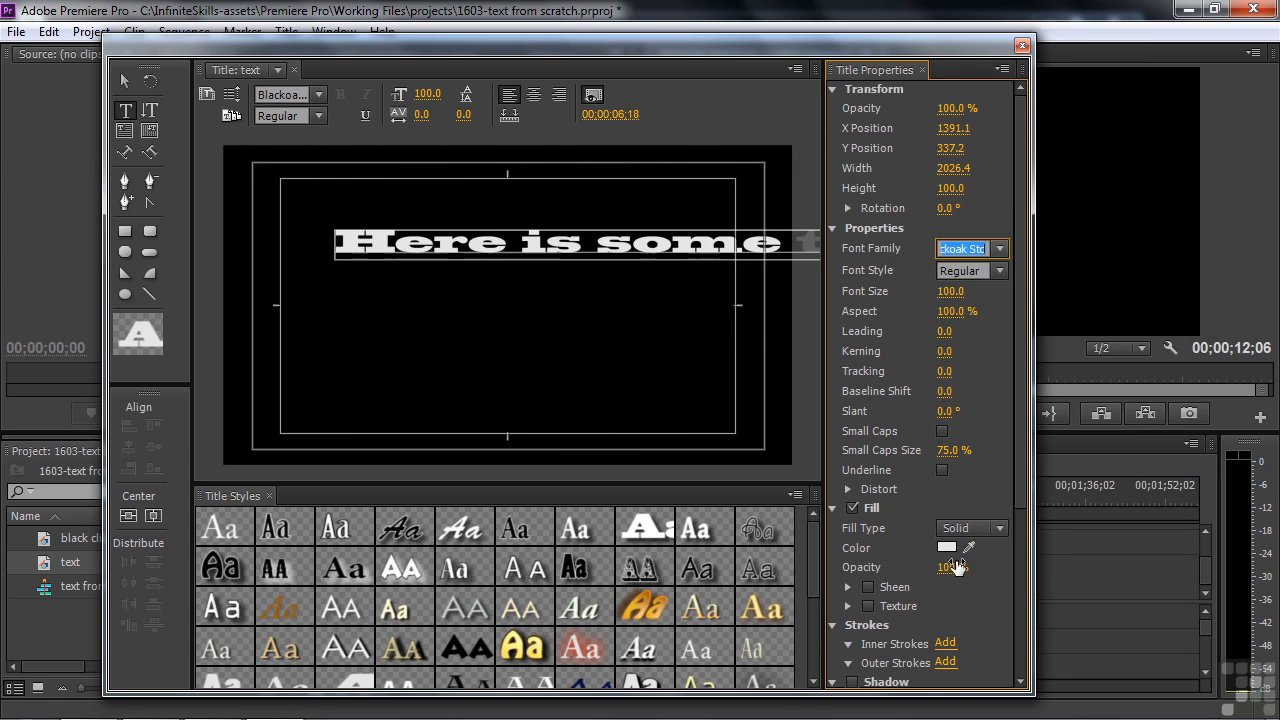
pyautogui.click(999, 252)
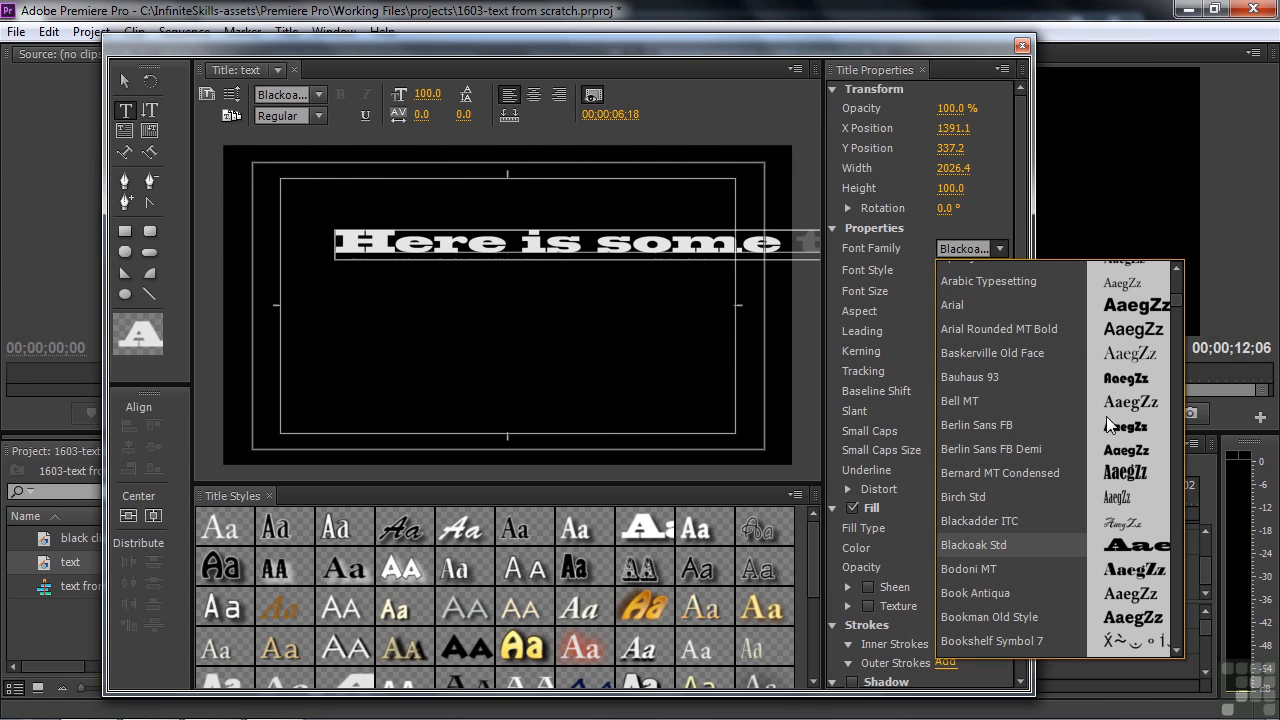
pyautogui.click(1175, 285)
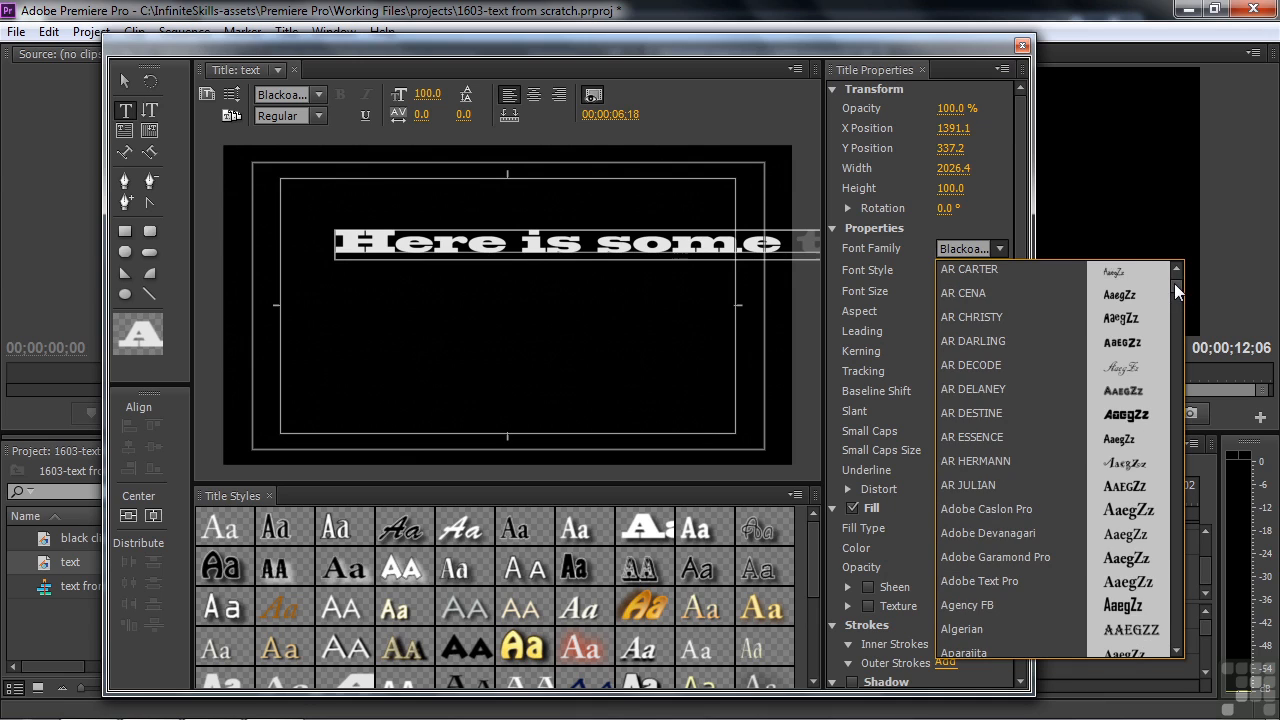
pyautogui.click(1007, 509)
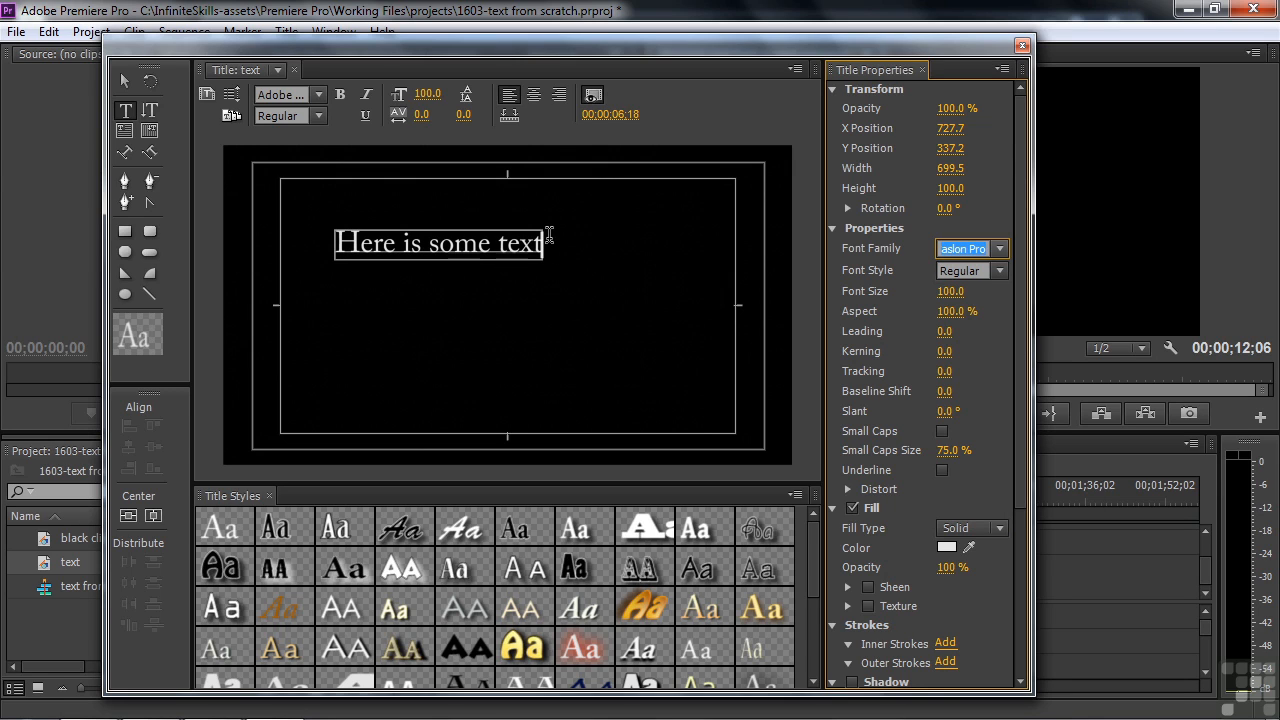
# Step: Preview more fonts in the font list, then cancel to keep Adobe Caslon Pro
pyautogui.write('h')
pyautogui.click(1004, 250)
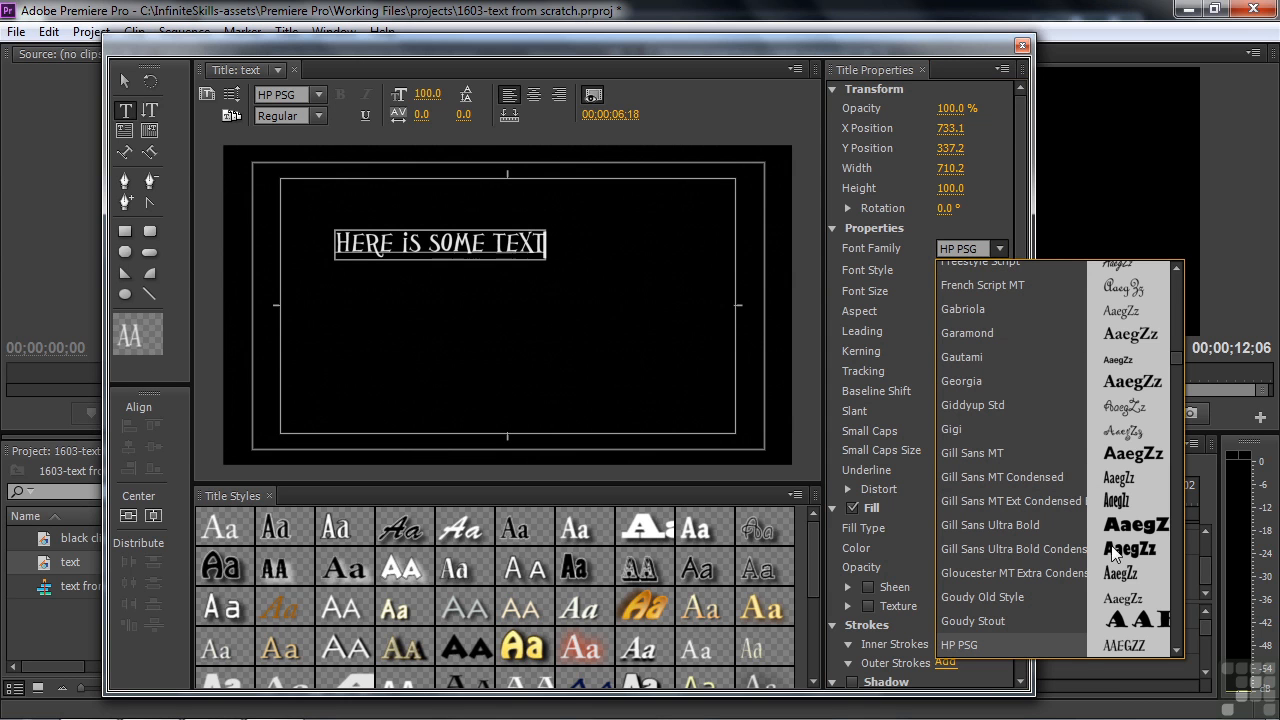
pyautogui.moveTo(1179, 354); pyautogui.dragTo(1176, 332)
pyautogui.press('Escape')
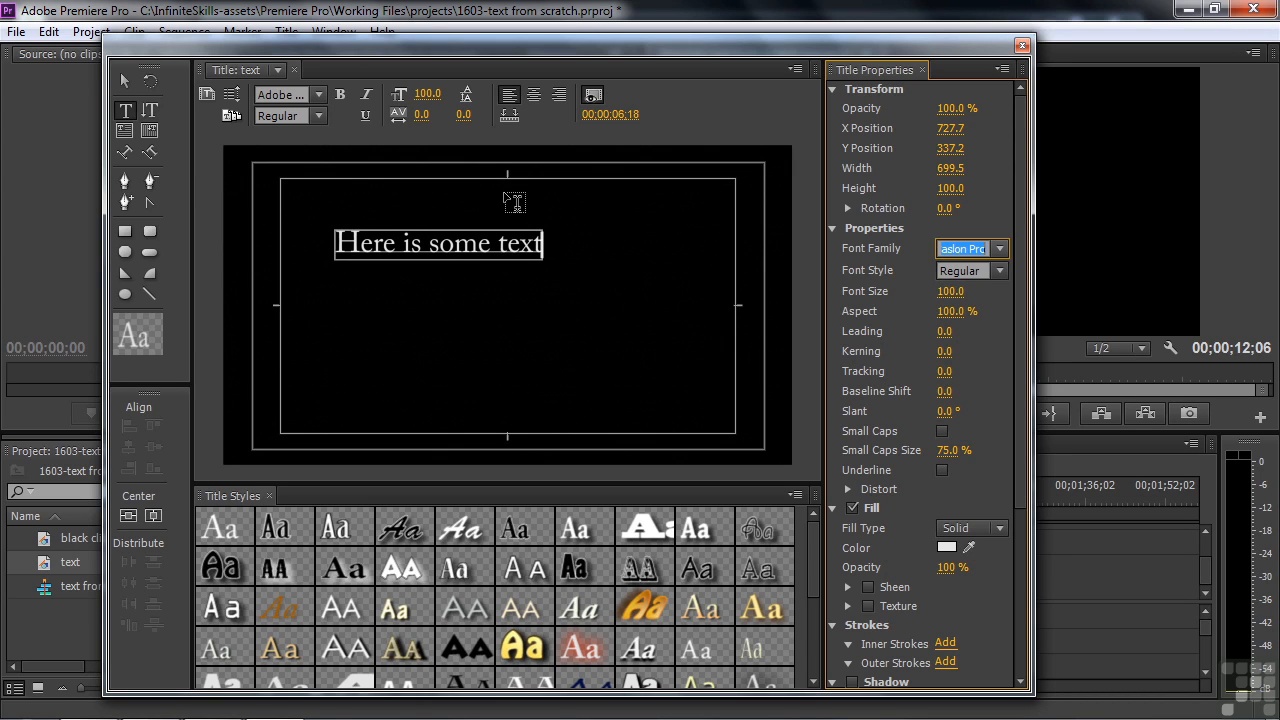
# Step: Edit the text into three lines: 'Here is some more text', 'and some more', 'etc....'
pyautogui.click(495, 244)
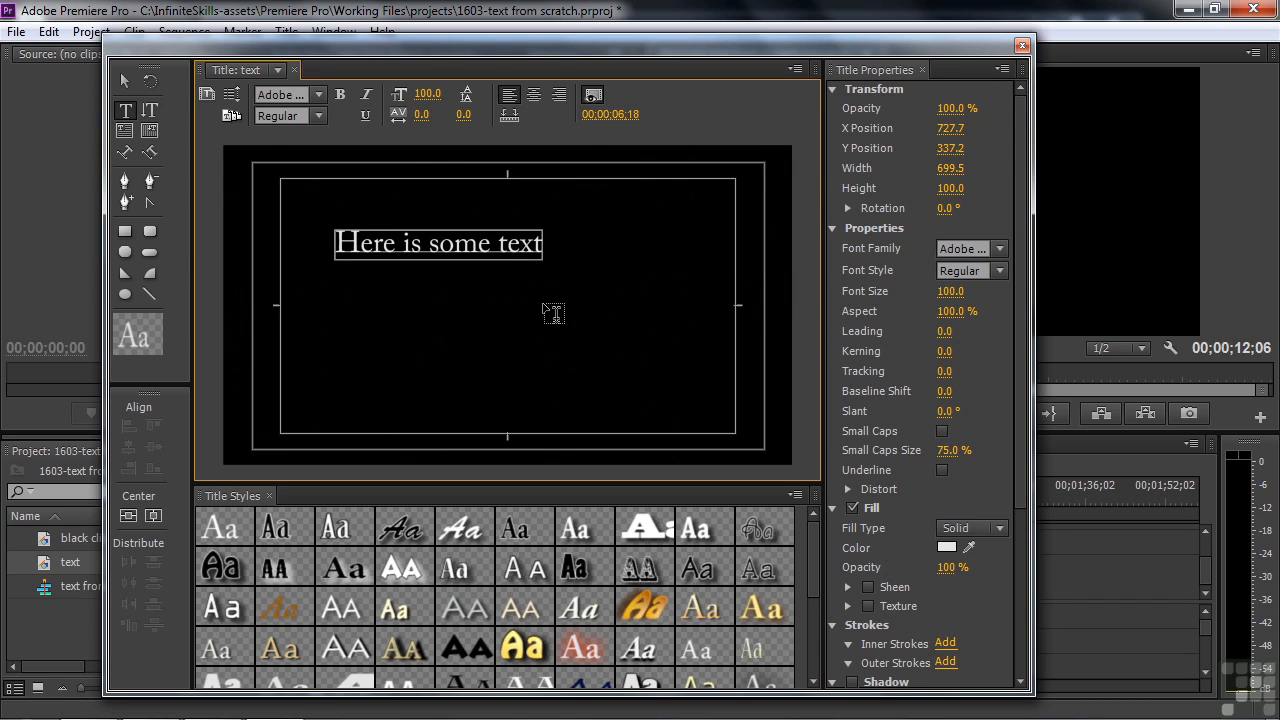
pyautogui.write('more')
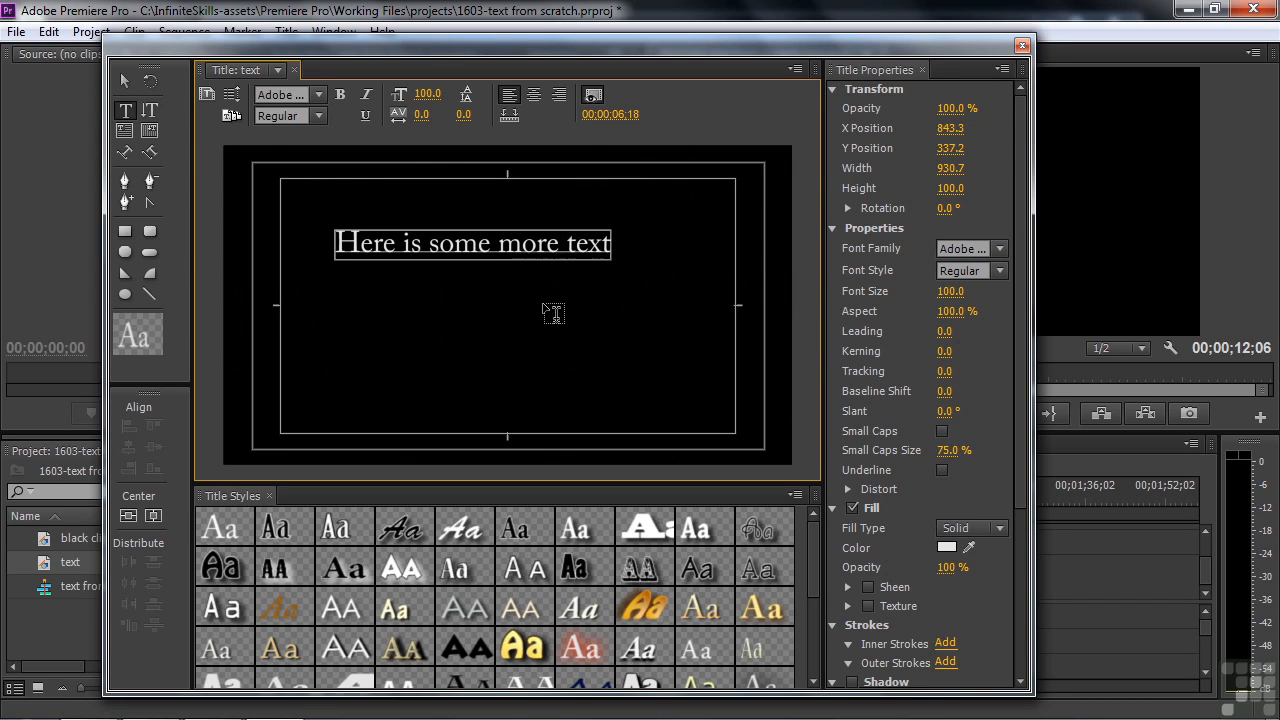
pyautogui.press('Right')
pyautogui.press('Right')
pyautogui.press('Right')
pyautogui.press('Return')
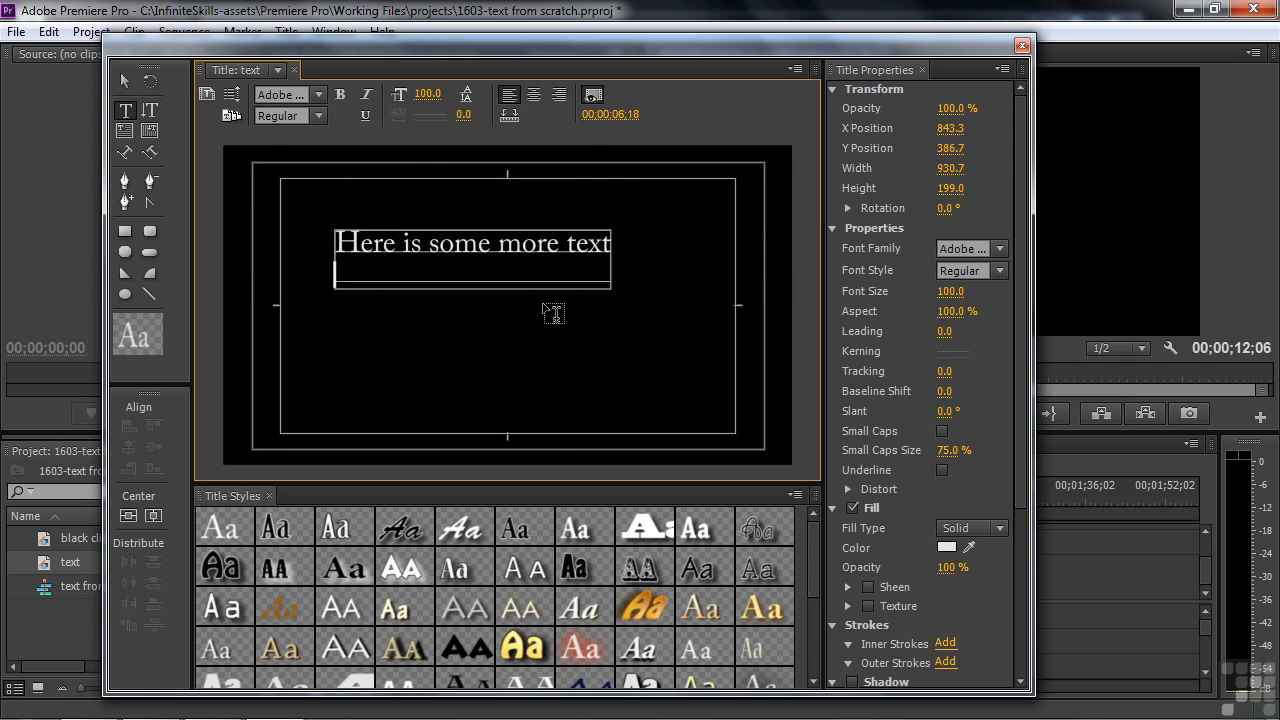
pyautogui.write('and some more')
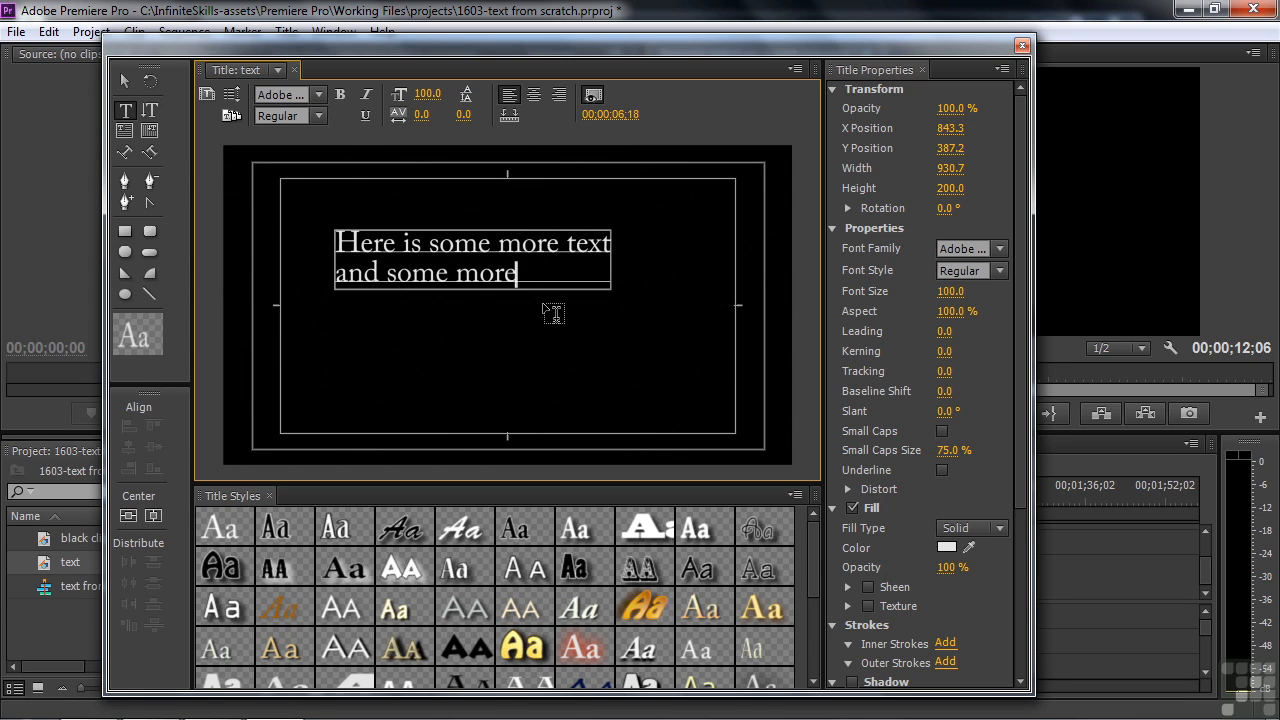
pyautogui.press('Return')
pyautogui.write('etc....')
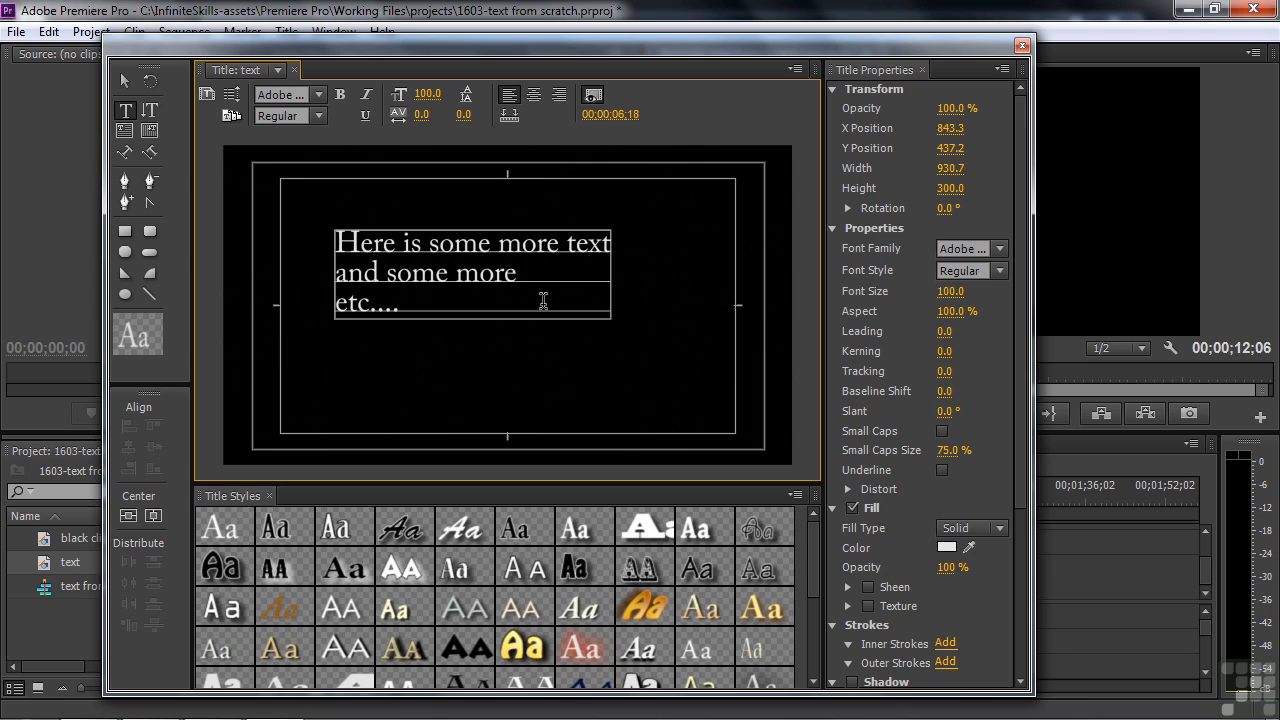
pyautogui.press('Return')
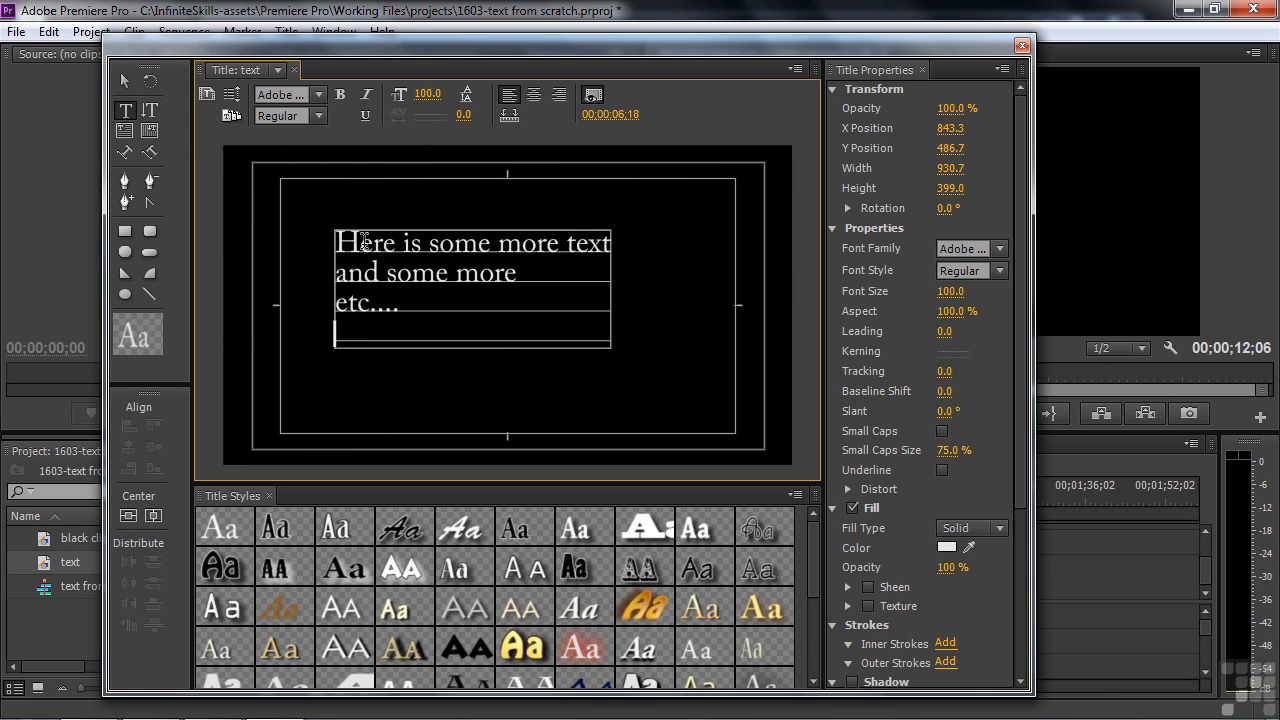
pyautogui.click(125, 82)
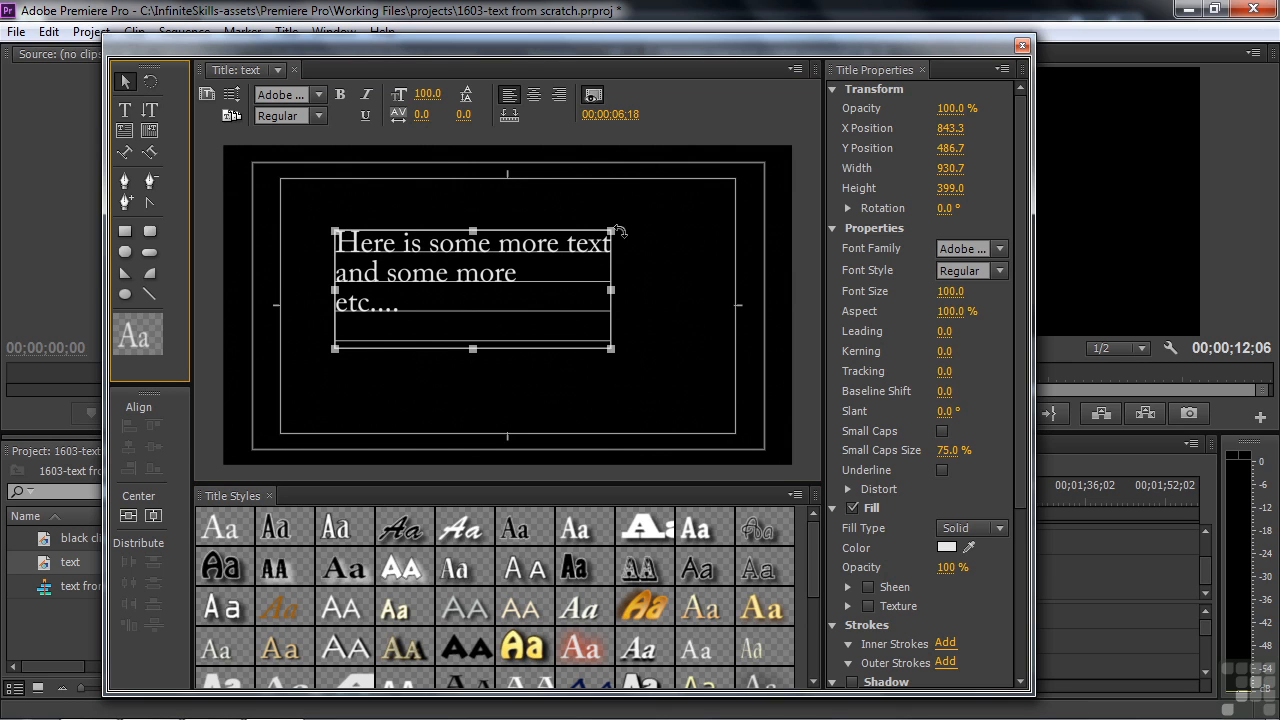
# Step: Rescale the text box to size 99 at 91.2% aspect and set leading to 7.0
pyautogui.moveTo(612, 232); pyautogui.dragTo(673, 190)
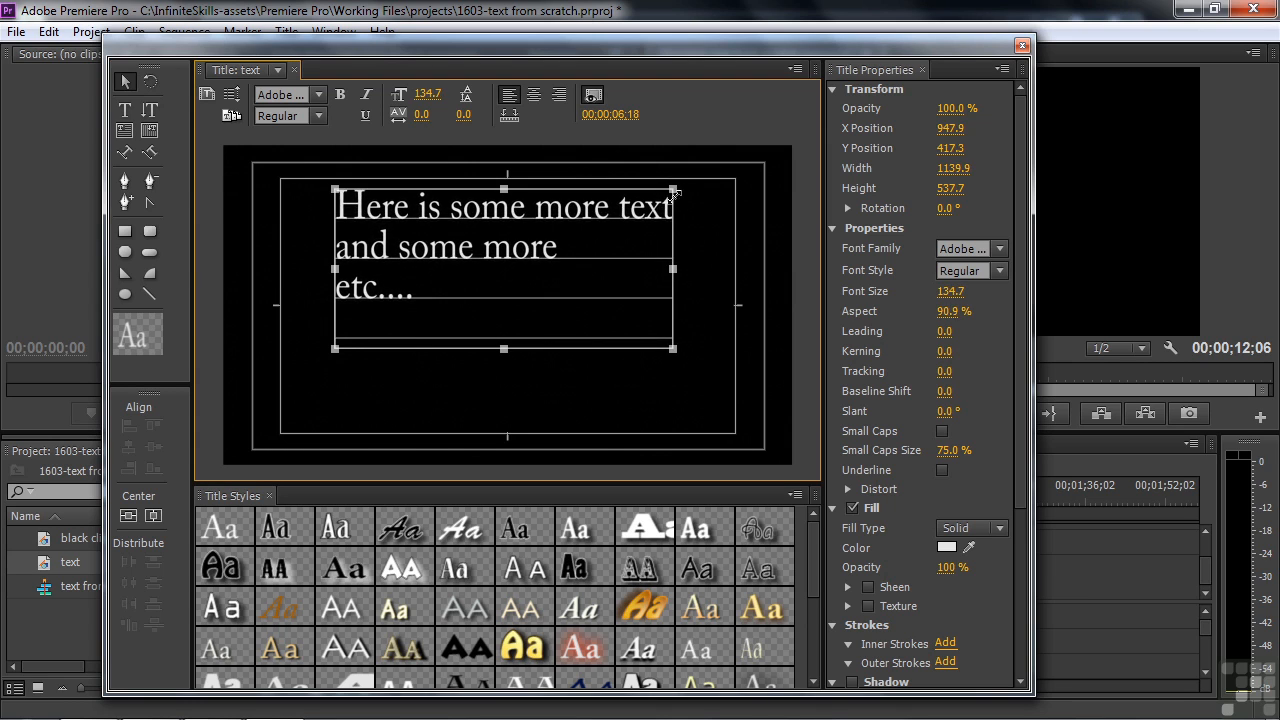
pyautogui.moveTo(649, 274); pyautogui.dragTo(639, 218)
pyautogui.moveTo(948, 293); pyautogui.dragTo(960, 326)
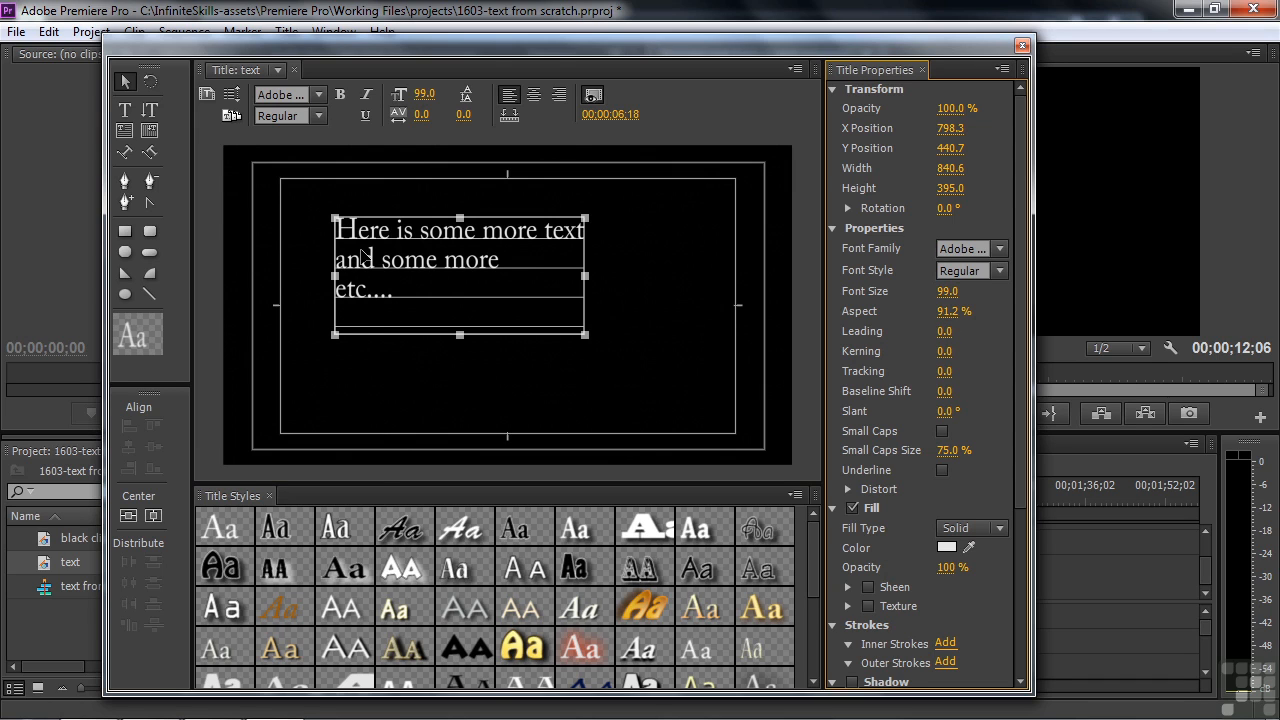
pyautogui.moveTo(943, 331)
pyautogui.mouseDown()
pyautogui.moveTo(962, 331)
pyautogui.moveTo(932, 331)
pyautogui.moveTo(975, 331)
pyautogui.moveTo(943, 331)
pyautogui.moveTo(955, 351)
pyautogui.moveTo(942, 351)
pyautogui.mouseUp()
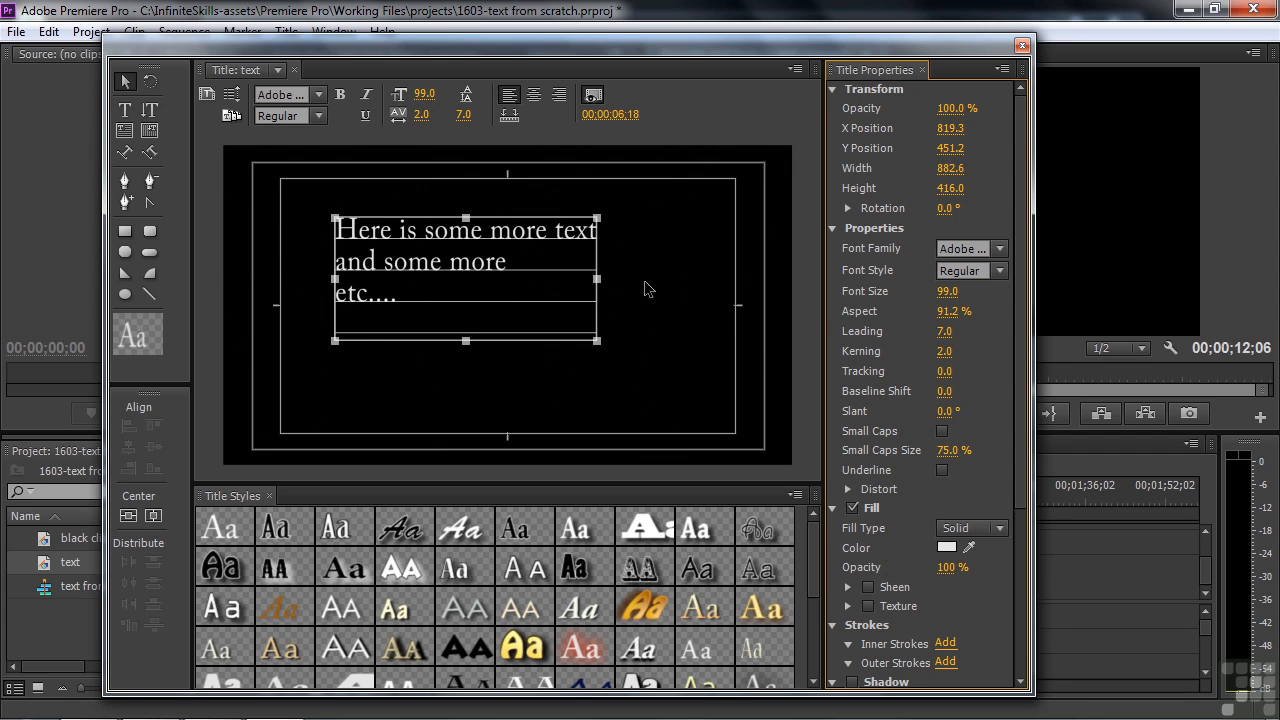
pyautogui.click(131, 108)
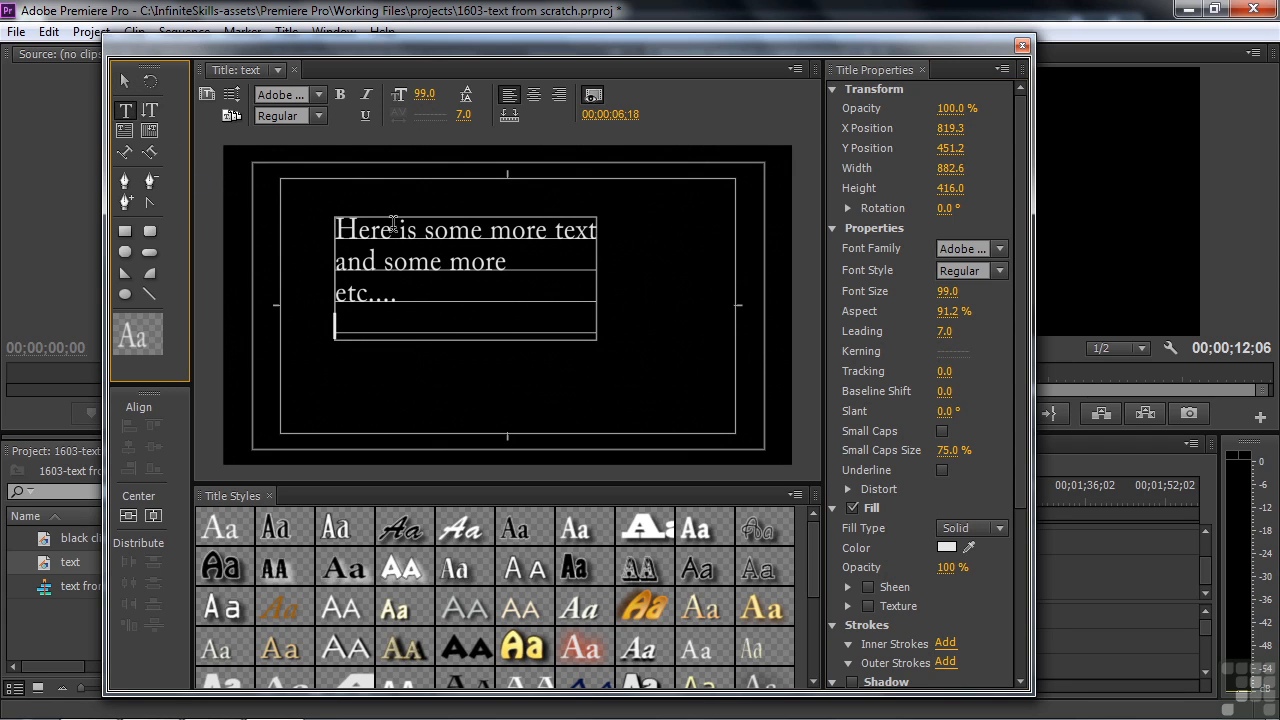
# Step: Adjust kerning in 'some', then set 5.0 baseline shift and a -1.0° slant
pyautogui.click(437, 234)
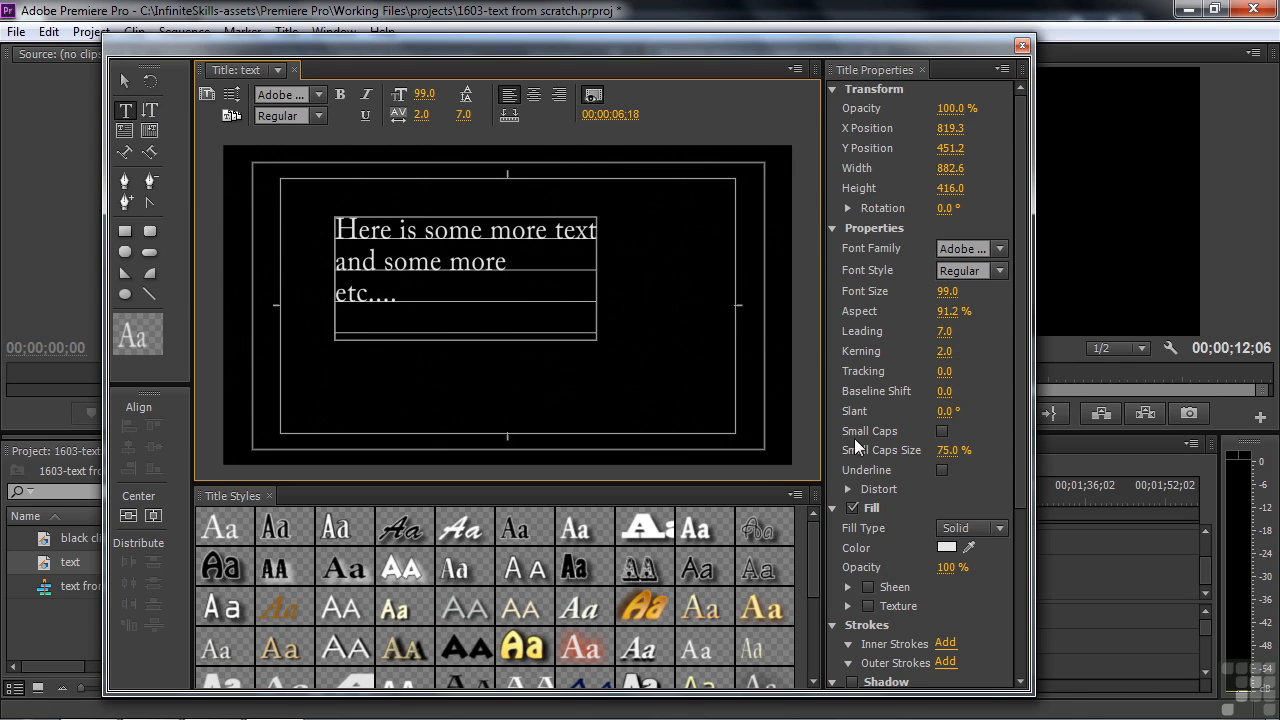
pyautogui.moveTo(946, 353); pyautogui.dragTo(968, 353)
pyautogui.moveTo(947, 351); pyautogui.dragTo(895, 351)
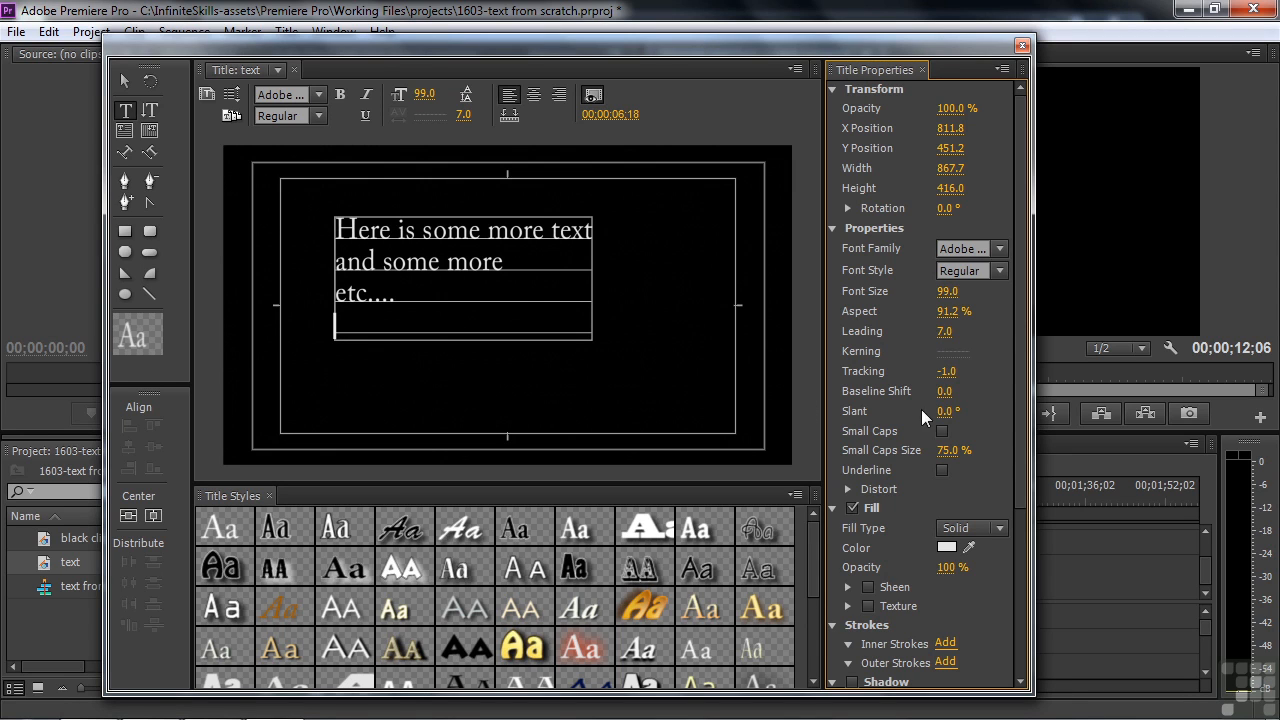
pyautogui.moveTo(946, 391)
pyautogui.mouseDown()
pyautogui.moveTo(861, 391)
pyautogui.moveTo(945, 391)
pyautogui.mouseUp()
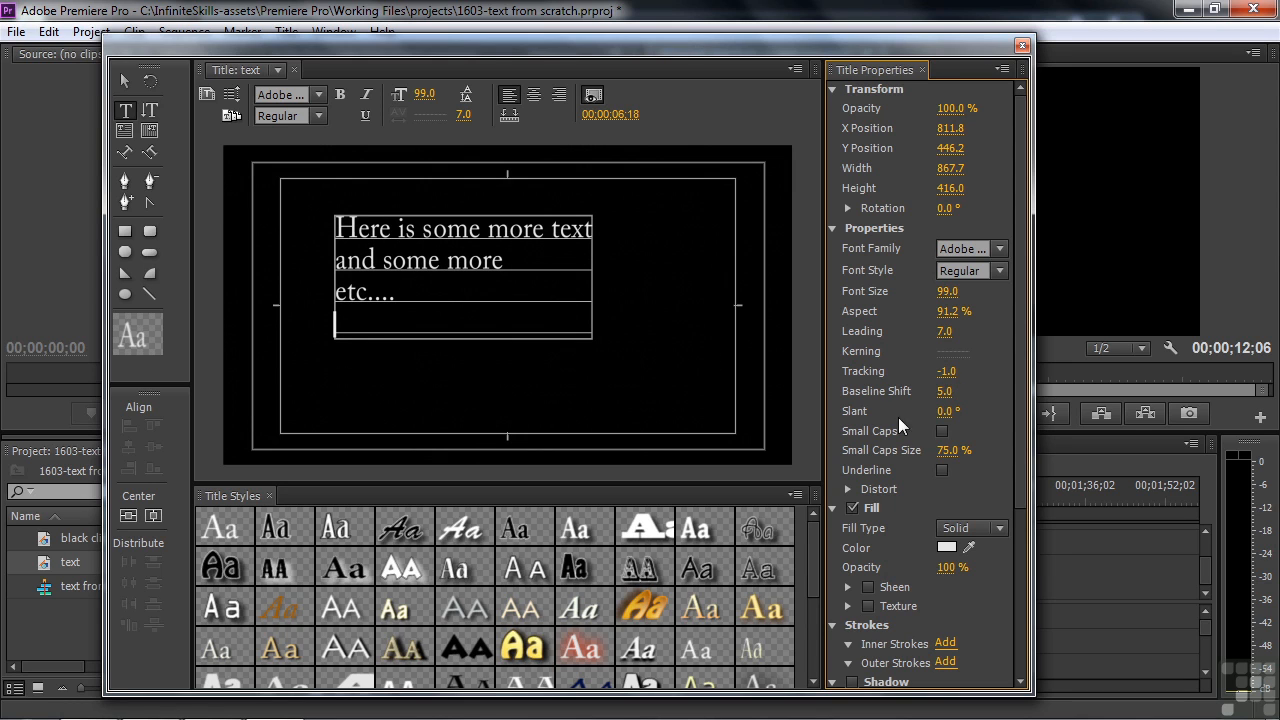
pyautogui.moveTo(946, 411)
pyautogui.mouseDown()
pyautogui.moveTo(988, 411)
pyautogui.moveTo(900, 411)
pyautogui.moveTo(985, 411)
pyautogui.moveTo(943, 411)
pyautogui.mouseUp()
# Step: Turn on small caps at 64% size and underline the text
pyautogui.click(942, 432)
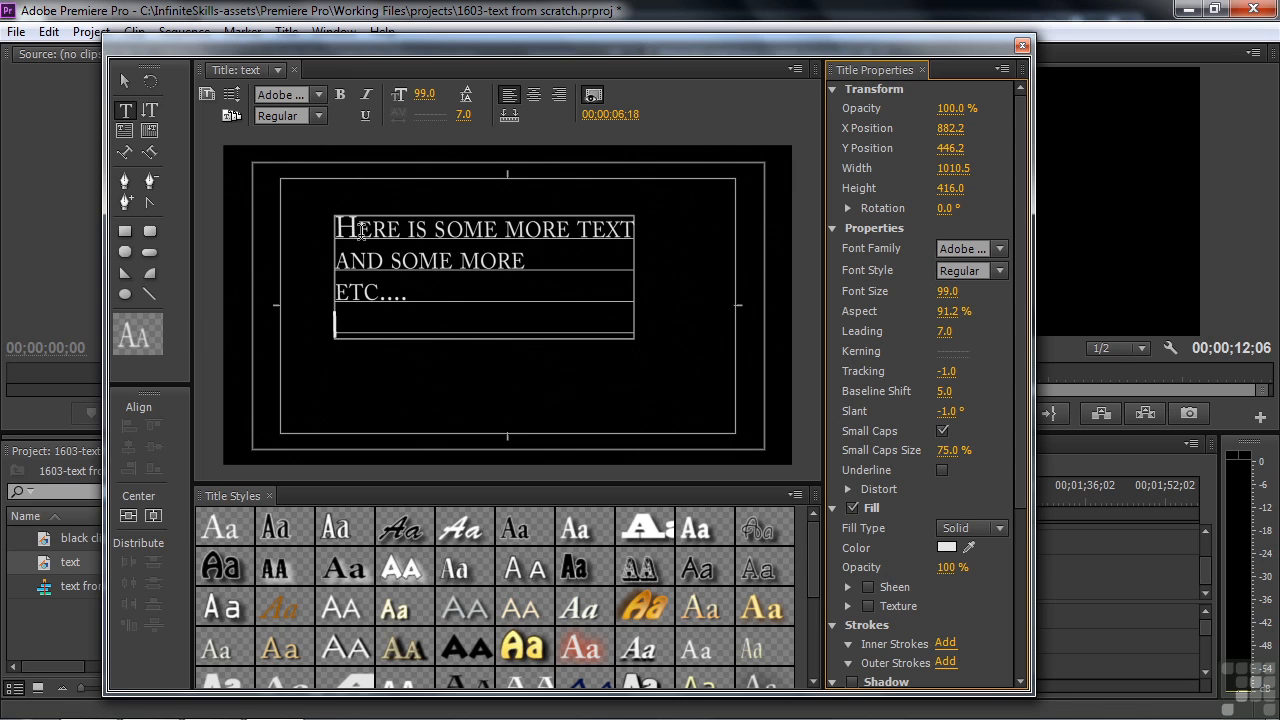
pyautogui.moveTo(950, 451)
pyautogui.mouseDown()
pyautogui.moveTo(902, 451)
pyautogui.moveTo(946, 451)
pyautogui.mouseUp()
pyautogui.click(943, 469)
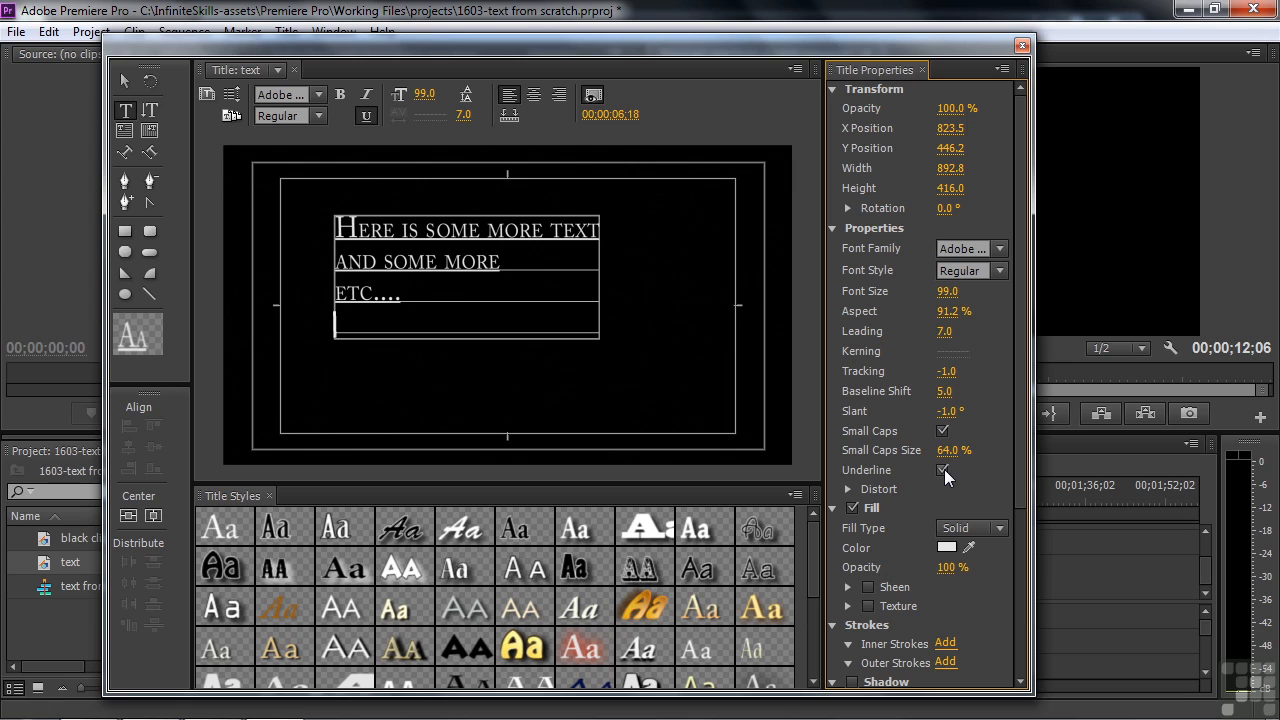
# Step: Expand Distort and set X to 39% and Y to 44%
pyautogui.click(847, 489)
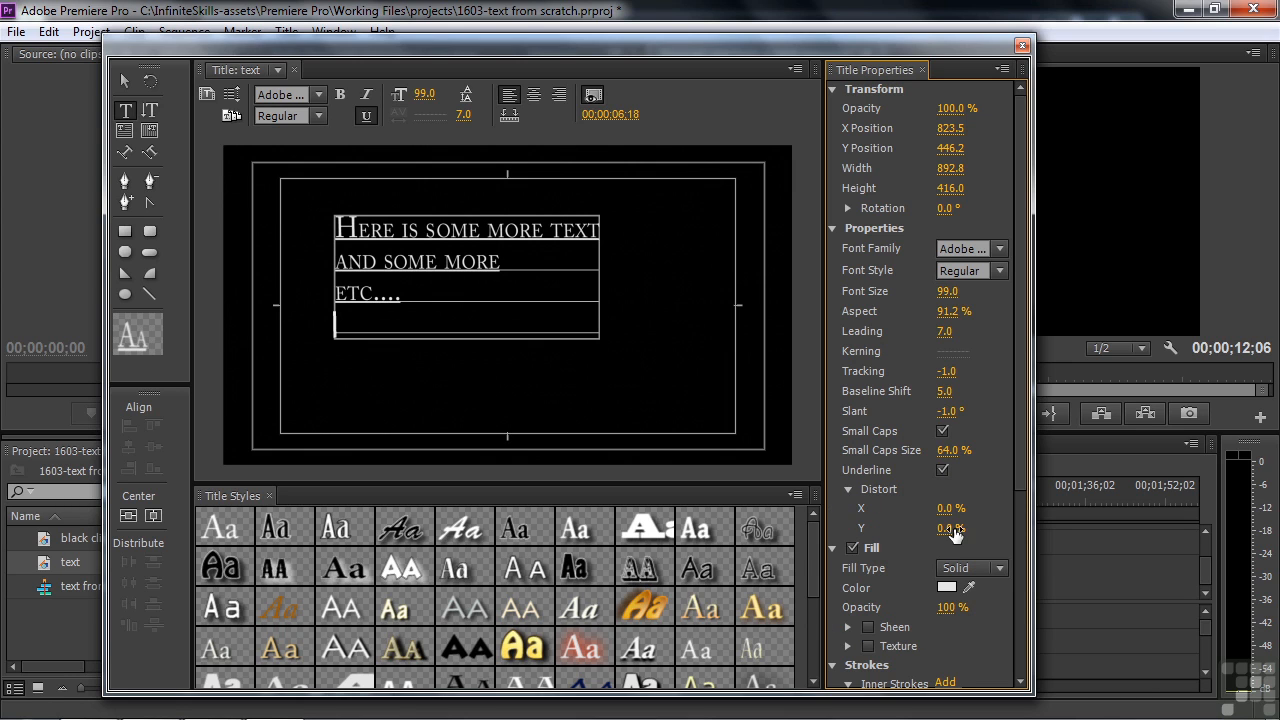
pyautogui.moveTo(950, 508)
pyautogui.mouseDown()
pyautogui.moveTo(950, 528)
pyautogui.moveTo(962, 528)
pyautogui.moveTo(944, 528)
pyautogui.moveTo(961, 528)
pyautogui.mouseUp()
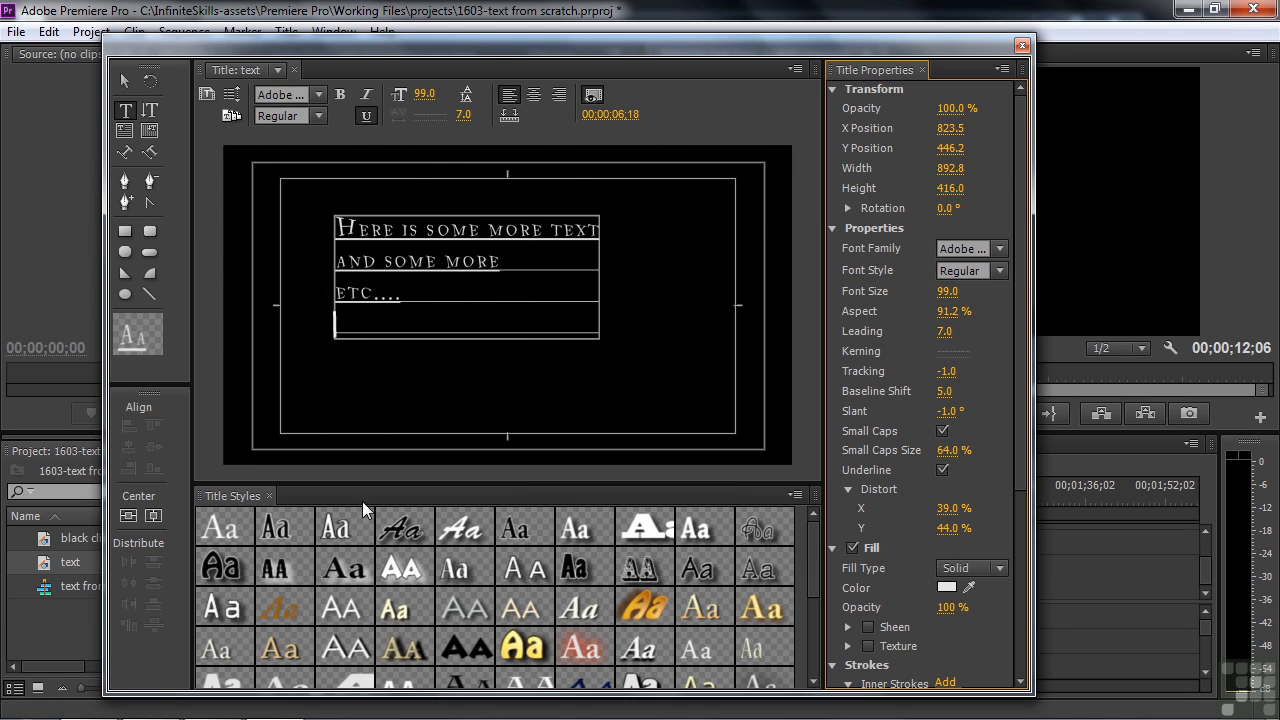
# Step: Apply the first Title Styles swatch to restore plain Adobe Caslon Pro Regular text
pyautogui.click(221, 521)
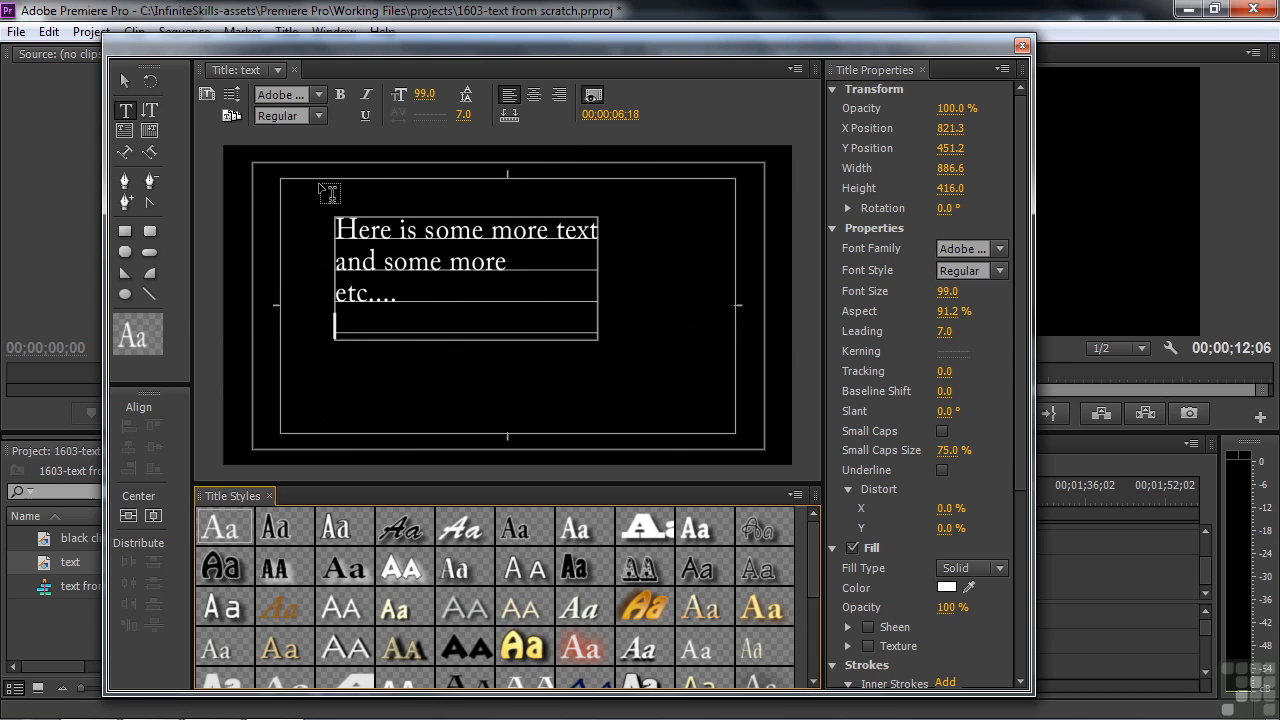
pyautogui.click(122, 78)
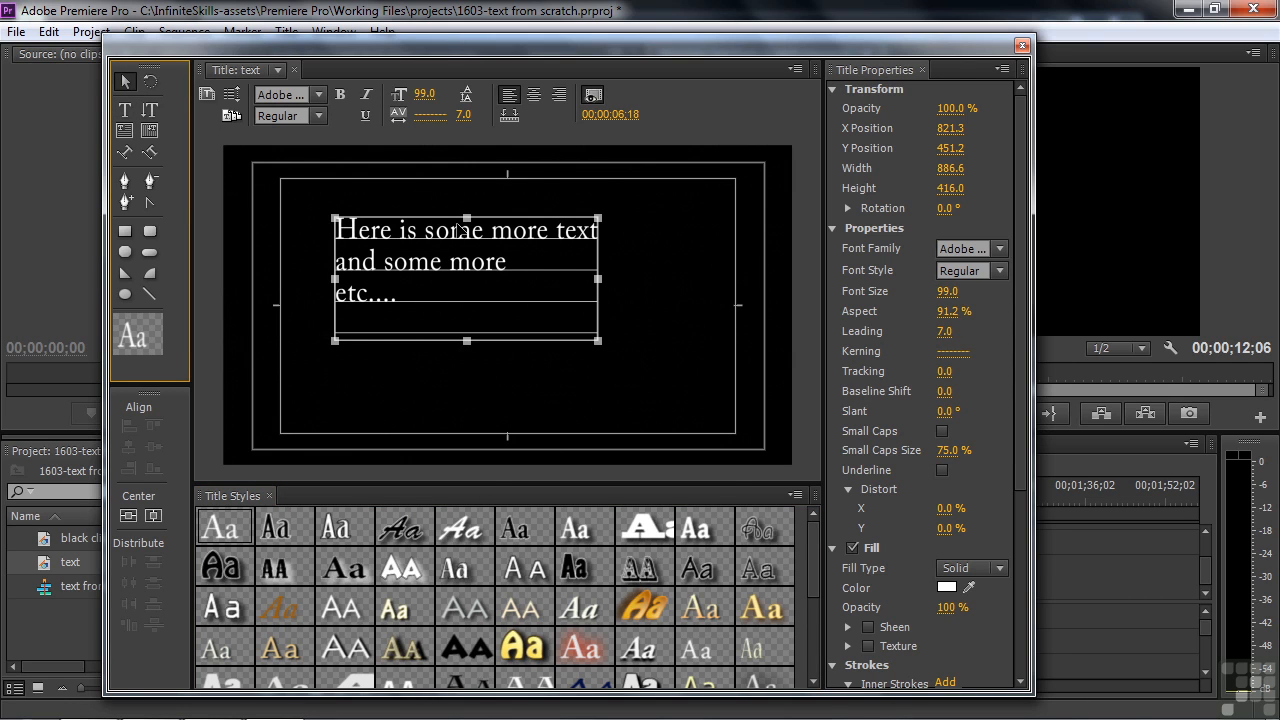
# Step: Delete the three-line text, then type and delete a trial vertical line 'Here is tex'
pyautogui.press('Delete')
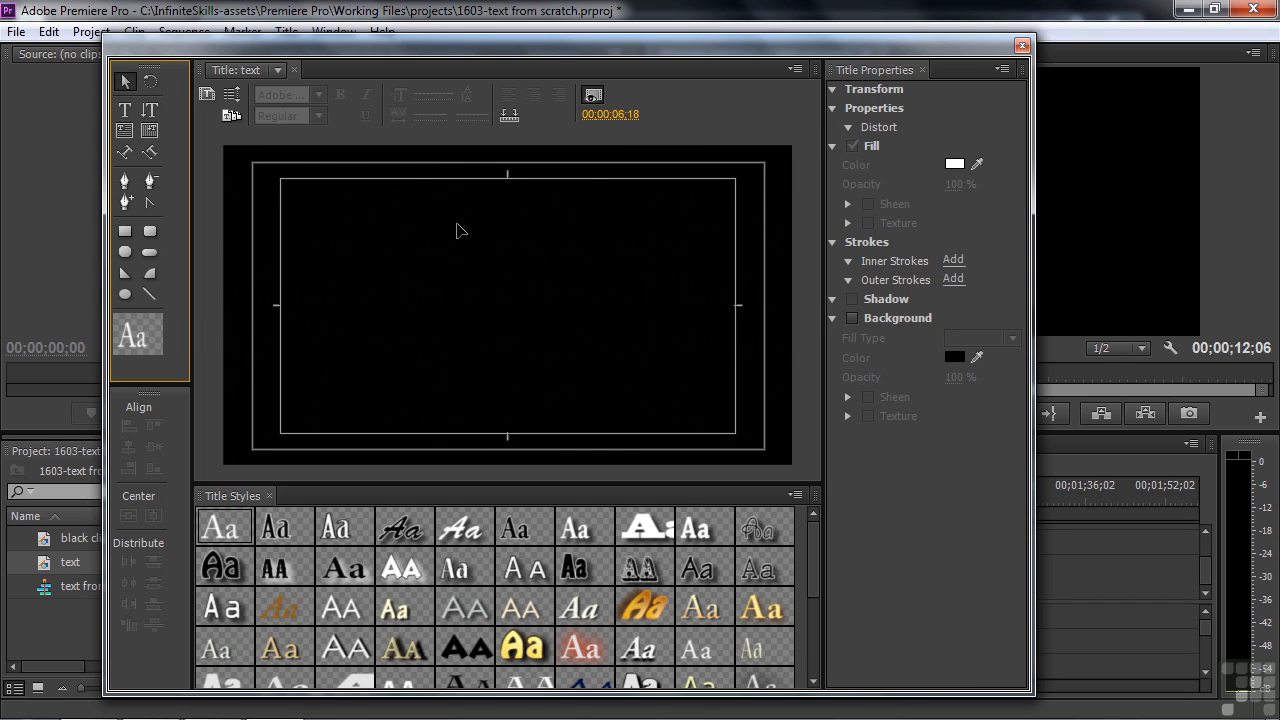
pyautogui.click(152, 112)
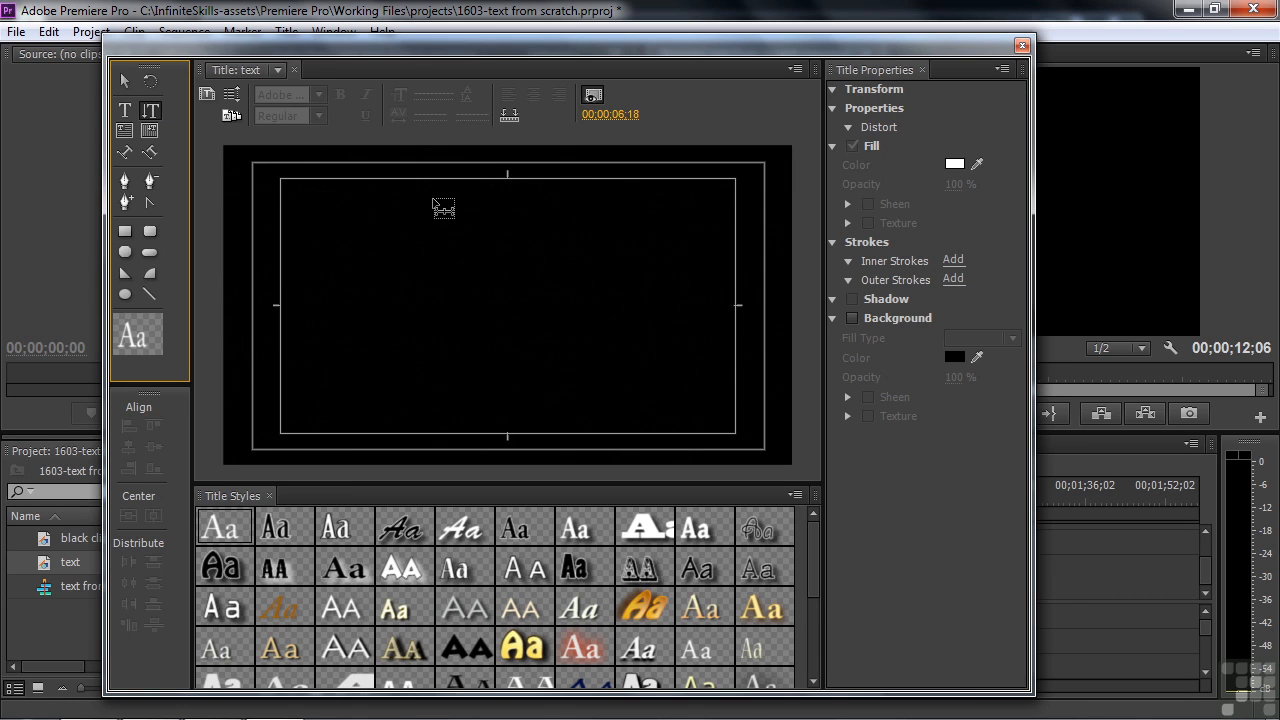
pyautogui.click(446, 203)
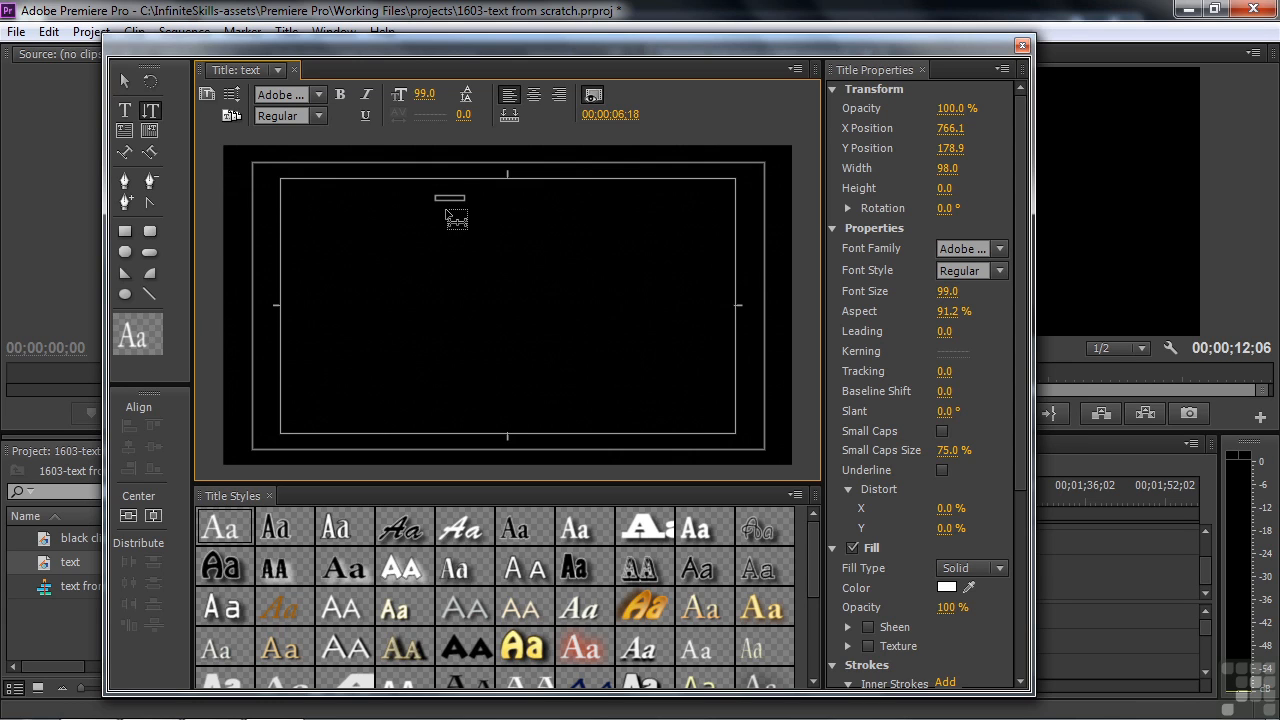
pyautogui.write('Here is tex')
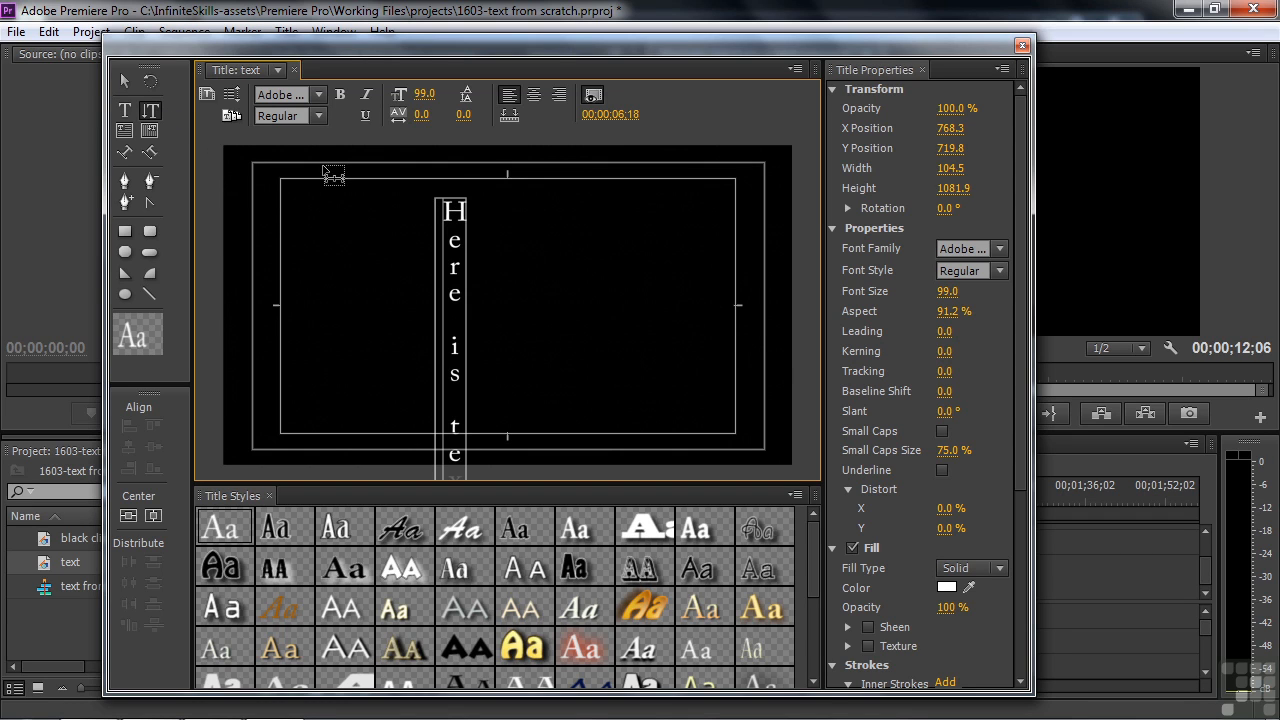
pyautogui.click(124, 80)
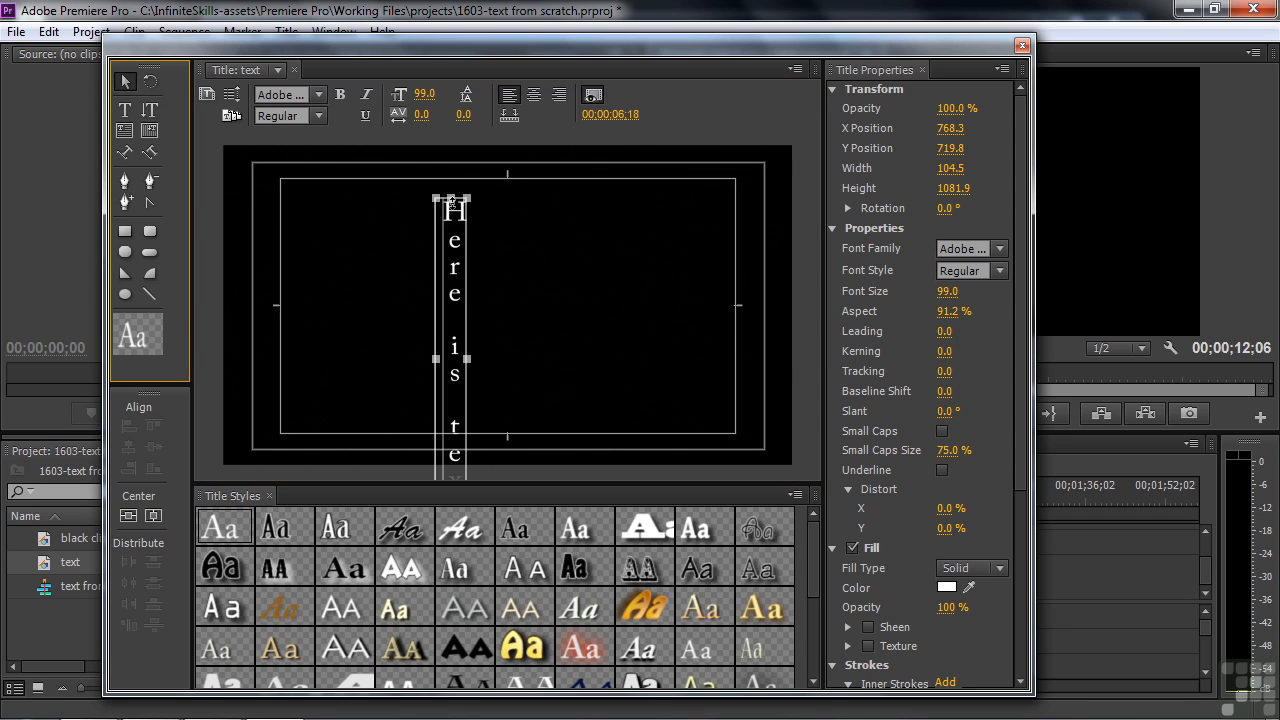
pyautogui.press('Delete')
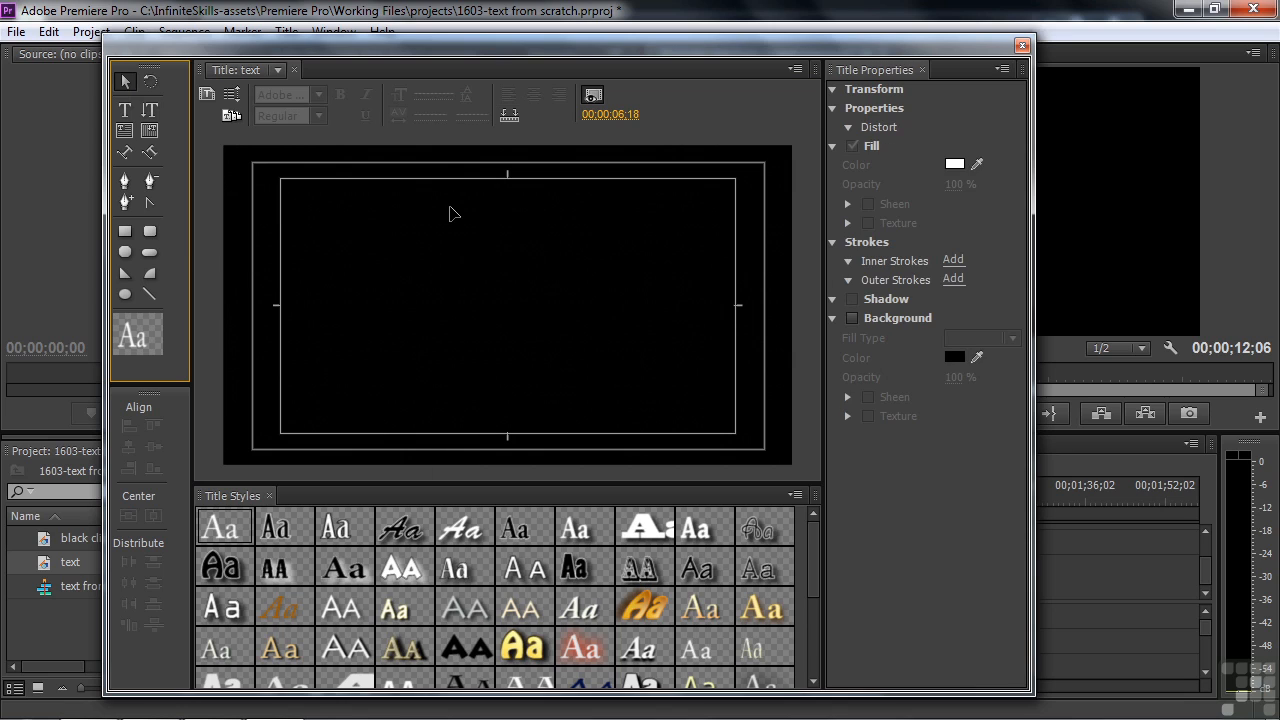
# Step: Draw an area text box near the top-left of the title frame and enlarge it
pyautogui.click(126, 138)
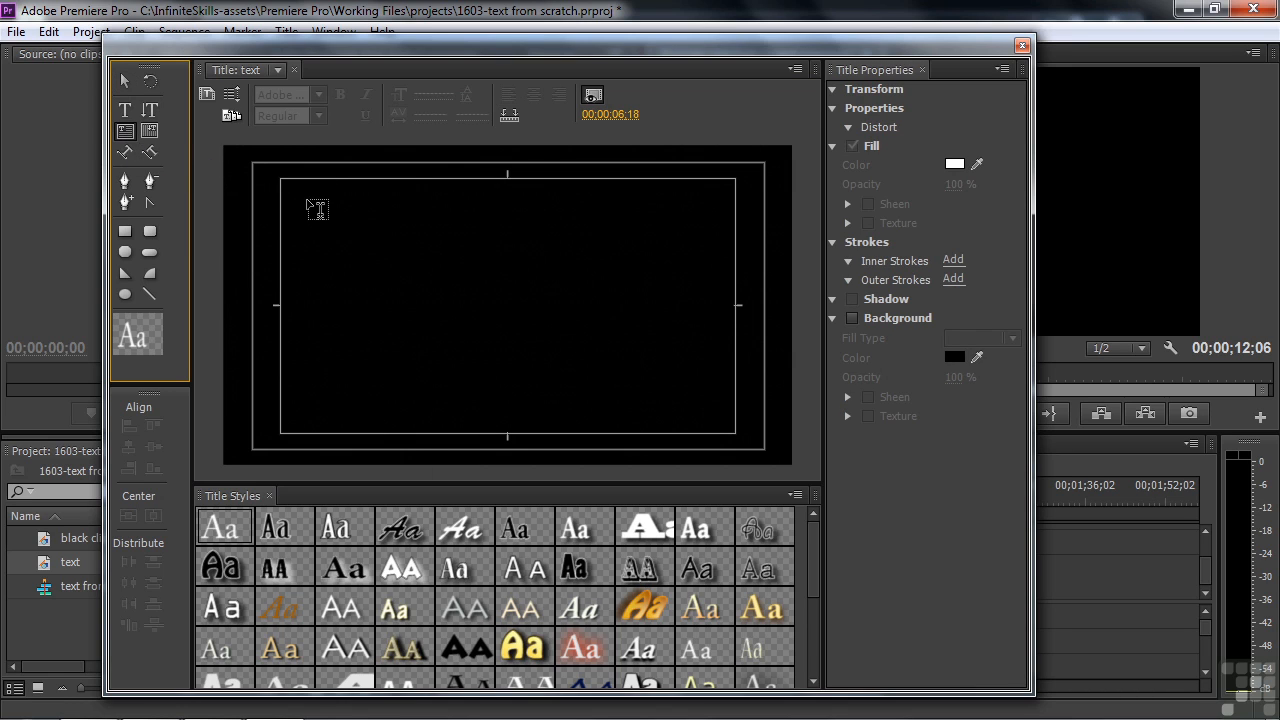
pyautogui.moveTo(306, 200); pyautogui.dragTo(350, 228)
pyautogui.moveTo(532, 344); pyautogui.dragTo(566, 398)
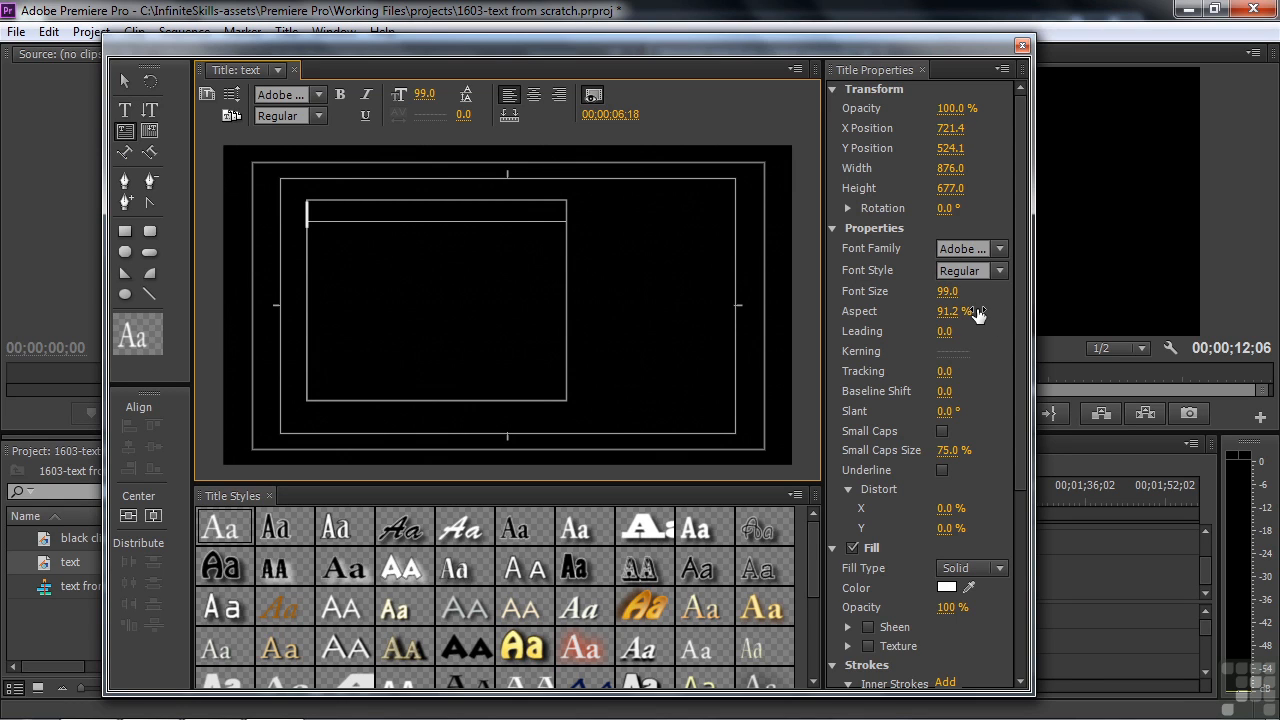
# Step: Type 'Here is some text and if you keep on going and going...' plus sample lines jjkjkjkjj jkjkj, kjkj, jkjkj until the box overflows
pyautogui.write('Her')
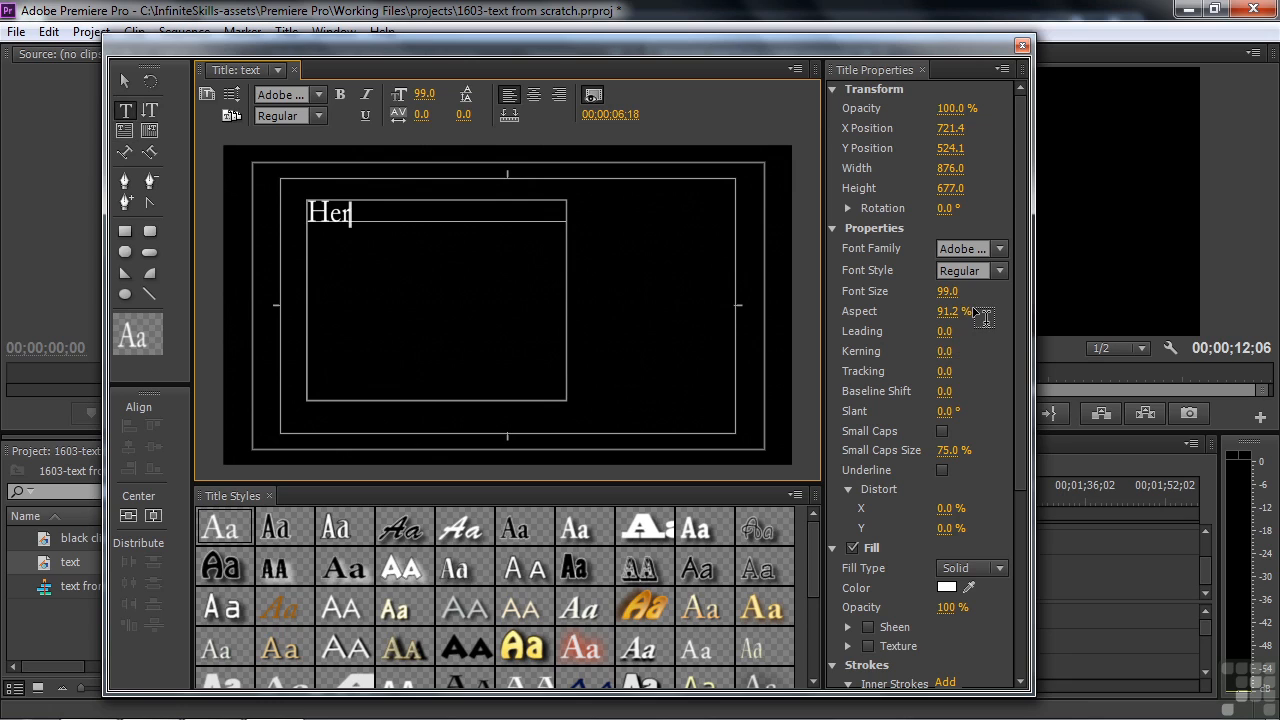
pyautogui.write('e is some tex')
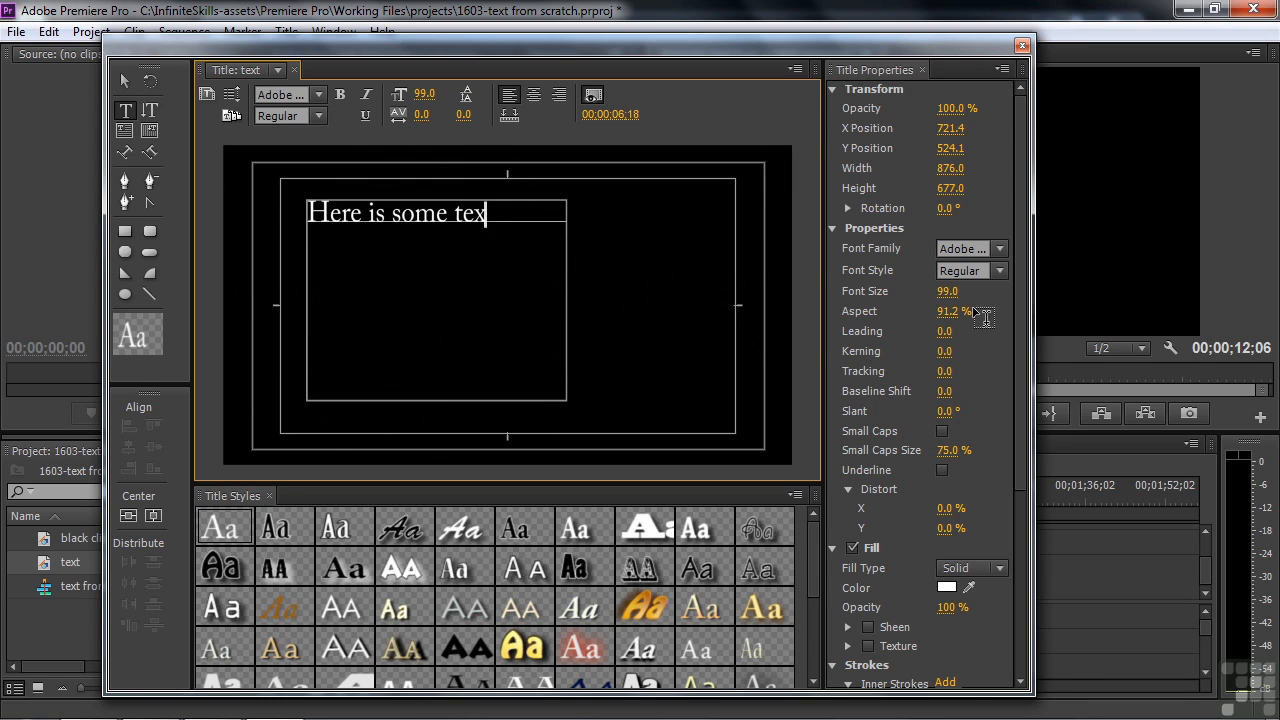
pyautogui.write('t and if')
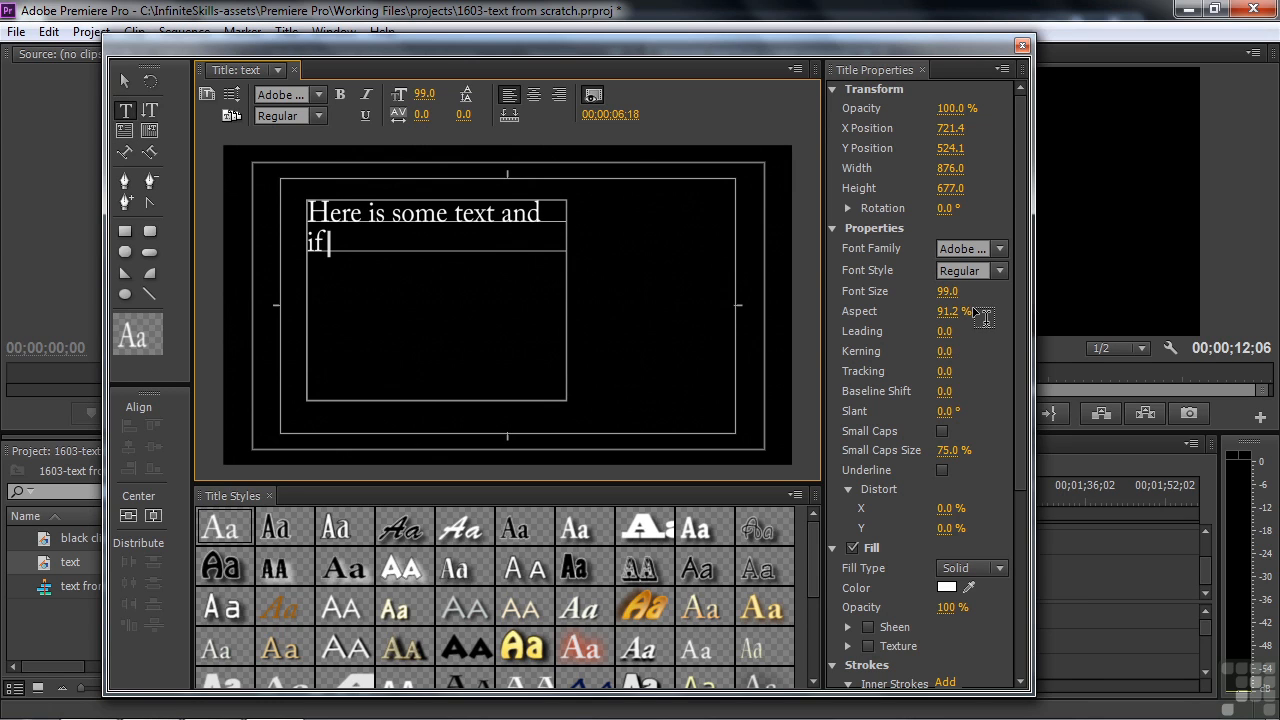
pyautogui.write(' you keep on going')
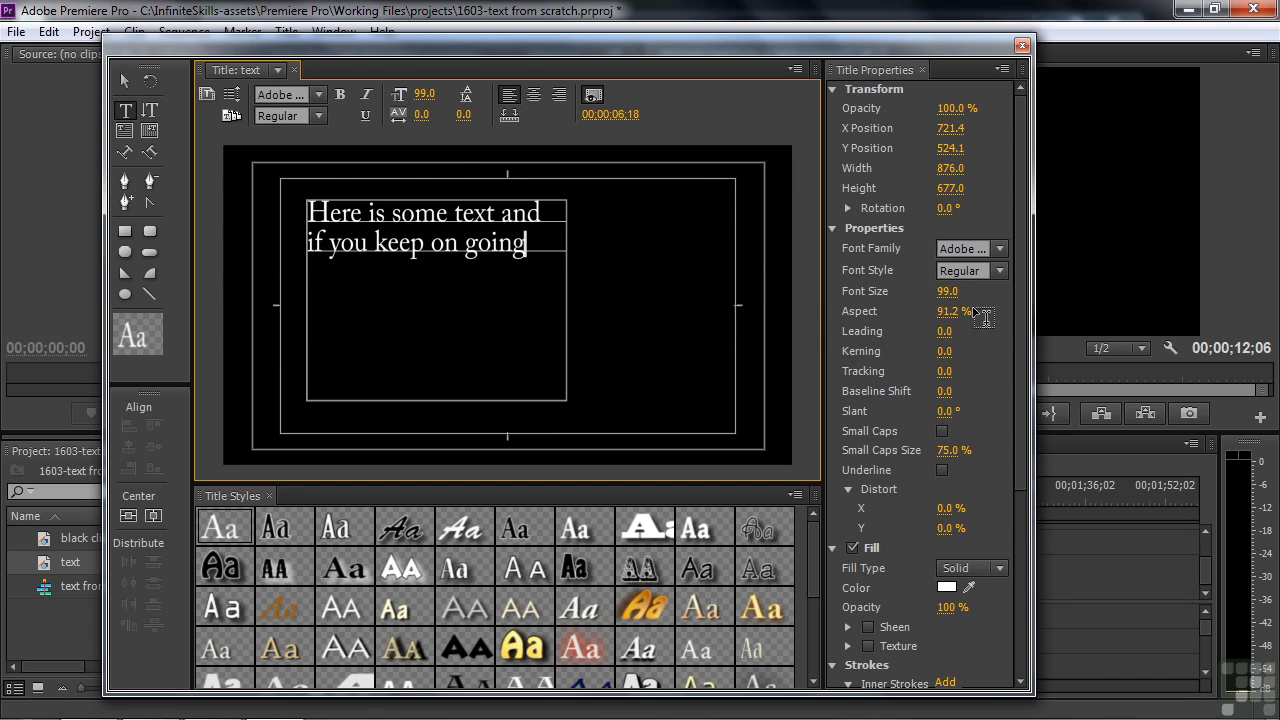
pyautogui.write(' and going....')
pyautogui.press('Return')
pyautogui.press('Return')
pyautogui.write('jjkjkjkjj jkjkj')
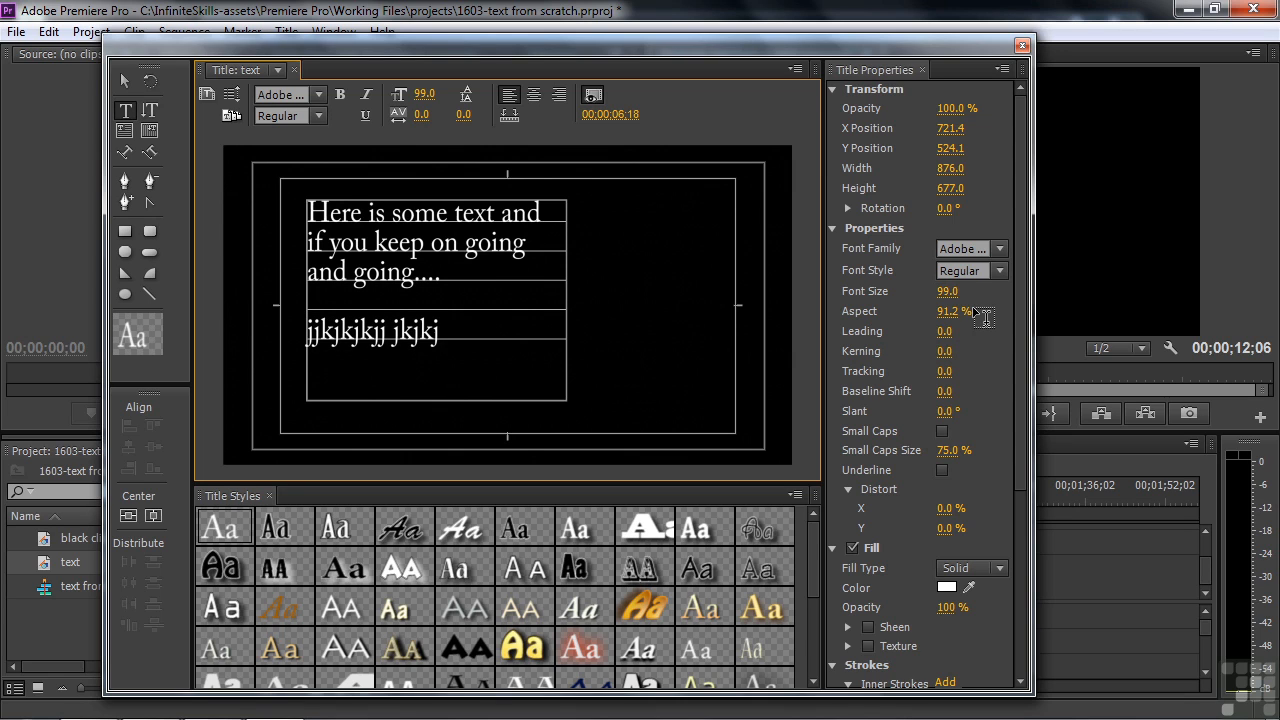
pyautogui.press('Return')
pyautogui.write('kjkj')
pyautogui.press('Return')
pyautogui.write('jkjkj')
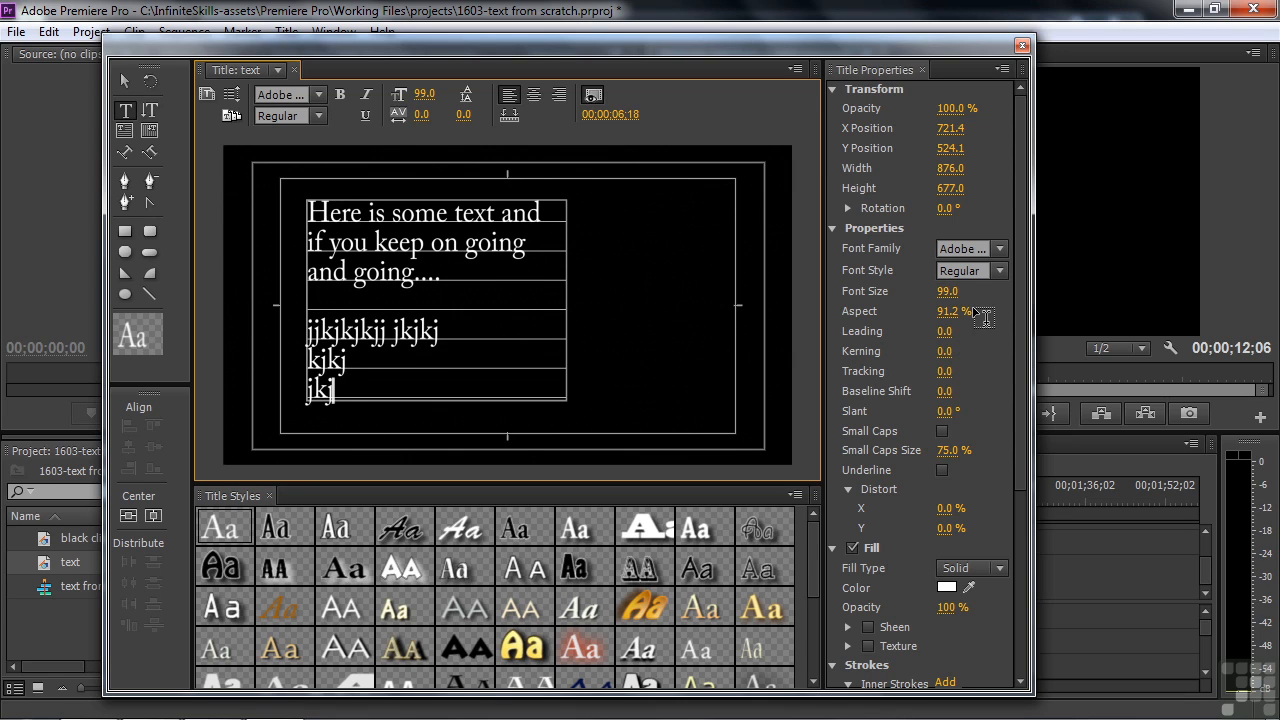
pyautogui.press('Return')
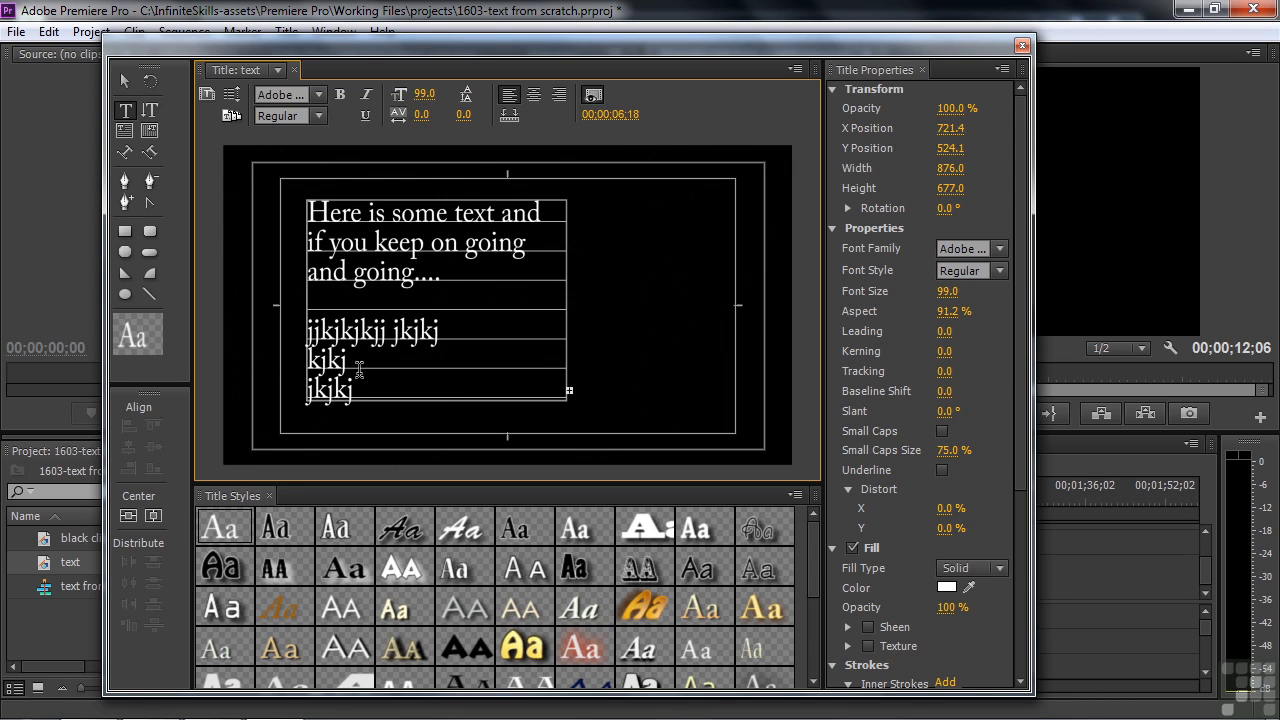
# Step: Reduce the font size to 83 and enlarge the text box to 899.6 × 771.5 so all lines fit
pyautogui.moveTo(950, 292); pyautogui.dragTo(930, 292)
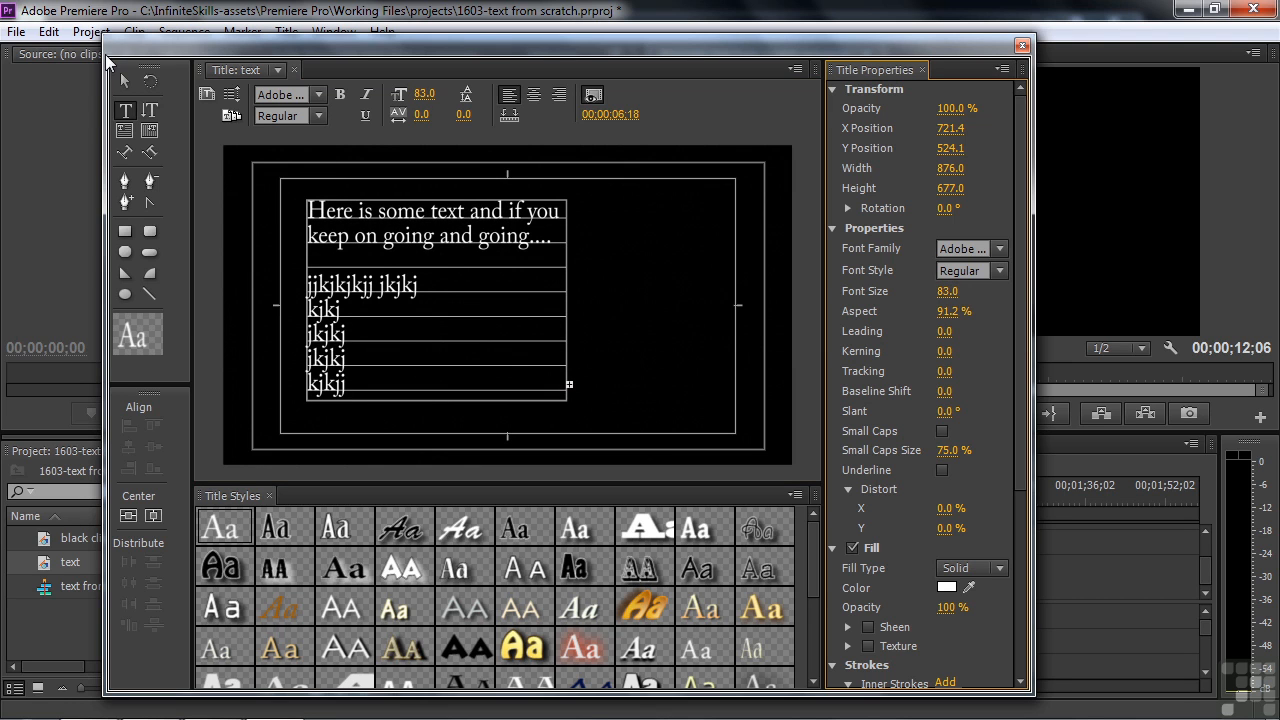
pyautogui.click(121, 75)
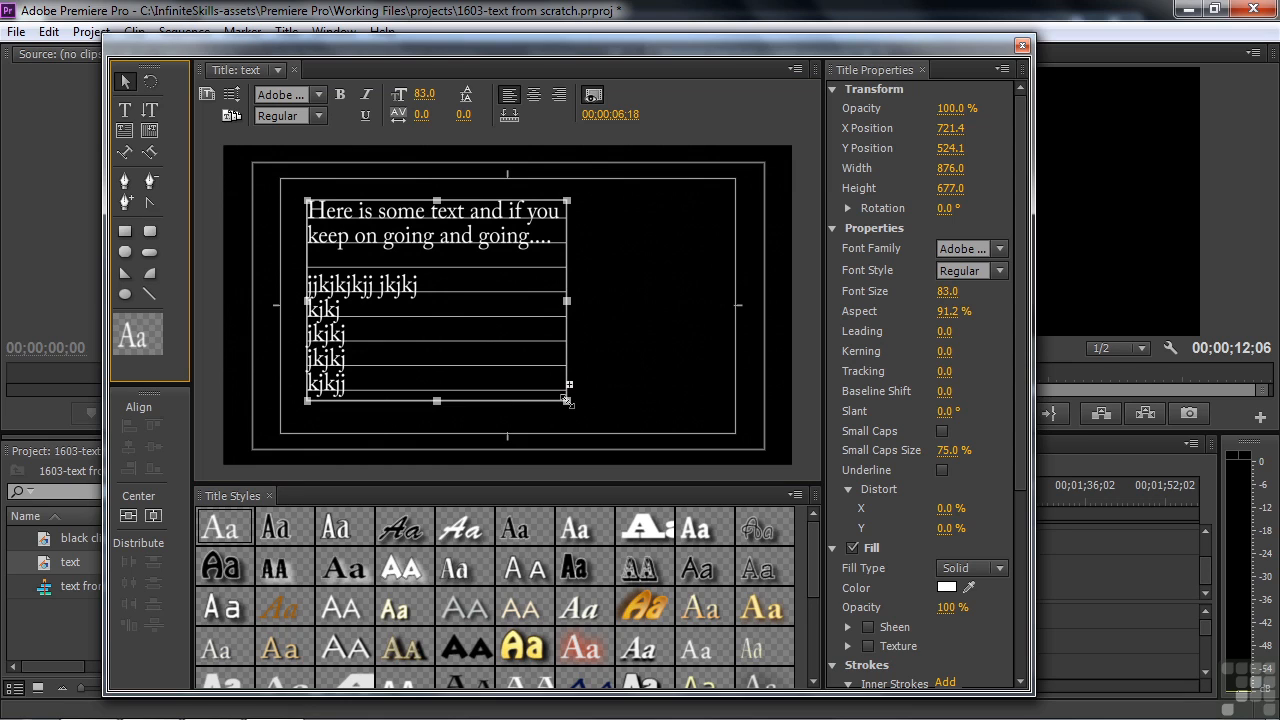
pyautogui.moveTo(566, 400); pyautogui.dragTo(574, 430)
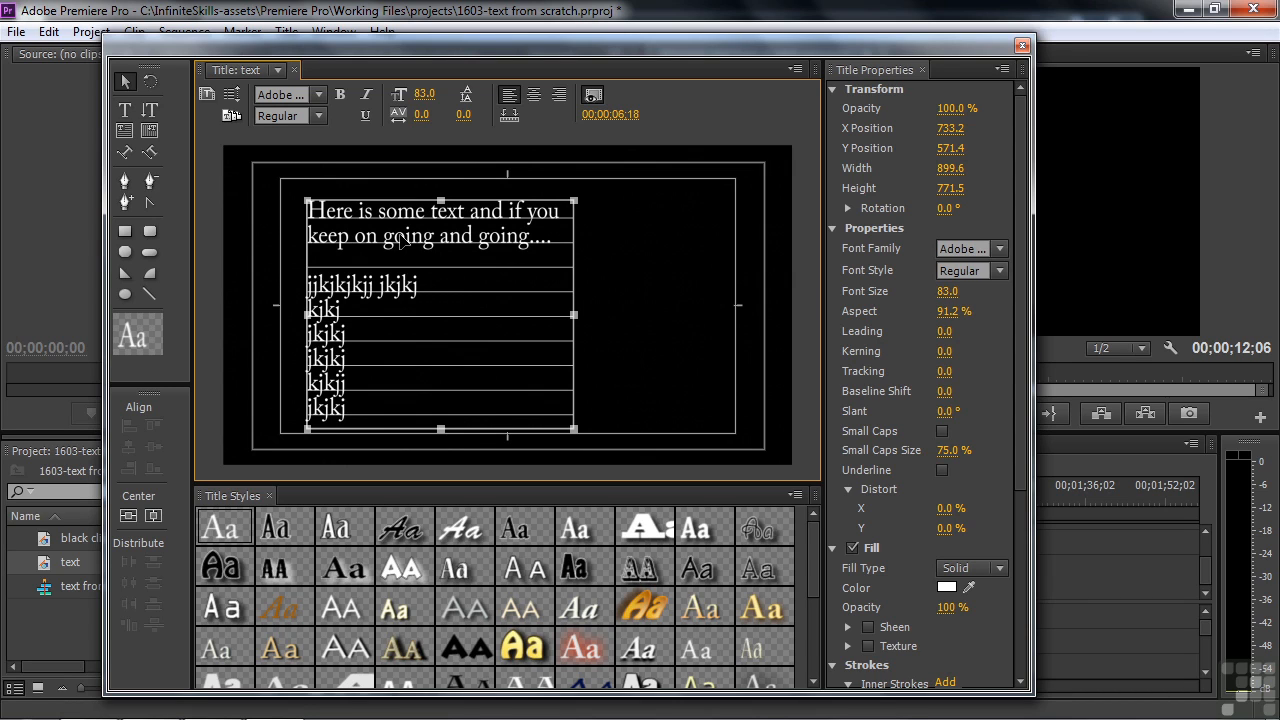
pyautogui.click(126, 110)
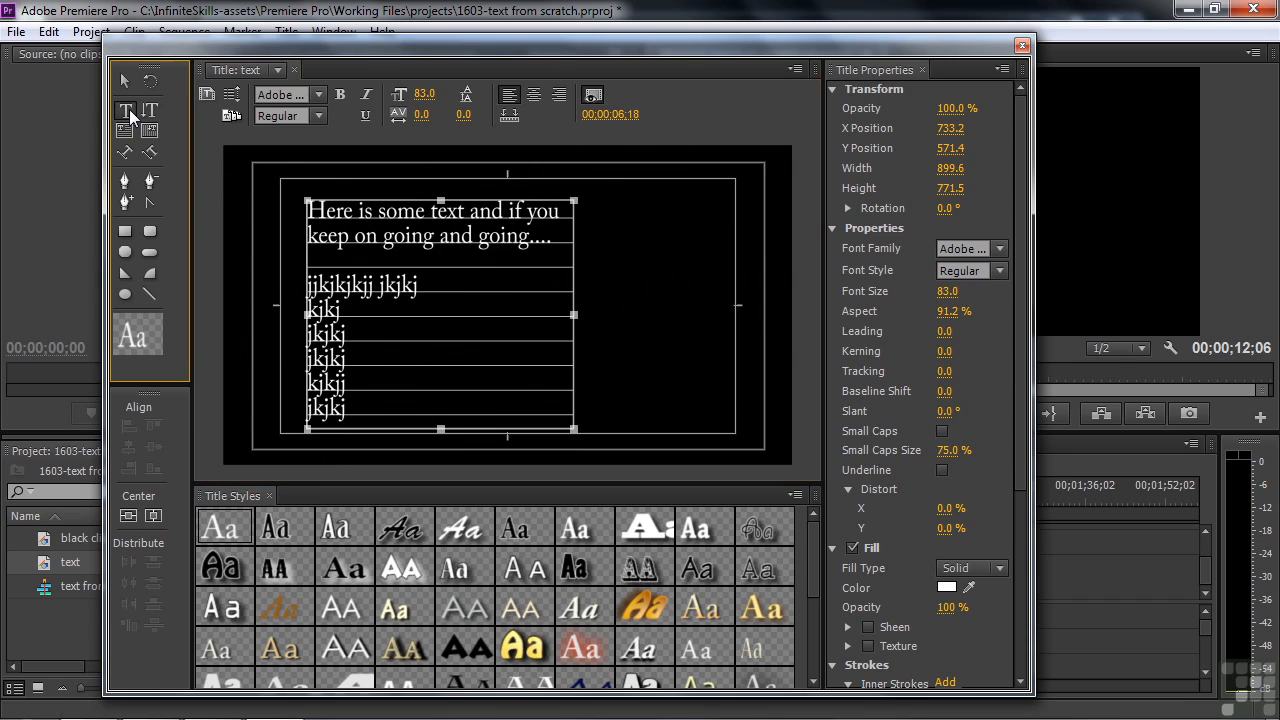
pyautogui.doubleClick(407, 235)
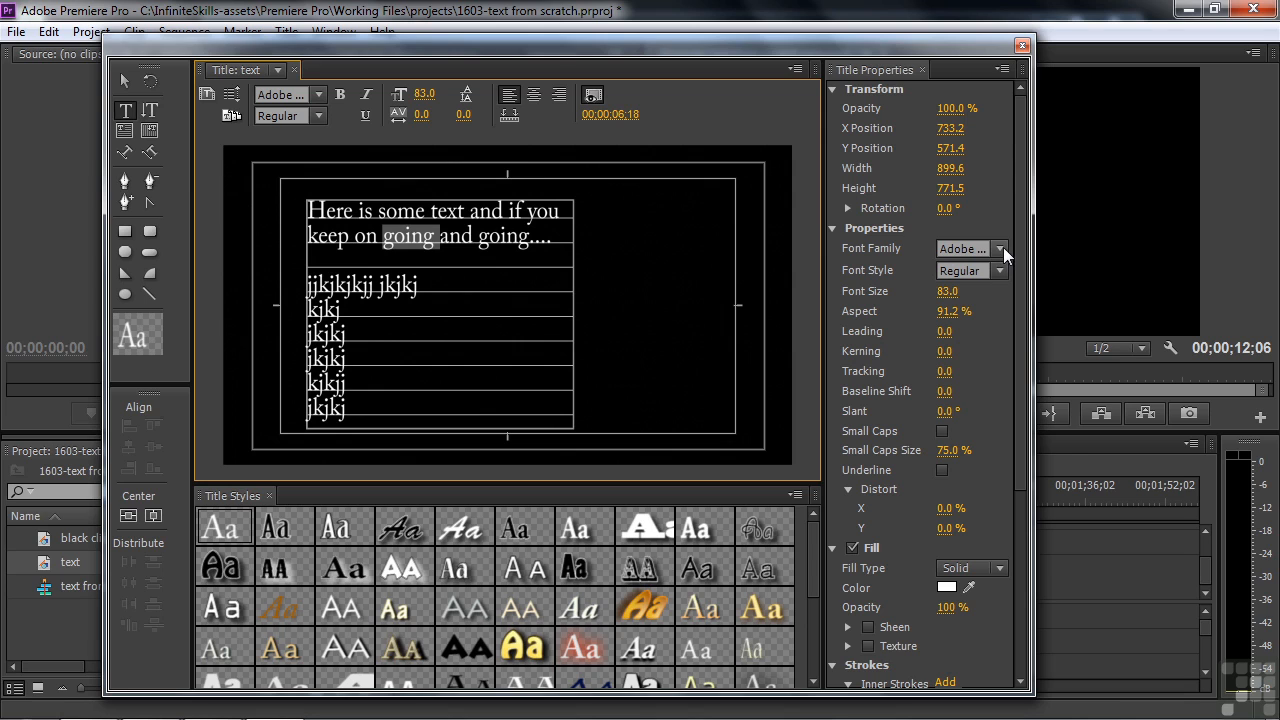
pyautogui.moveTo(947, 291)
pyautogui.mouseDown()
pyautogui.moveTo(990, 291)
pyautogui.moveTo(957, 291)
pyautogui.mouseUp()
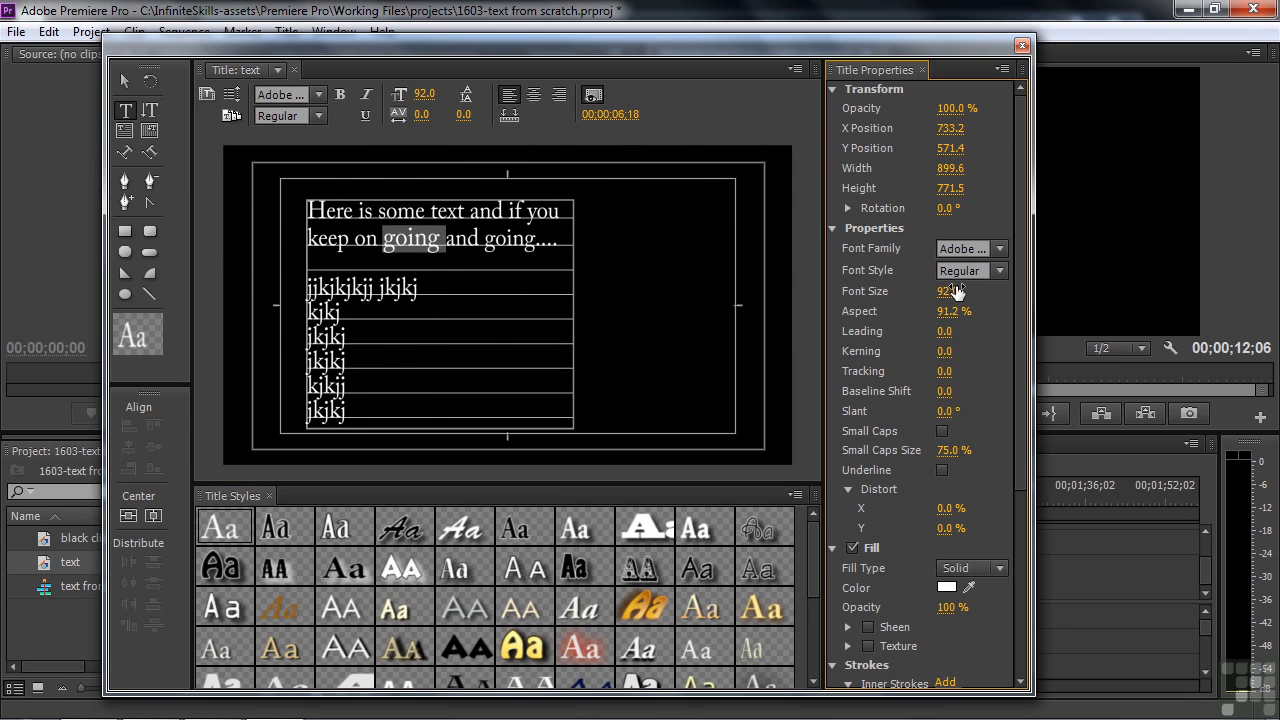
pyautogui.click(1000, 250)
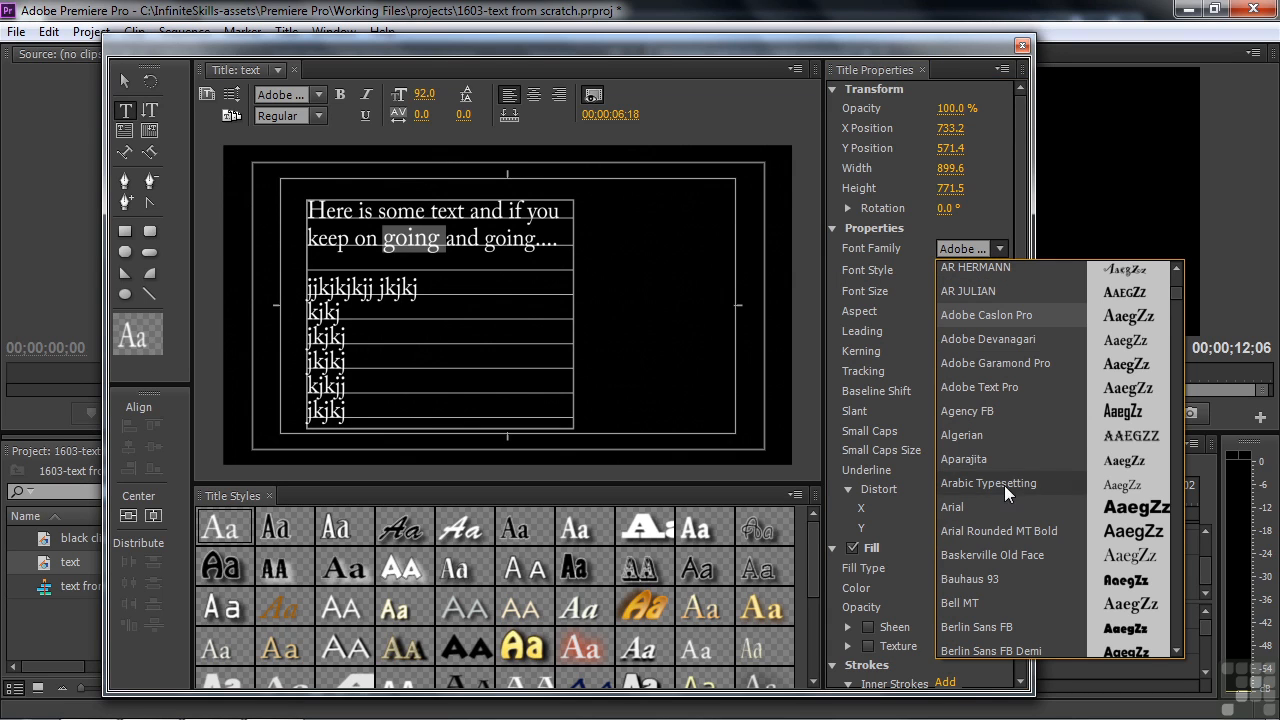
pyautogui.click(970, 506)
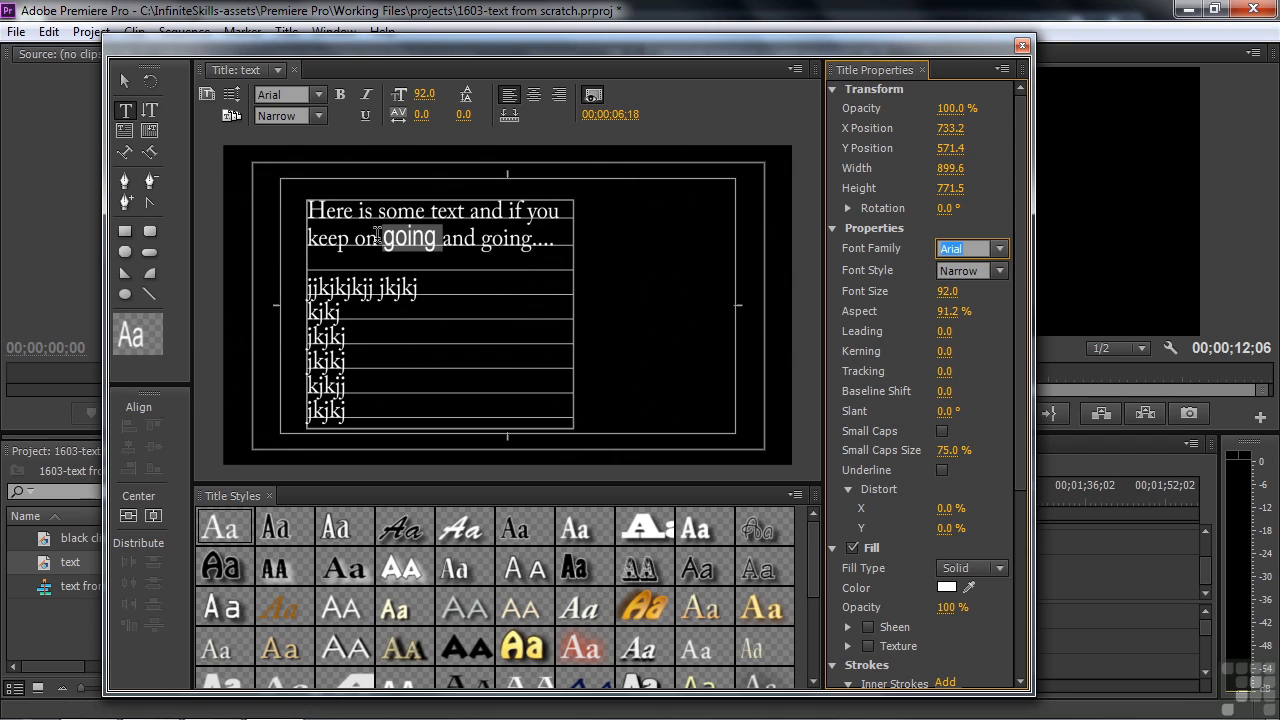
pyautogui.click(1000, 250)
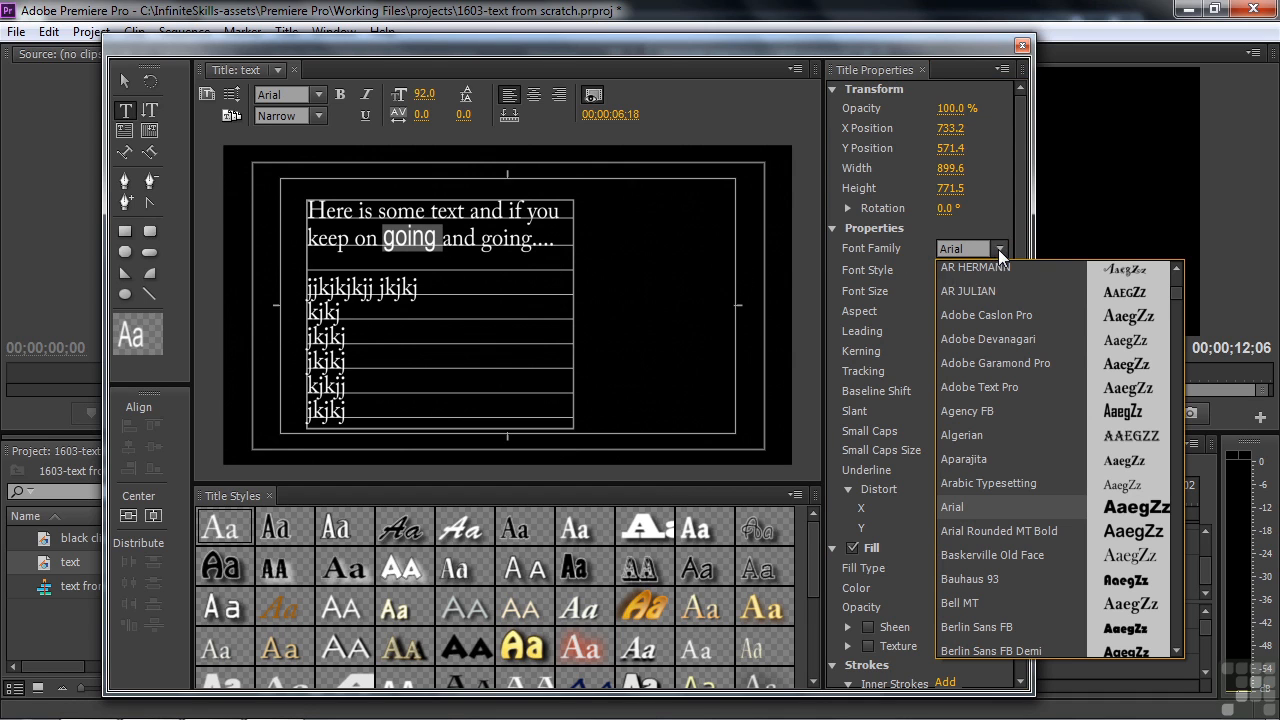
pyautogui.click(1046, 335)
pyautogui.click(403, 402)
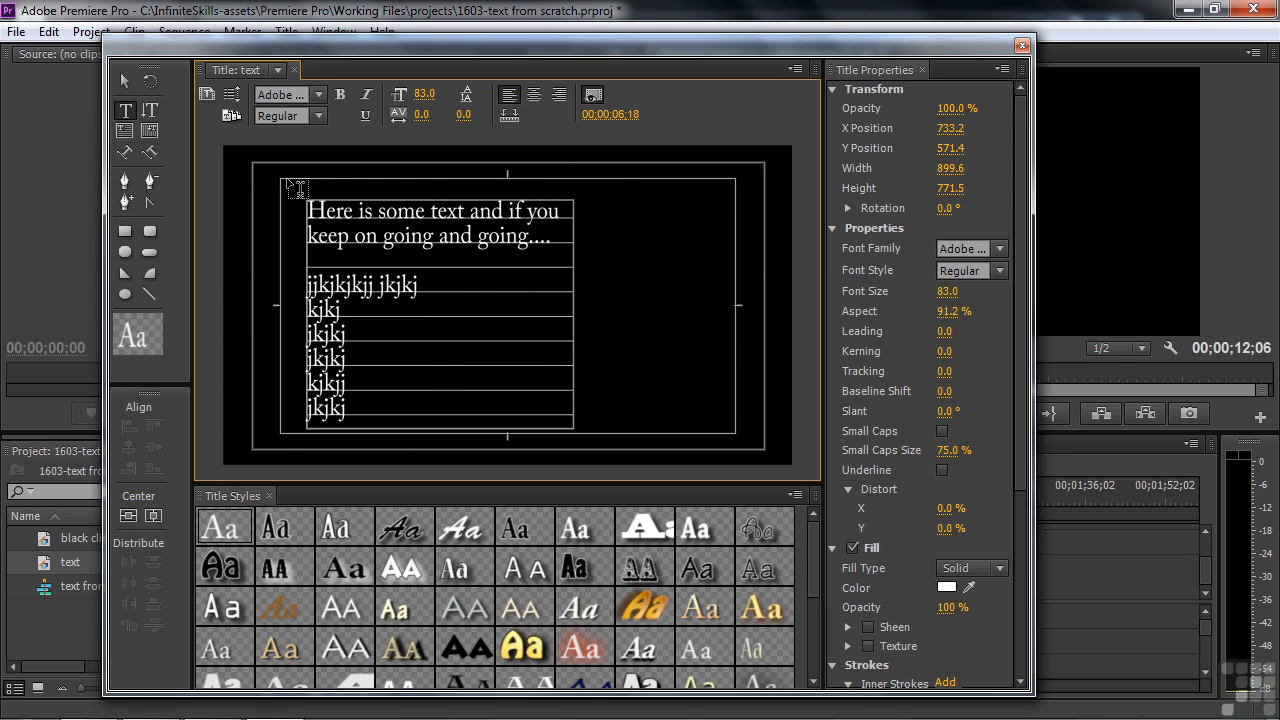
pyautogui.click(124, 81)
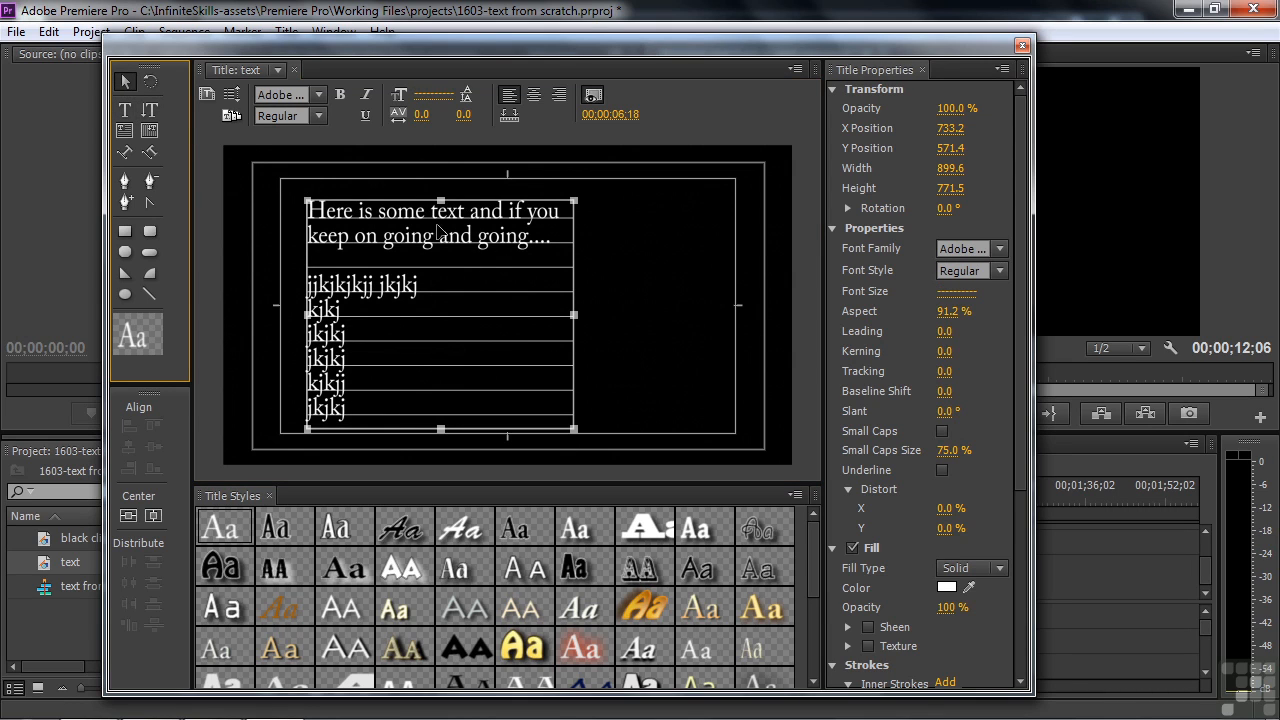
# Step: Delete the sample text box and place the first anchor of a new Path Type curve
pyautogui.press('Delete')
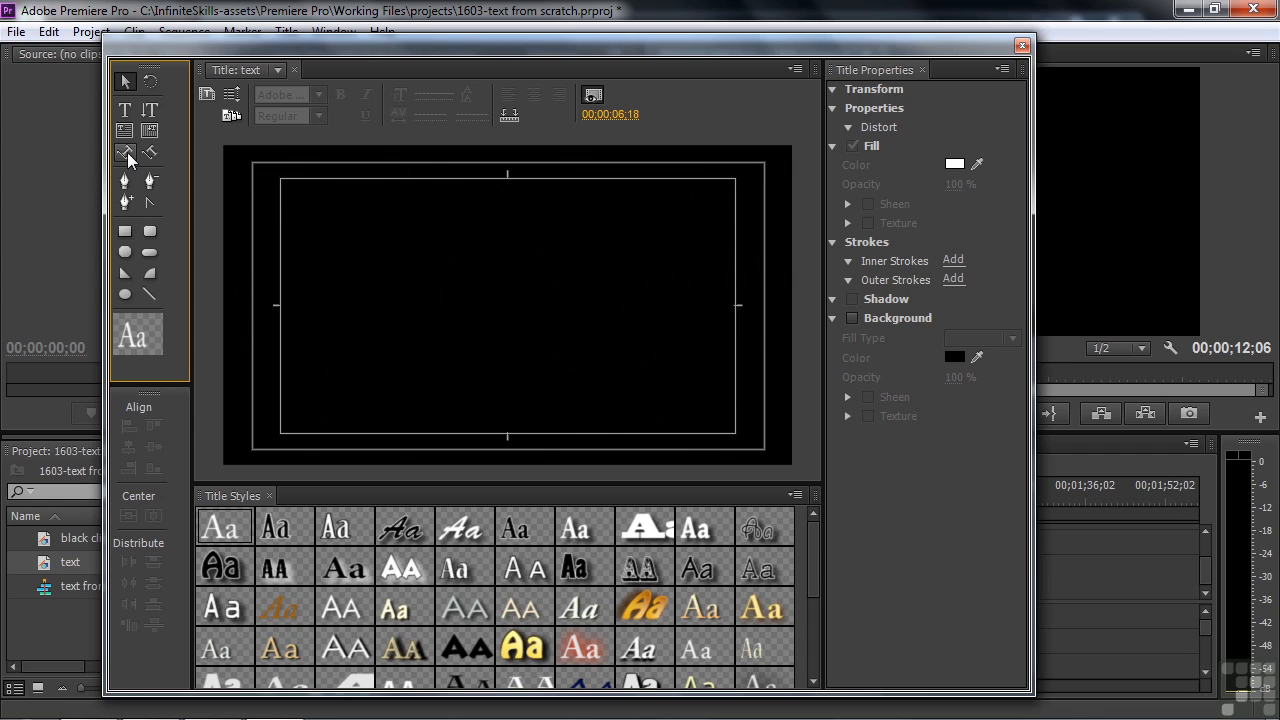
pyautogui.click(126, 156)
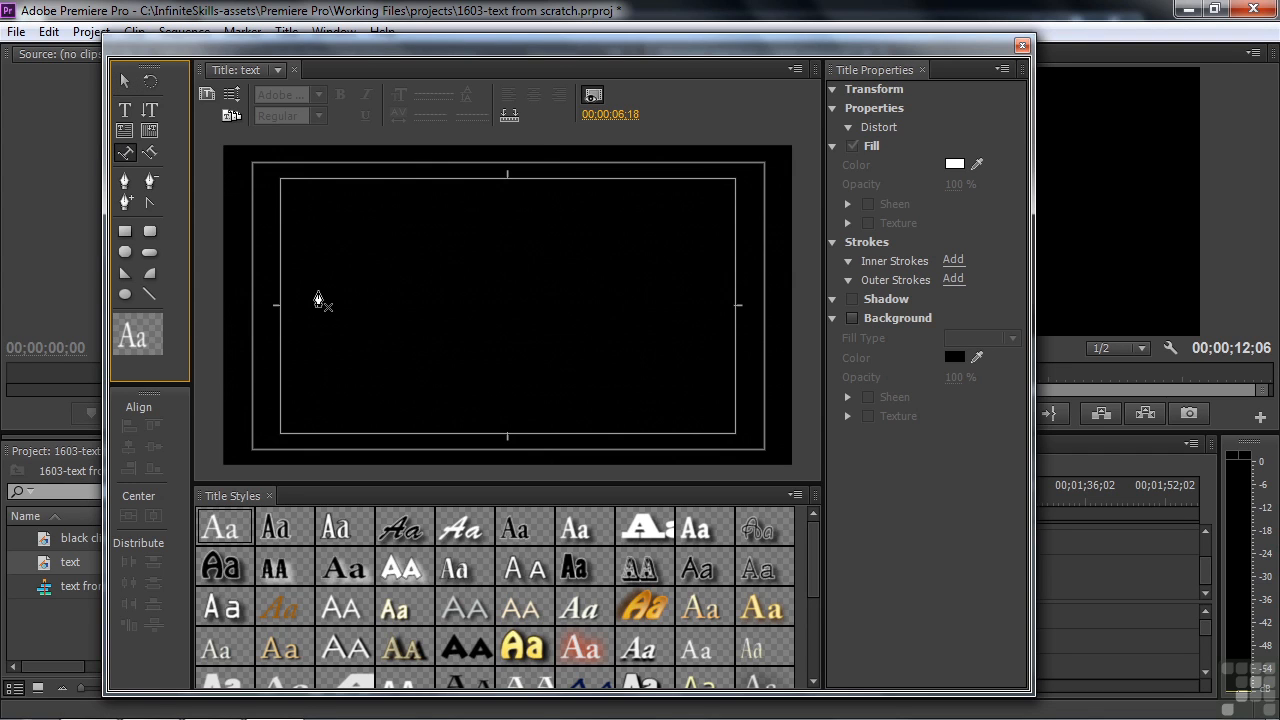
pyautogui.moveTo(318, 291); pyautogui.dragTo(320, 346)
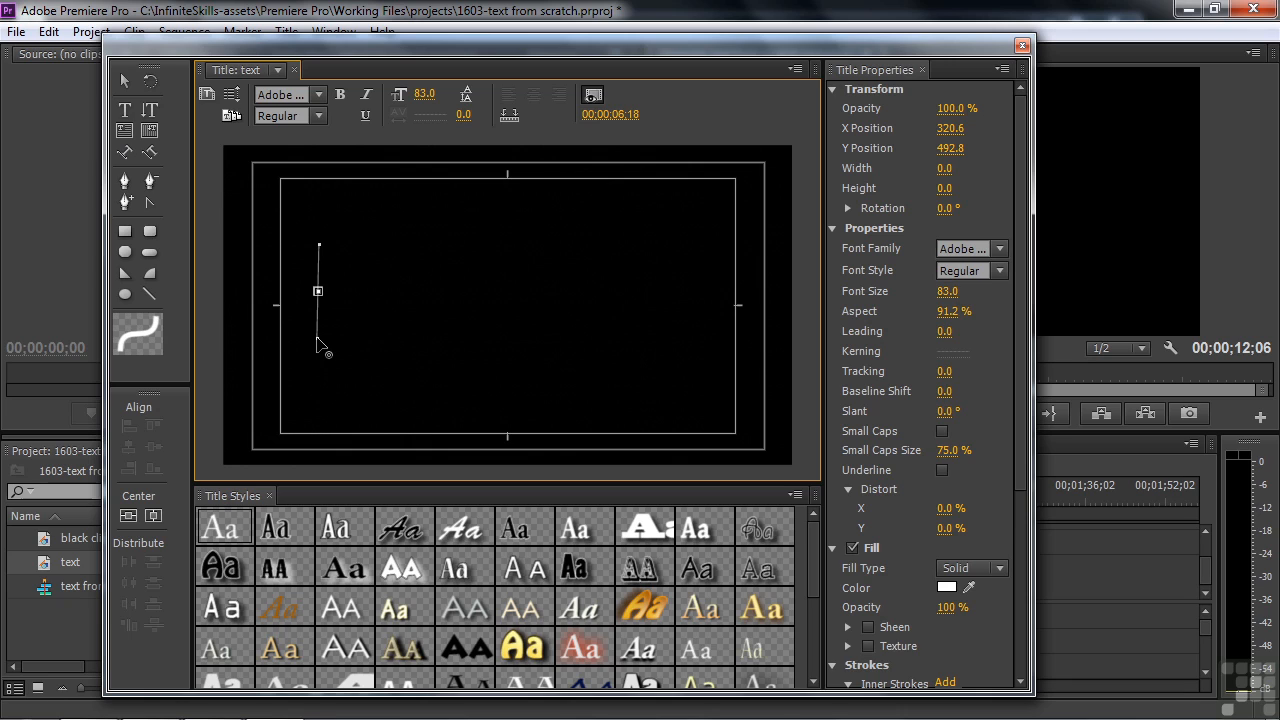
# Step: Add and bend anchors to form a three-point wave across the frame, undoing the extra point
pyautogui.click(463, 270)
pyautogui.moveTo(463, 270); pyautogui.dragTo(470, 300)
pyautogui.moveTo(458, 231); pyautogui.dragTo(447, 191)
pyautogui.moveTo(520, 226); pyautogui.dragTo(525, 311)
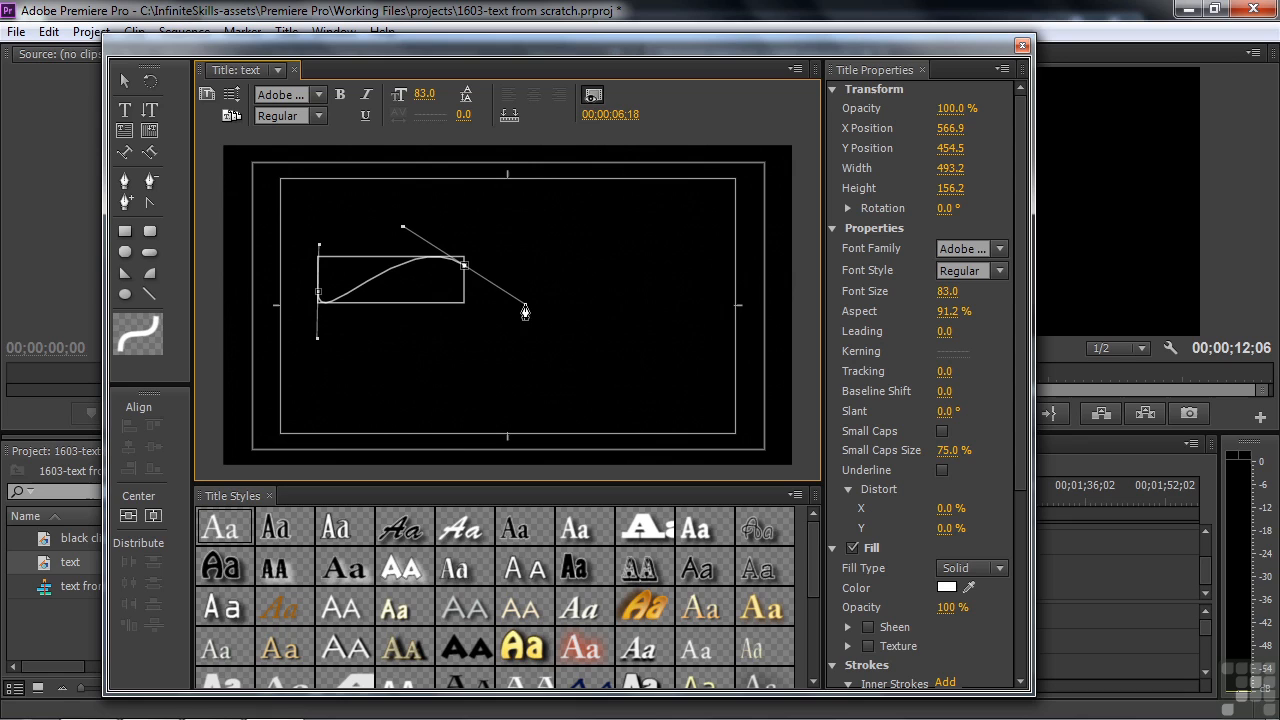
pyautogui.moveTo(626, 288); pyautogui.dragTo(659, 241)
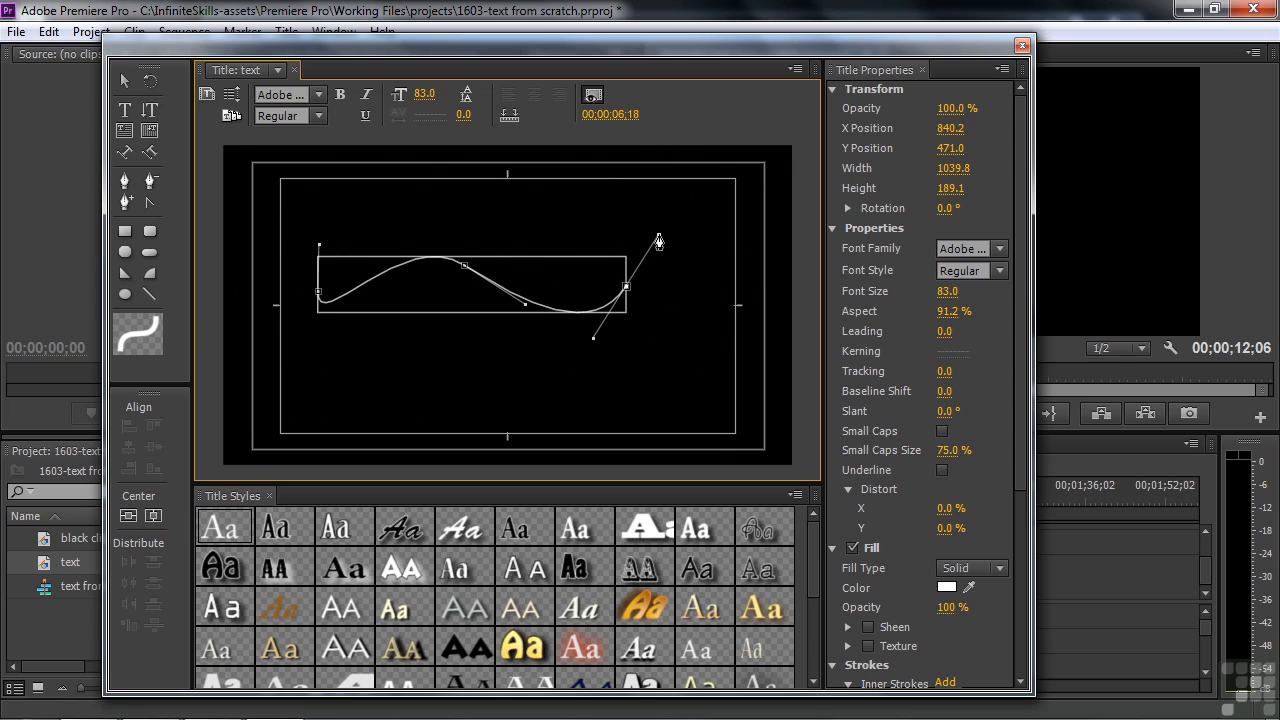
pyautogui.click(572, 204)
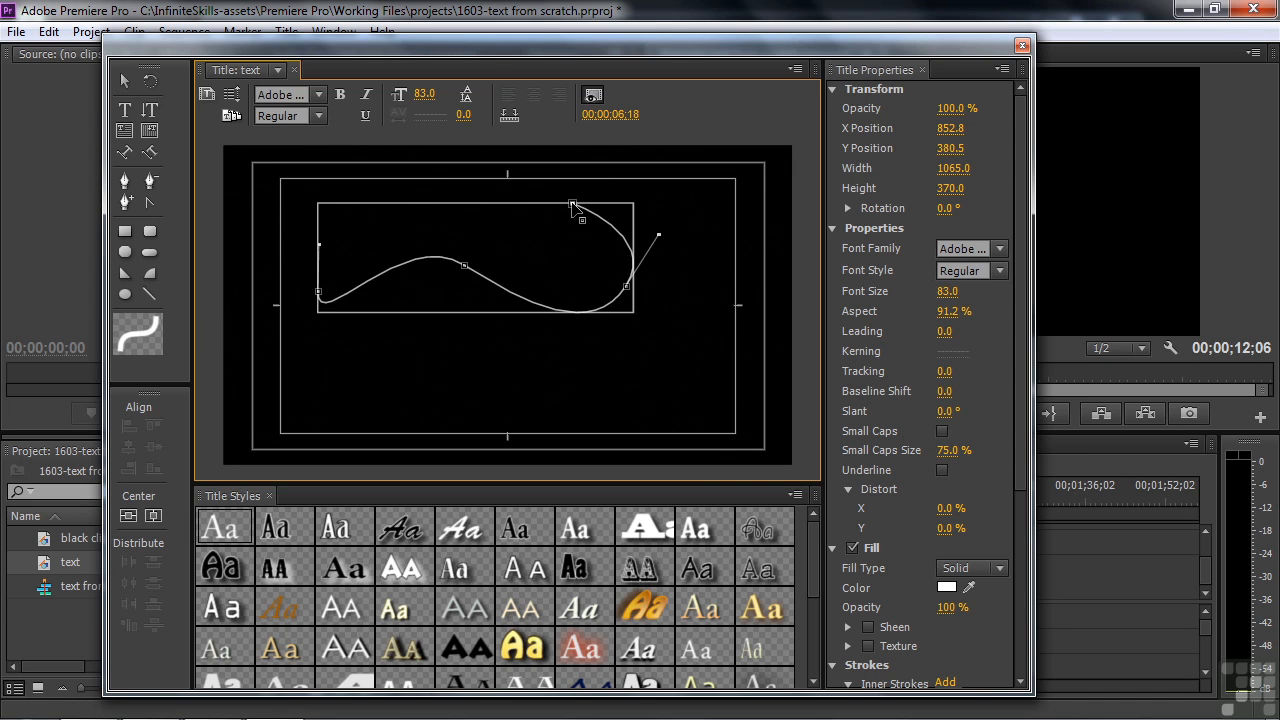
pyautogui.hotkey('ctrl', 'z')
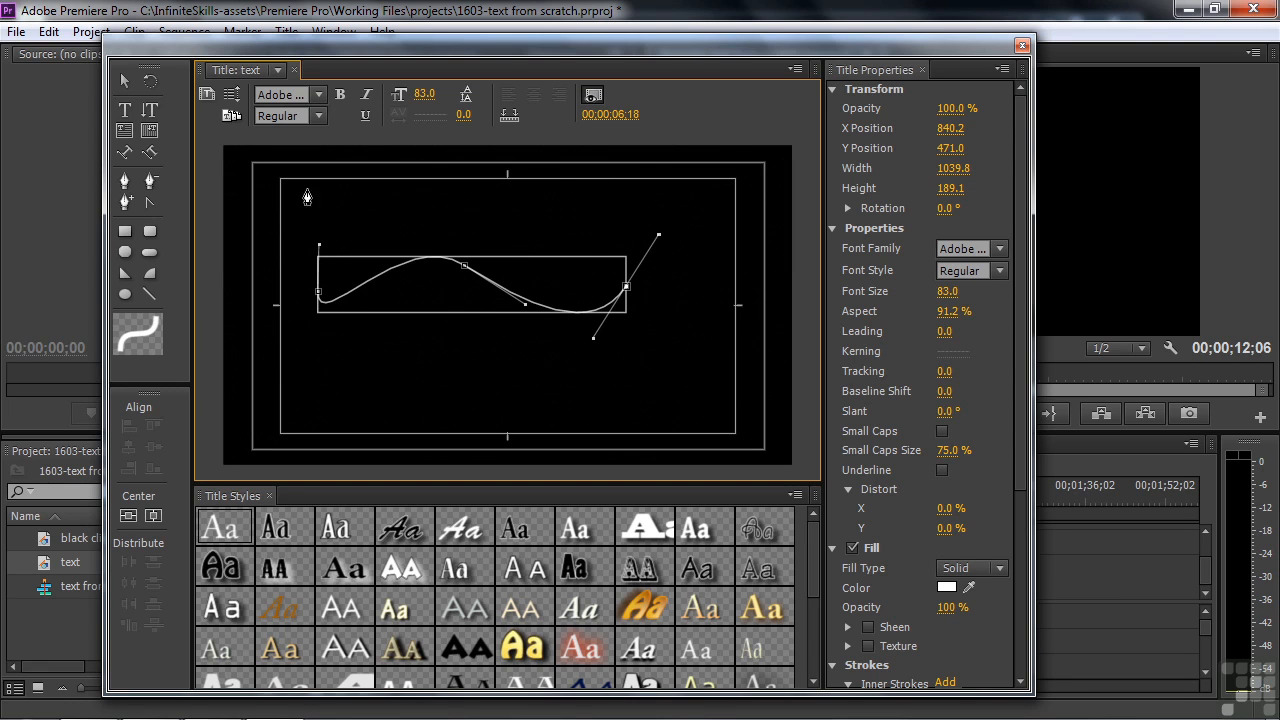
pyautogui.click(124, 81)
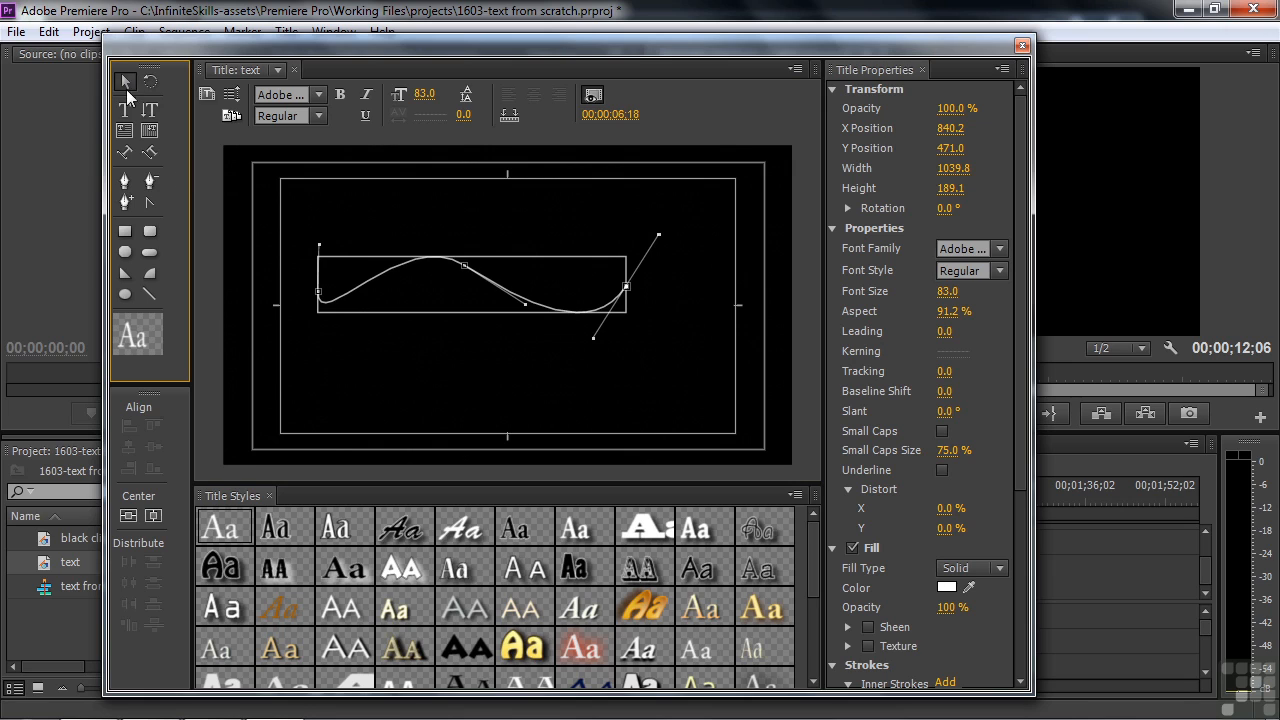
# Step: Move the wave path up-right and reshape its anchors and handles into a 1100.5 × 271.9 S-curve
pyautogui.moveTo(476, 289); pyautogui.dragTo(509, 294)
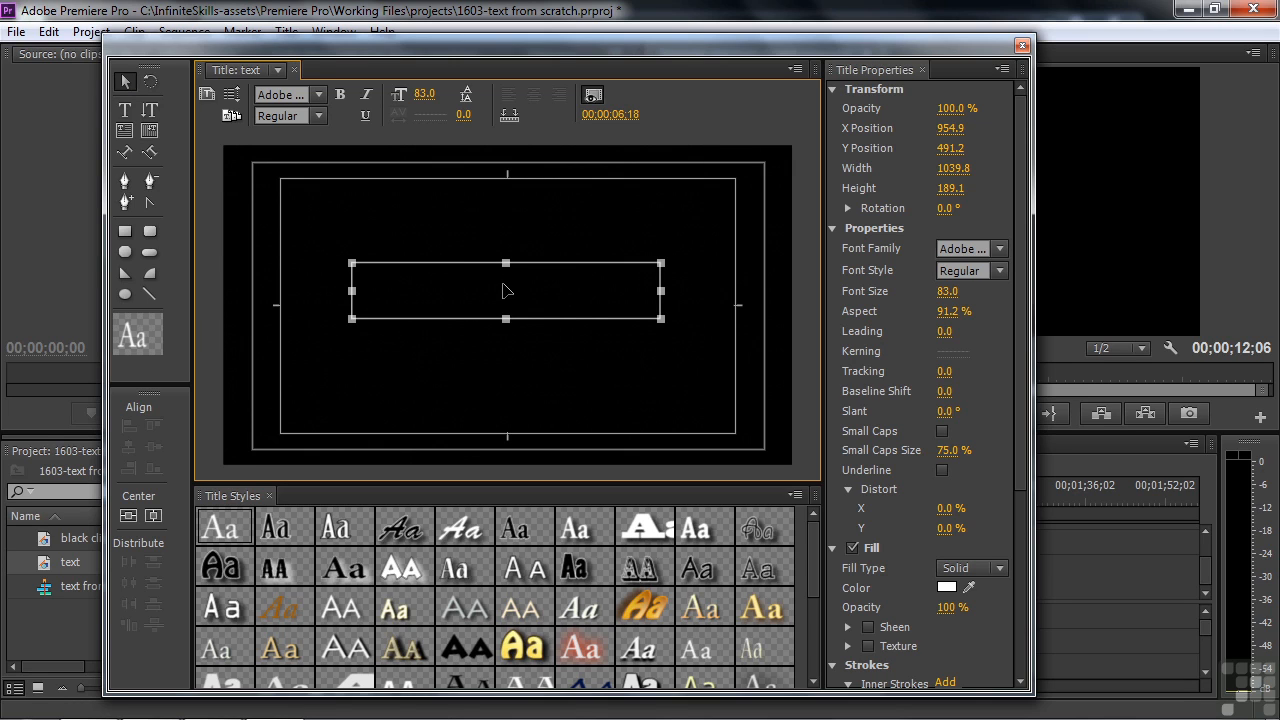
pyautogui.click(125, 181)
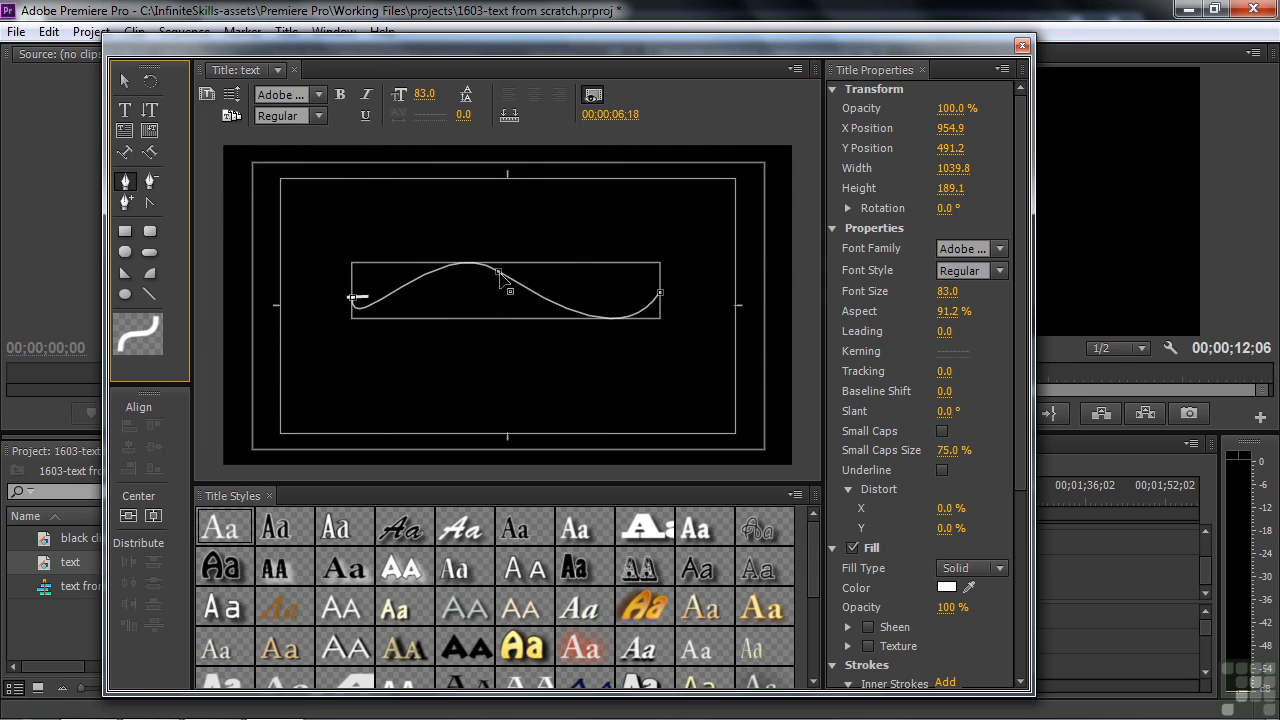
pyautogui.moveTo(499, 277); pyautogui.dragTo(516, 254)
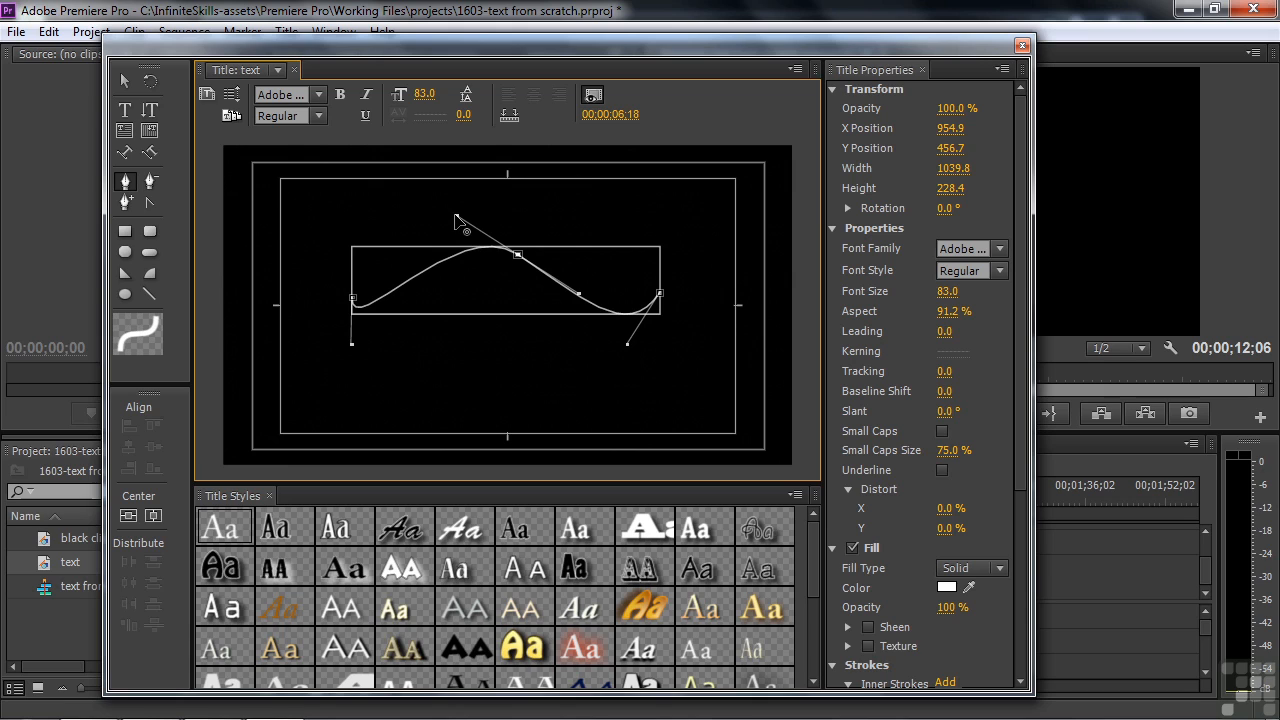
pyautogui.moveTo(455, 219)
pyautogui.mouseDown()
pyautogui.moveTo(441, 259)
pyautogui.moveTo(450, 206)
pyautogui.mouseUp()
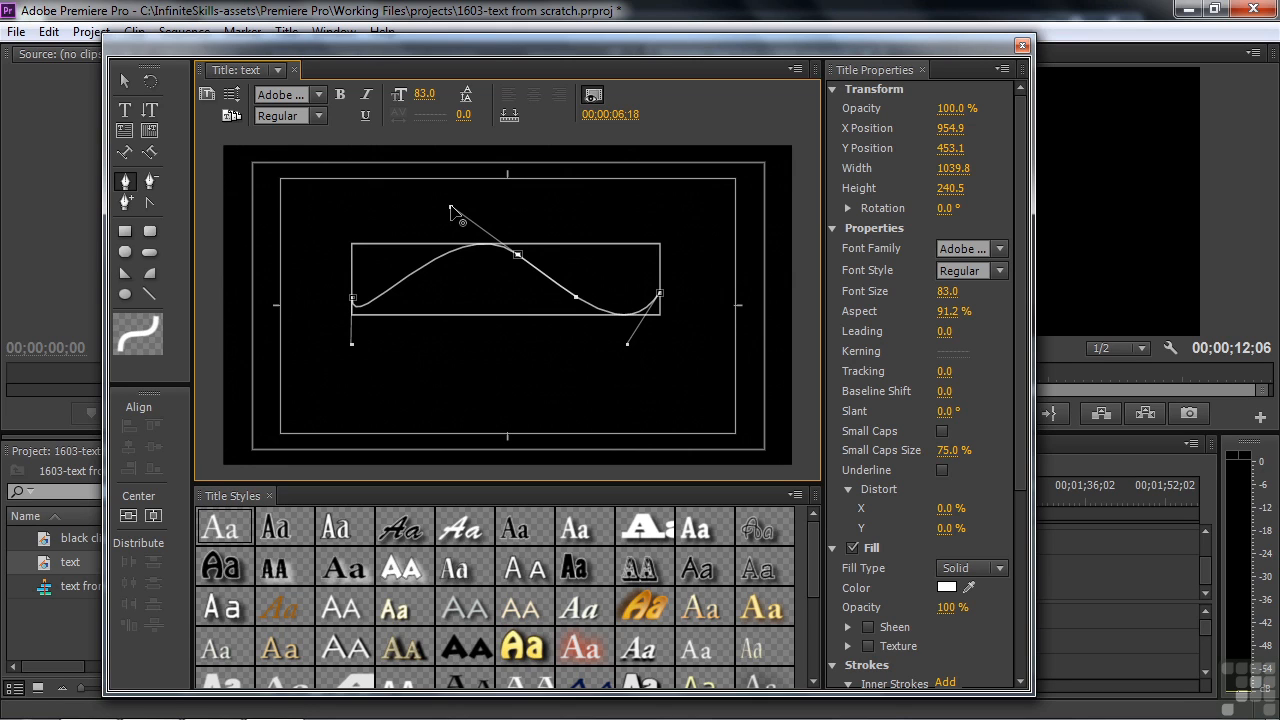
pyautogui.moveTo(352, 345); pyautogui.dragTo(386, 334)
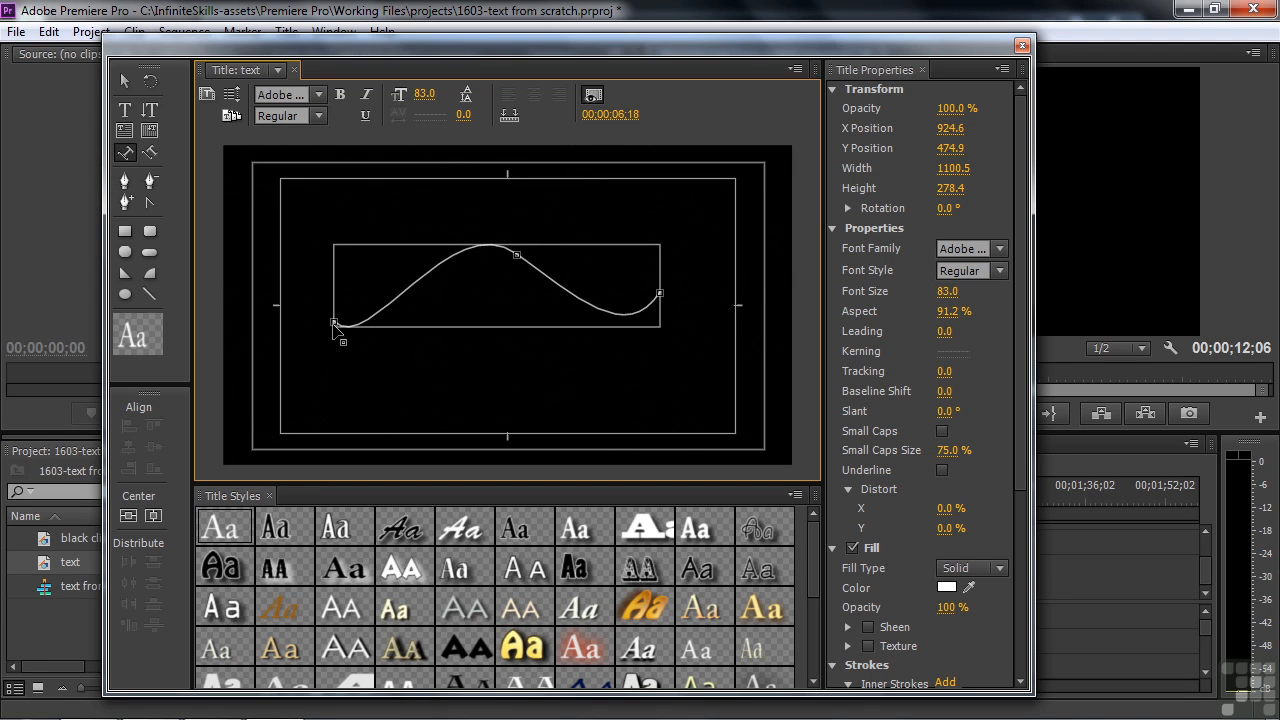
pyautogui.click(335, 323)
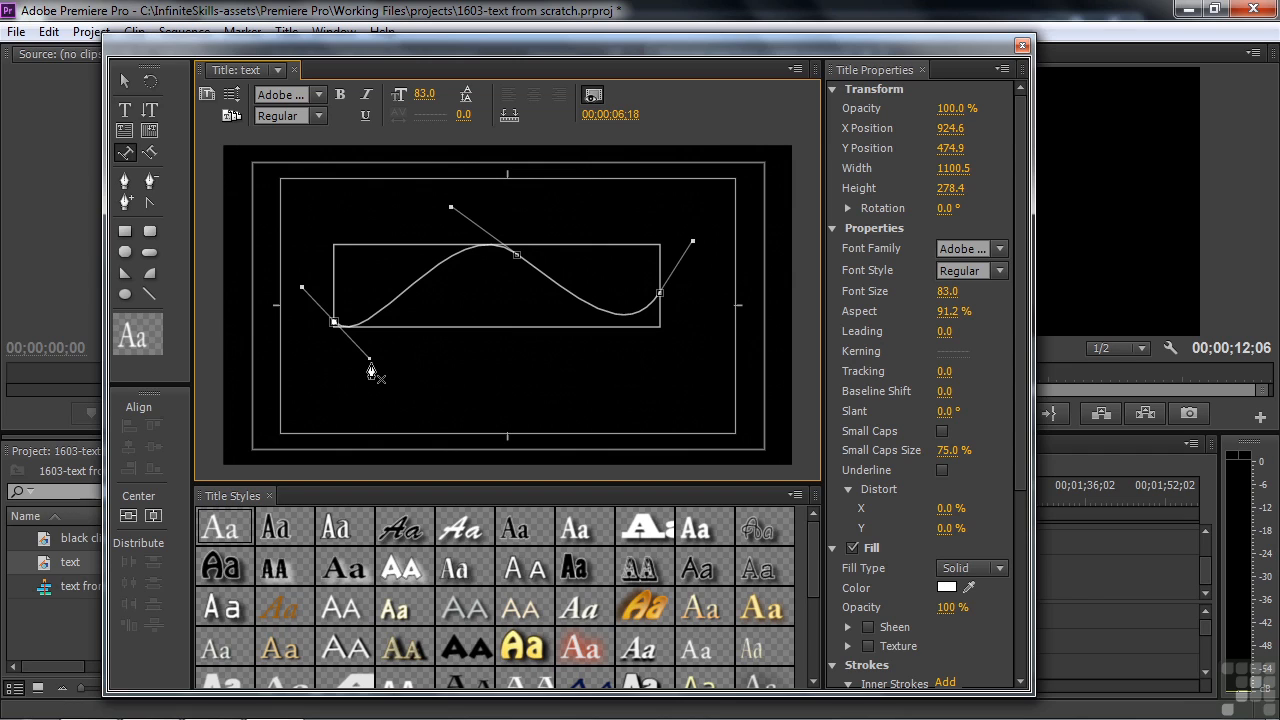
pyautogui.moveTo(370, 360)
pyautogui.mouseDown()
pyautogui.moveTo(396, 343)
pyautogui.moveTo(380, 357)
pyautogui.mouseUp()
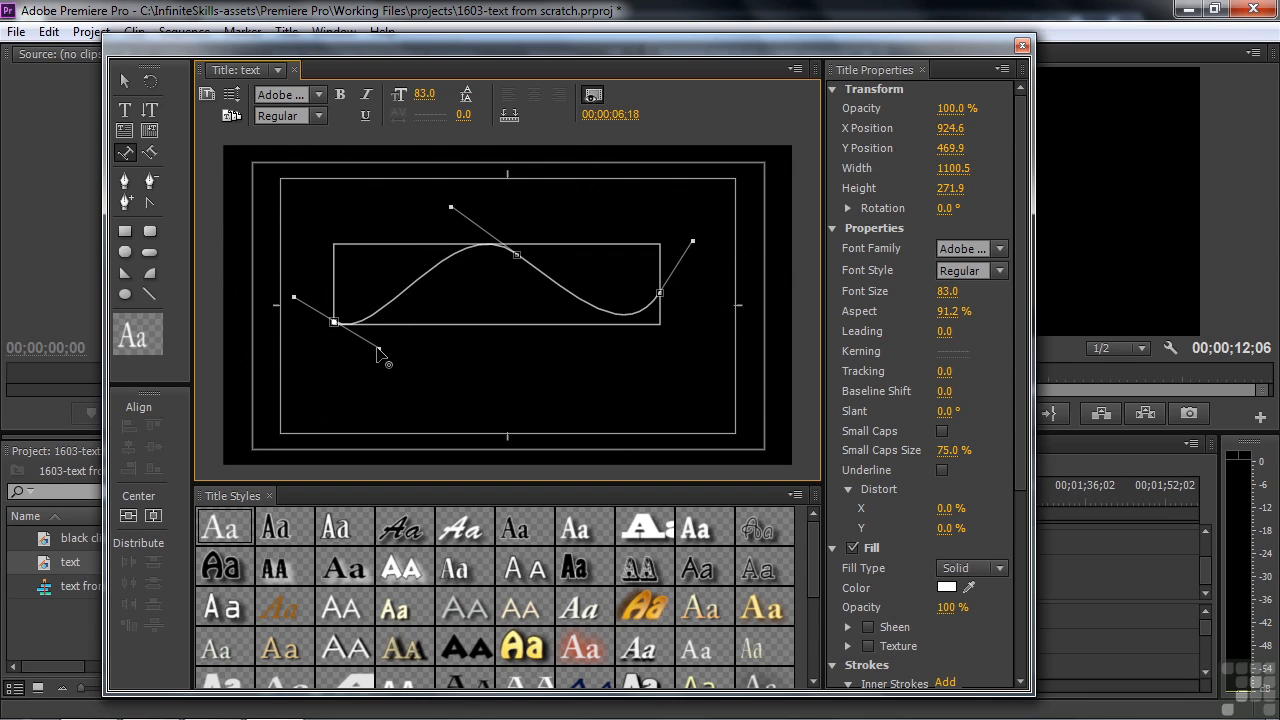
pyautogui.click(130, 111)
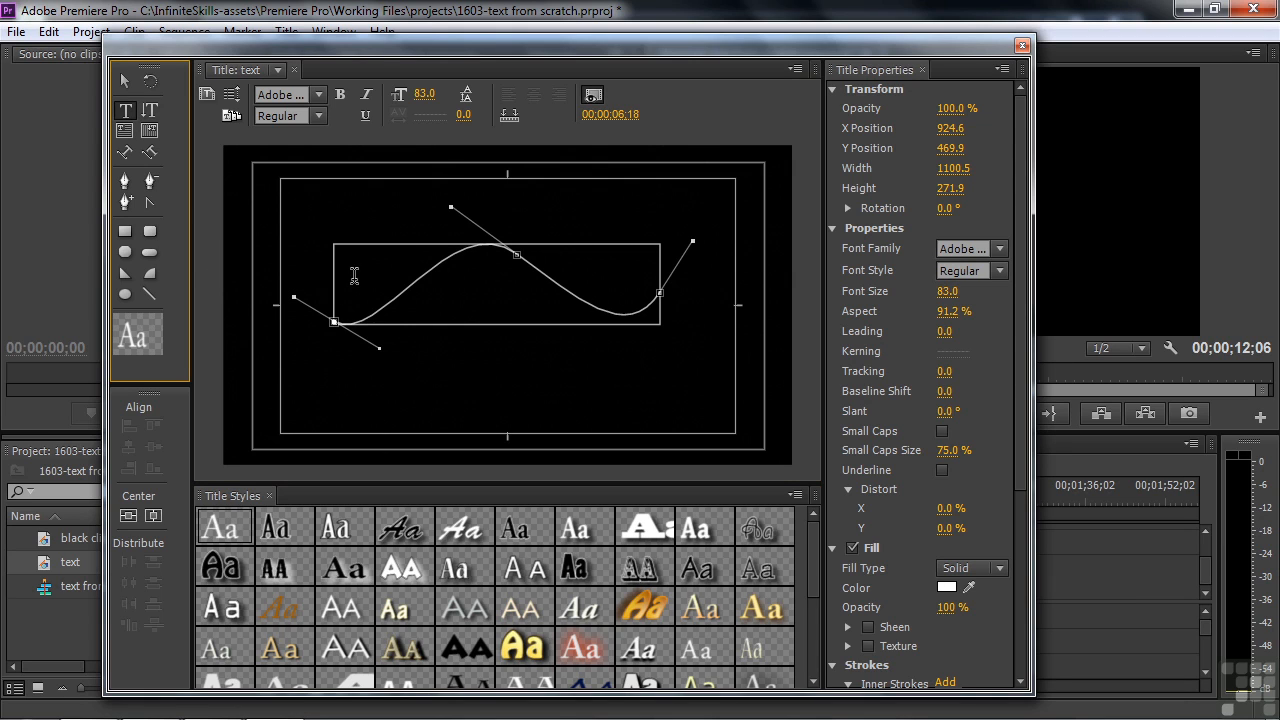
# Step: Type 'Here is some text on a path and so on' along the wave and reduce it to size 57
pyautogui.click(483, 286)
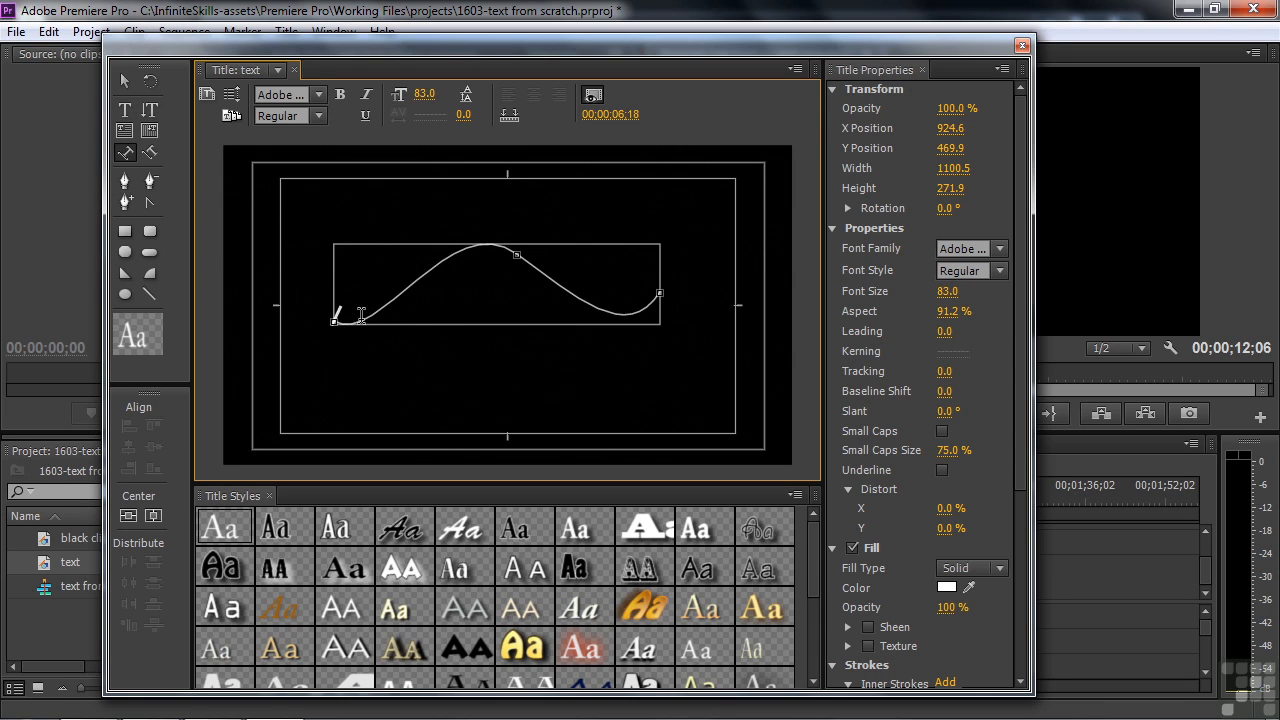
pyautogui.write('Here i')
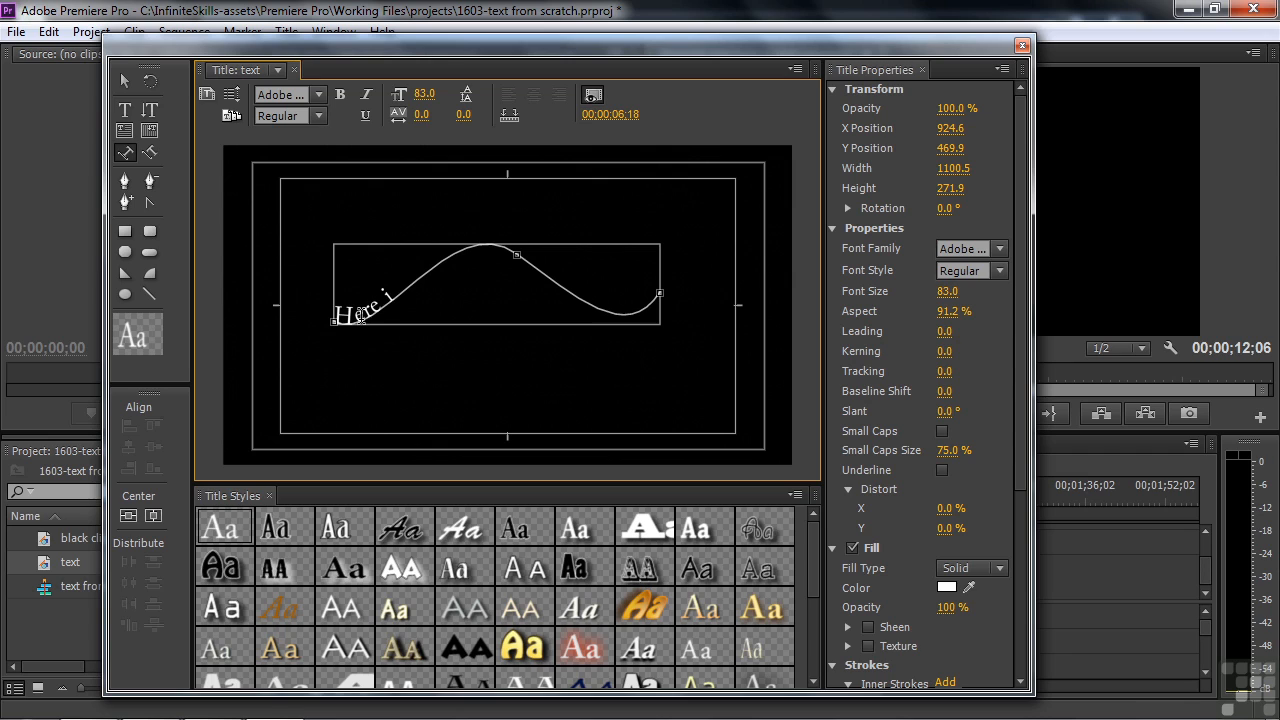
pyautogui.write('s some text on')
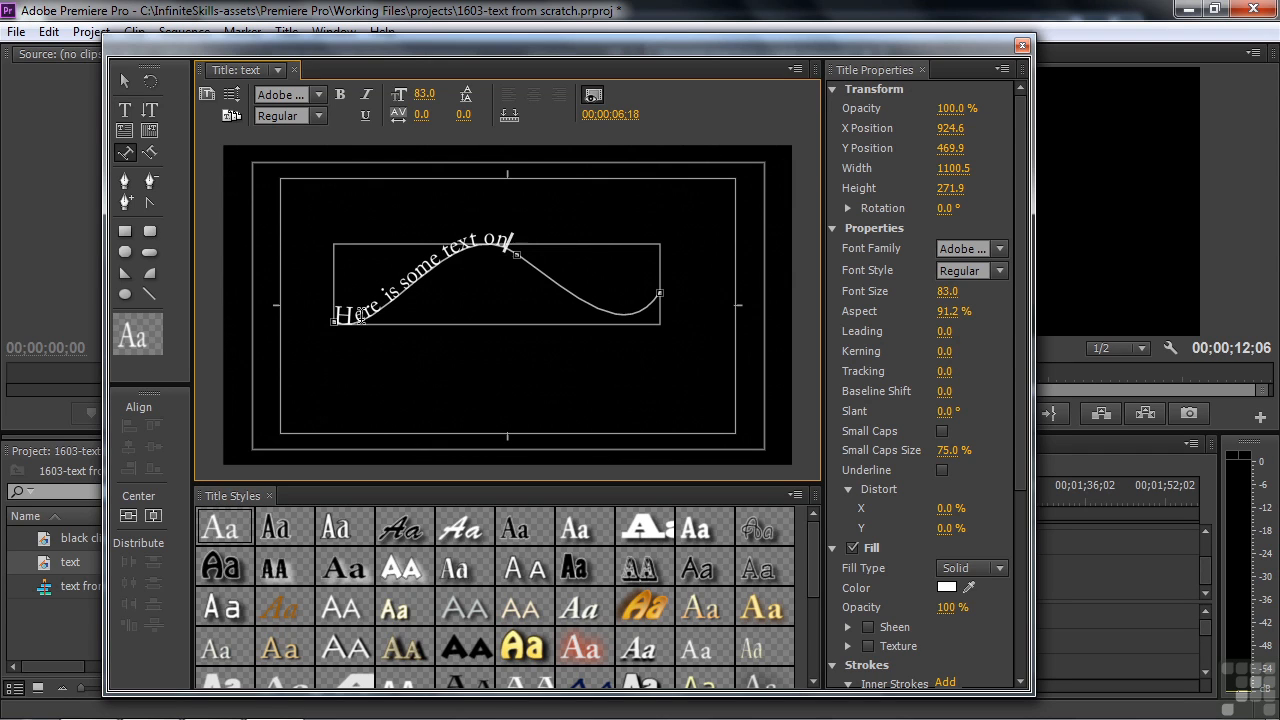
pyautogui.write(' a path and so on a')
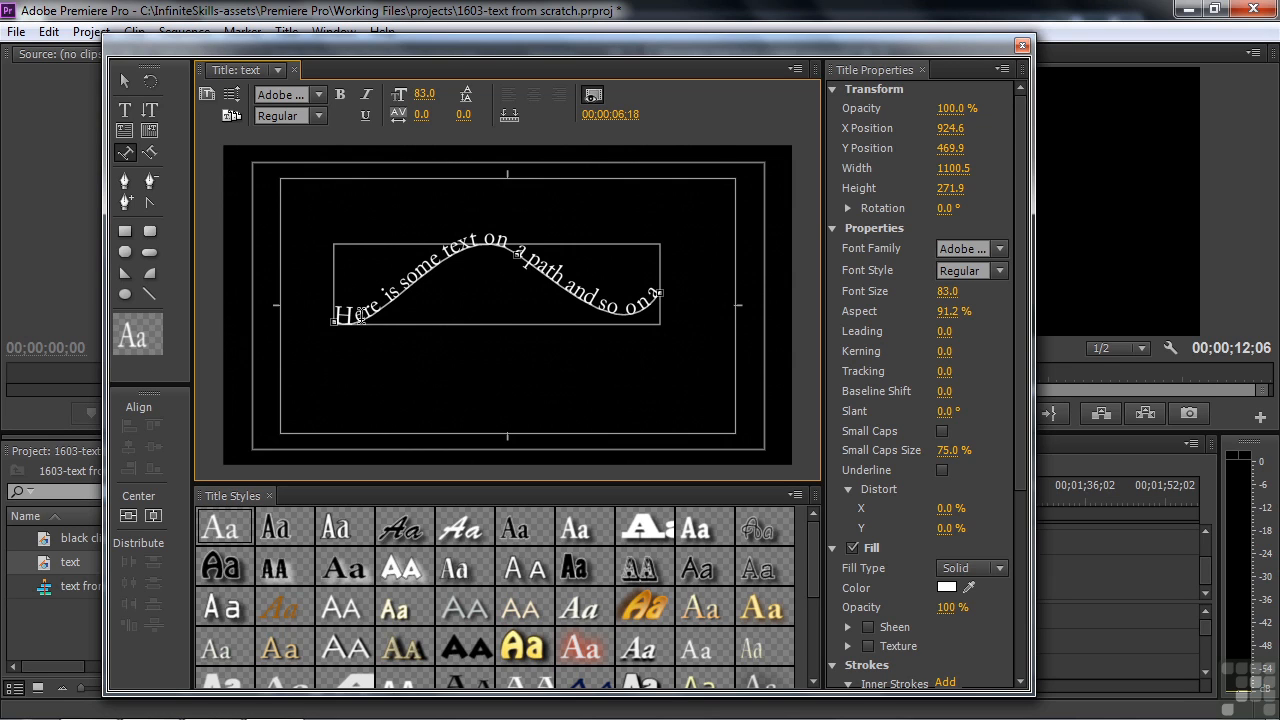
pyautogui.click(947, 293)
pyautogui.moveTo(947, 292); pyautogui.dragTo(955, 320)
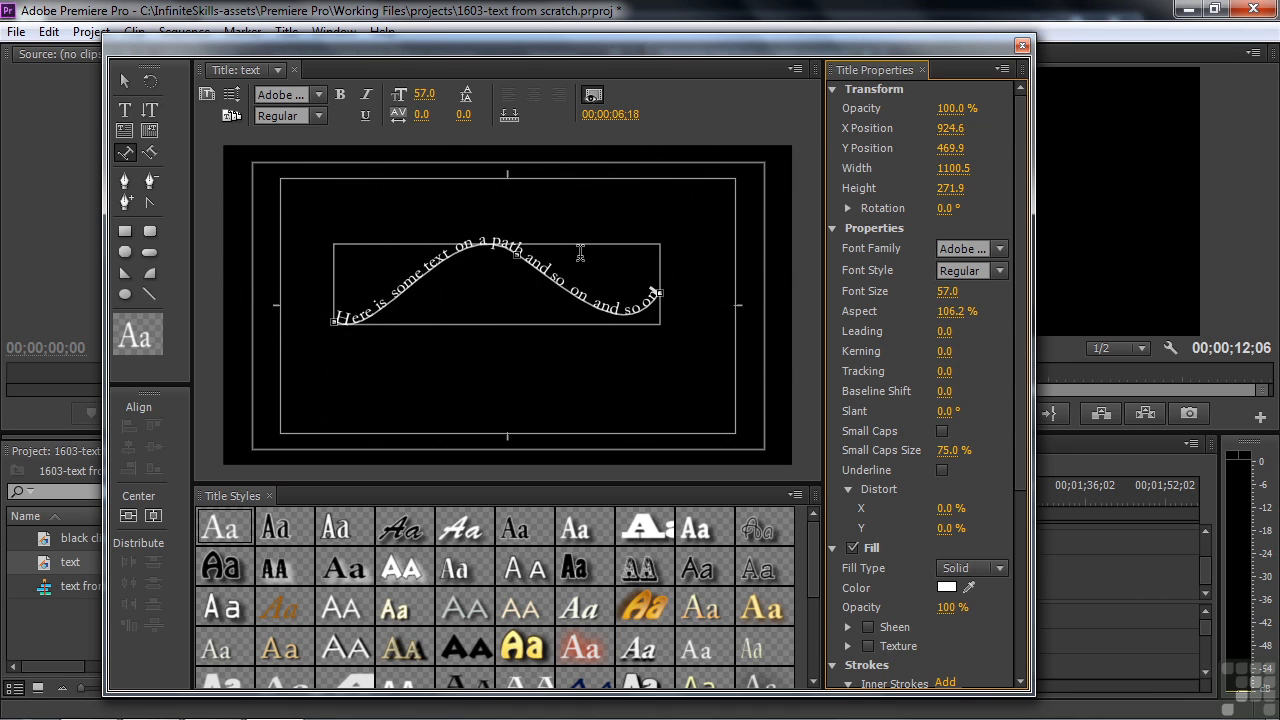
# Step: Raise the path's left anchor toward the top-left, making the curve 1178.1 wide by 326.6 high
pyautogui.click(124, 182)
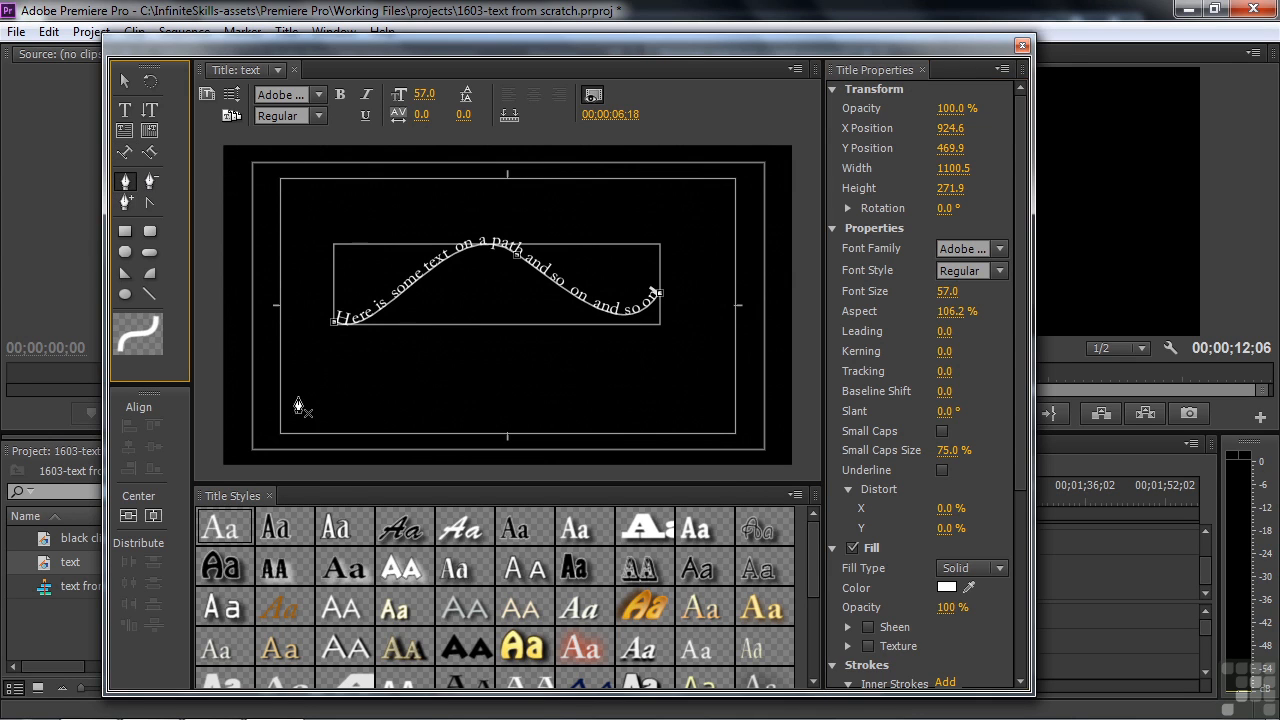
pyautogui.moveTo(334, 323); pyautogui.dragTo(373, 215)
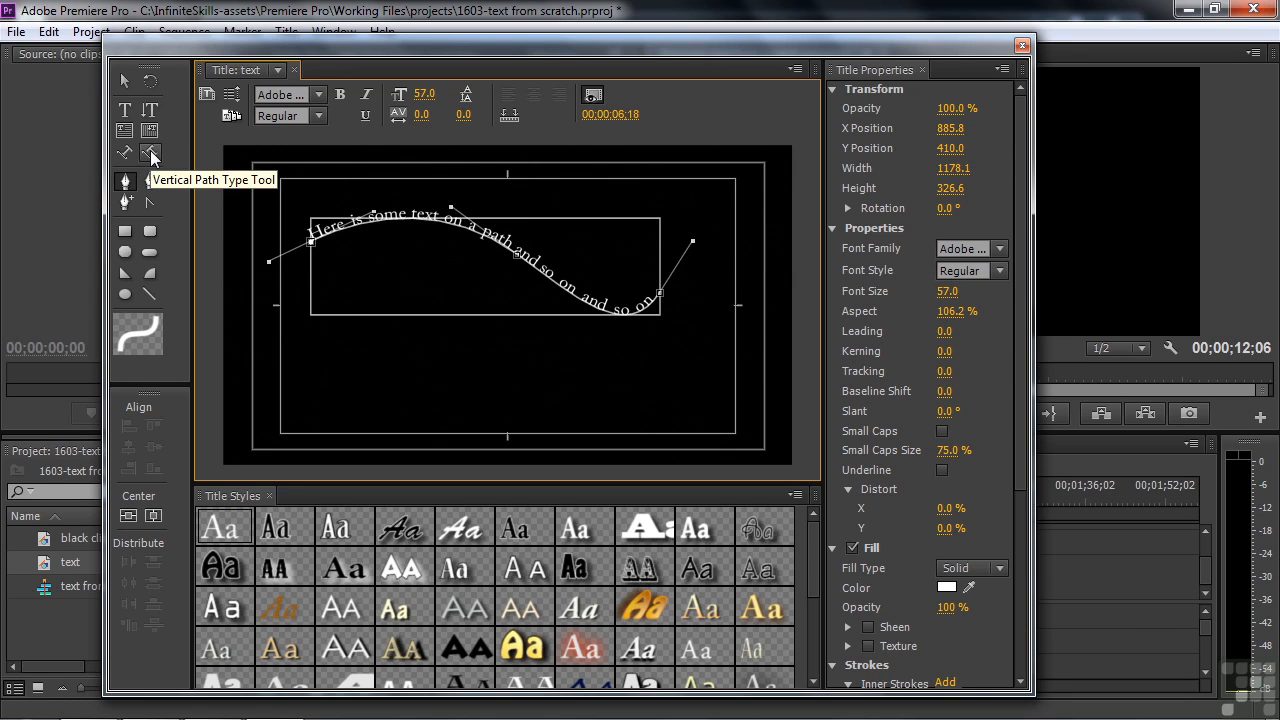
pyautogui.click(125, 80)
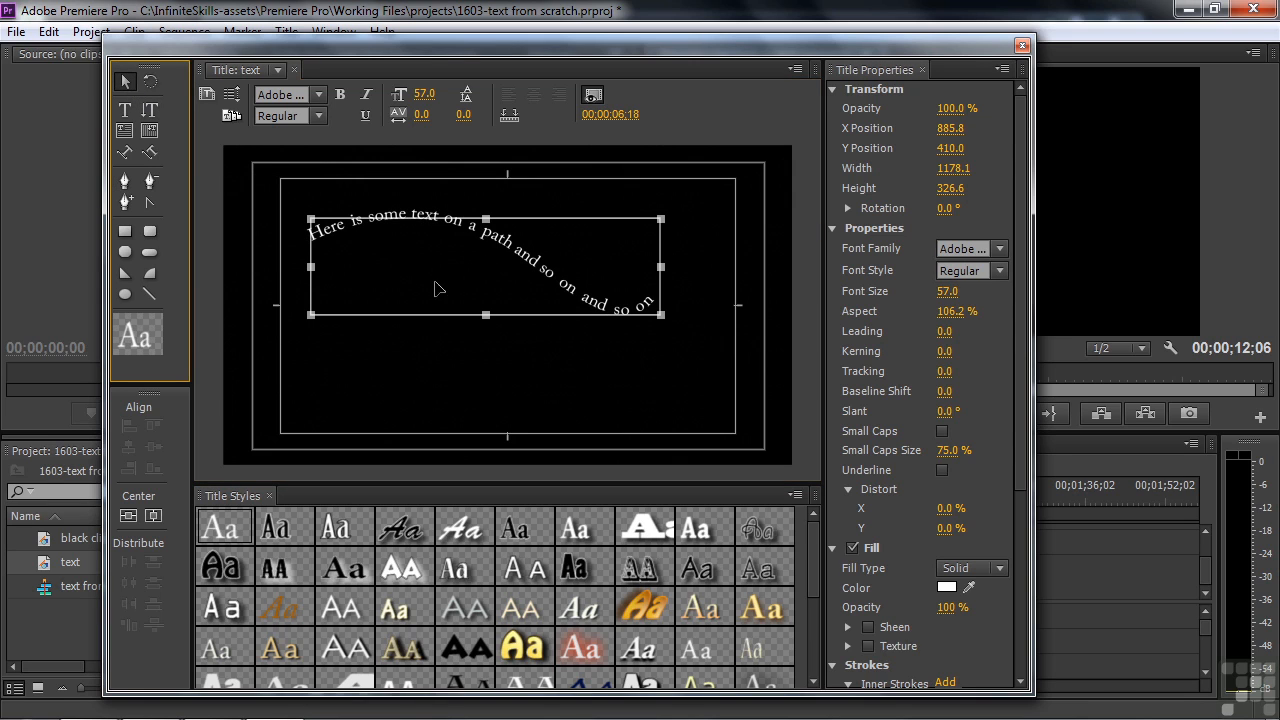
# Step: Delete the path text and type 'Here is text' as new point text left of centre
pyautogui.press('Delete')
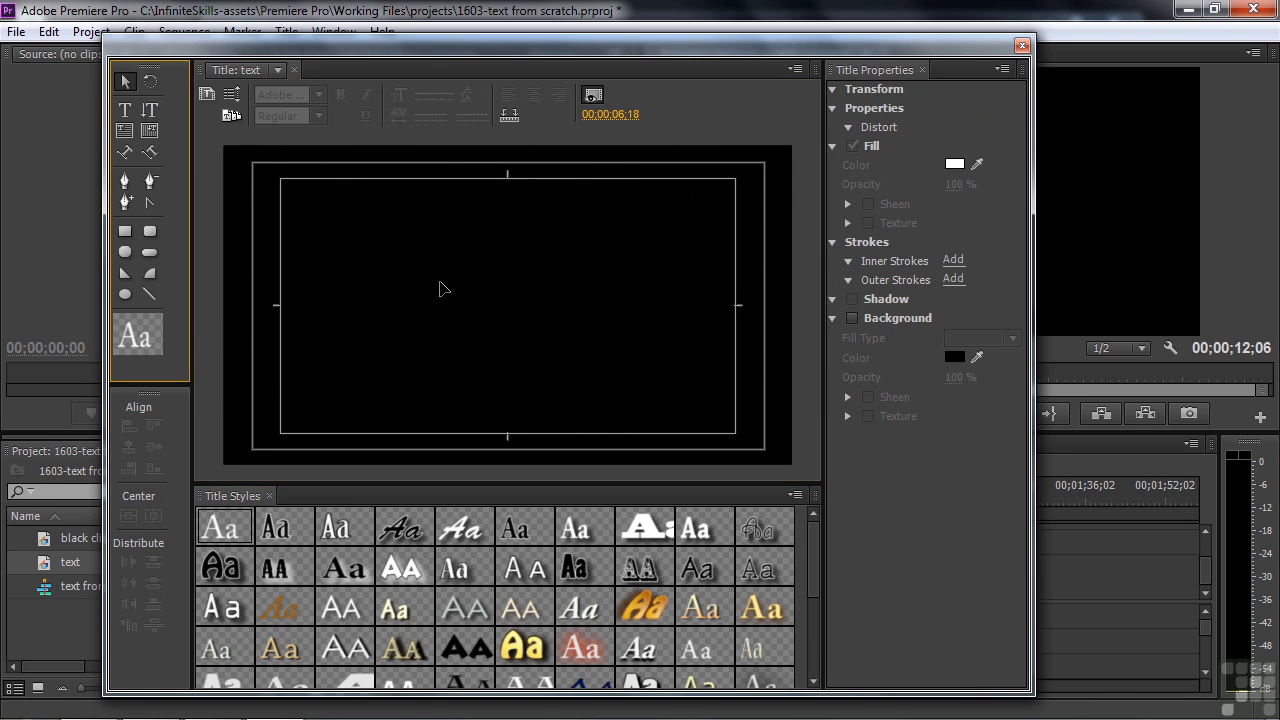
pyautogui.click(122, 111)
pyautogui.click(365, 293)
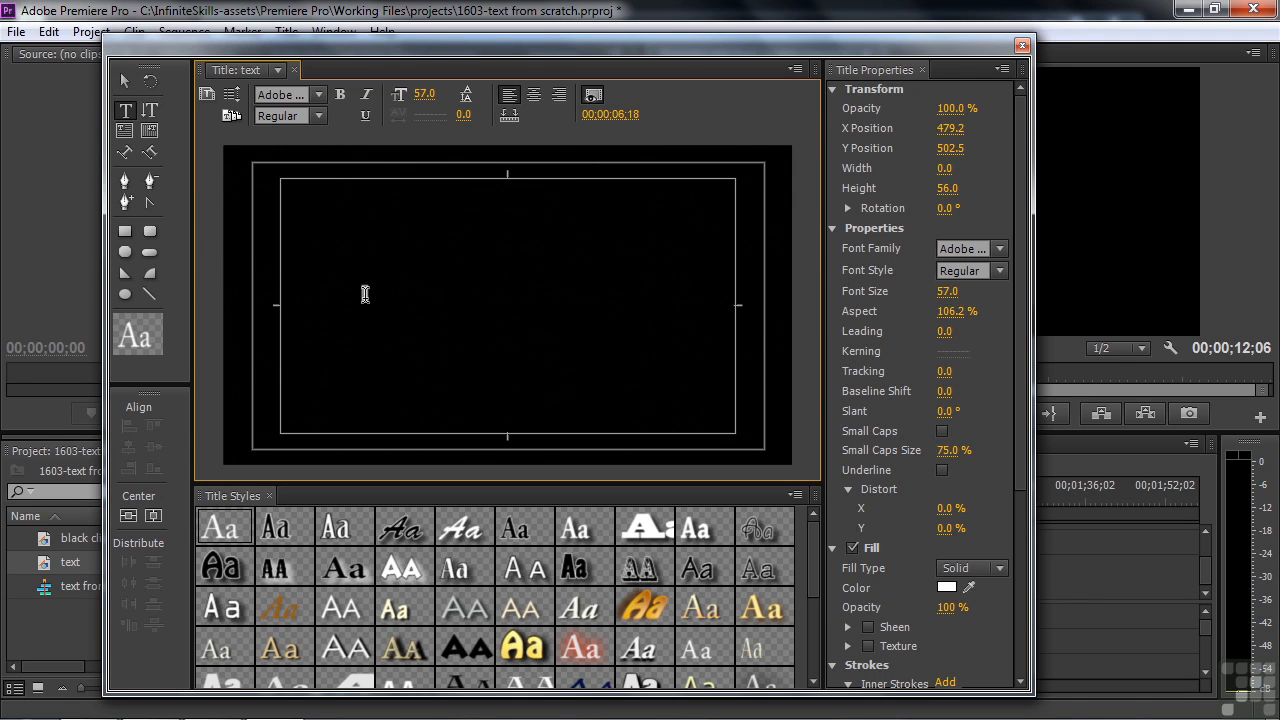
pyautogui.write('Here')
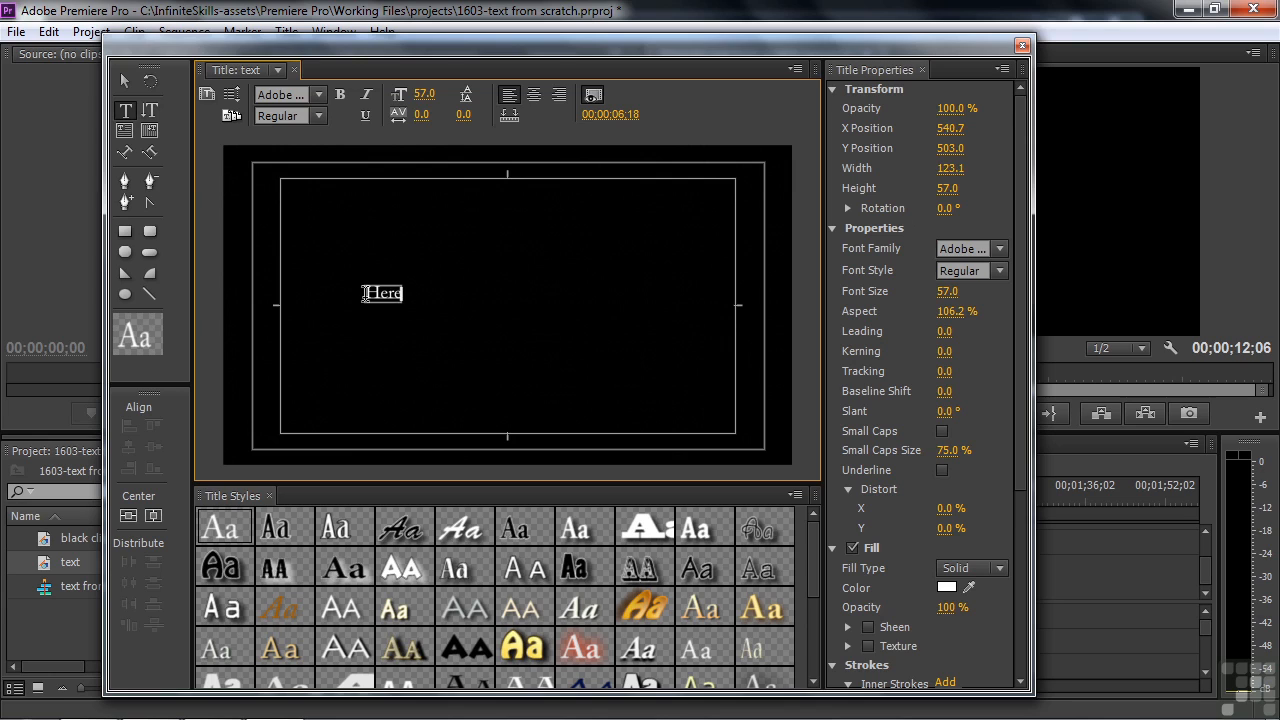
pyautogui.write(' is text')
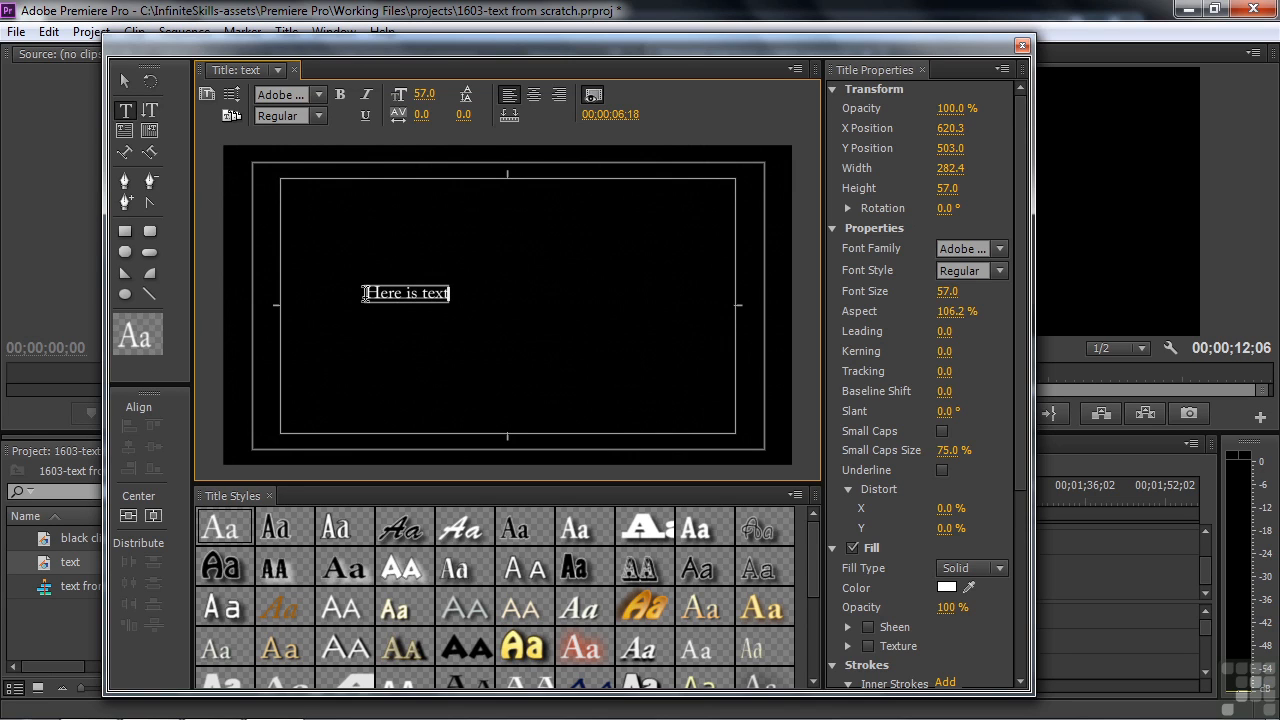
# Step: Scale 'Here is text' up to size 276.4 and move it lower in the frame
pyautogui.click(125, 80)
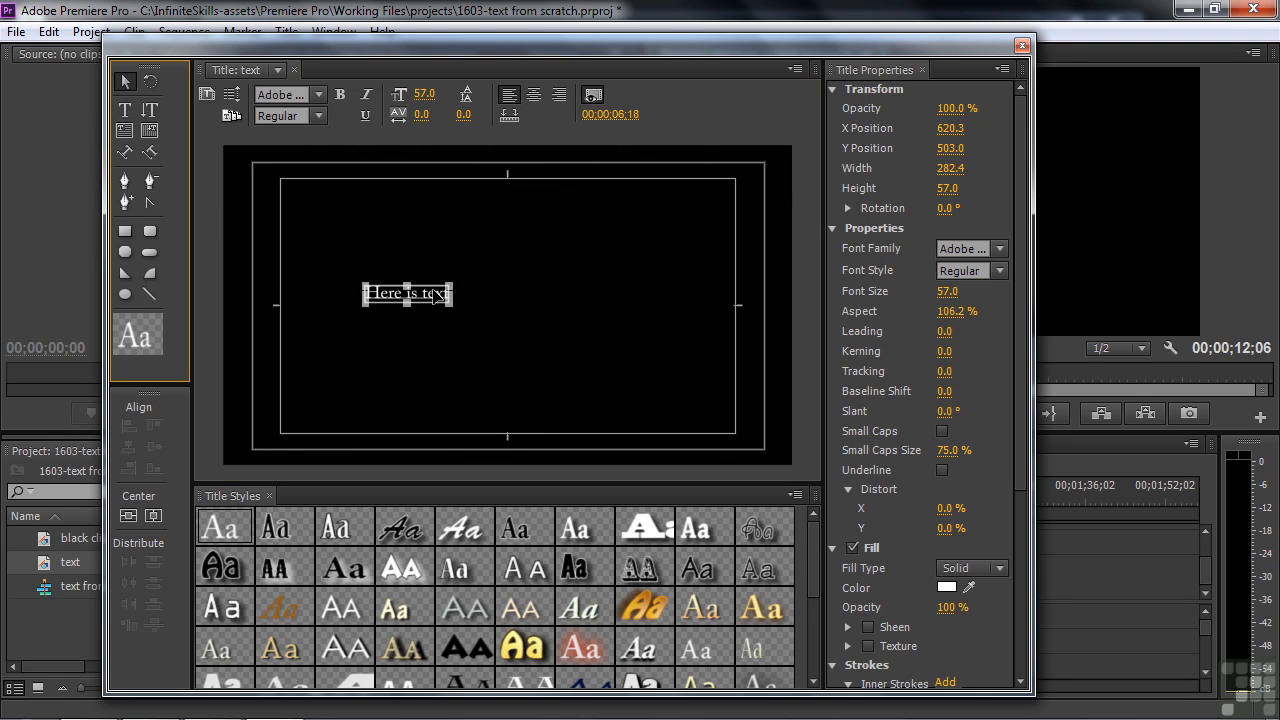
pyautogui.moveTo(450, 286); pyautogui.dragTo(630, 222)
pyautogui.moveTo(535, 264); pyautogui.dragTo(533, 305)
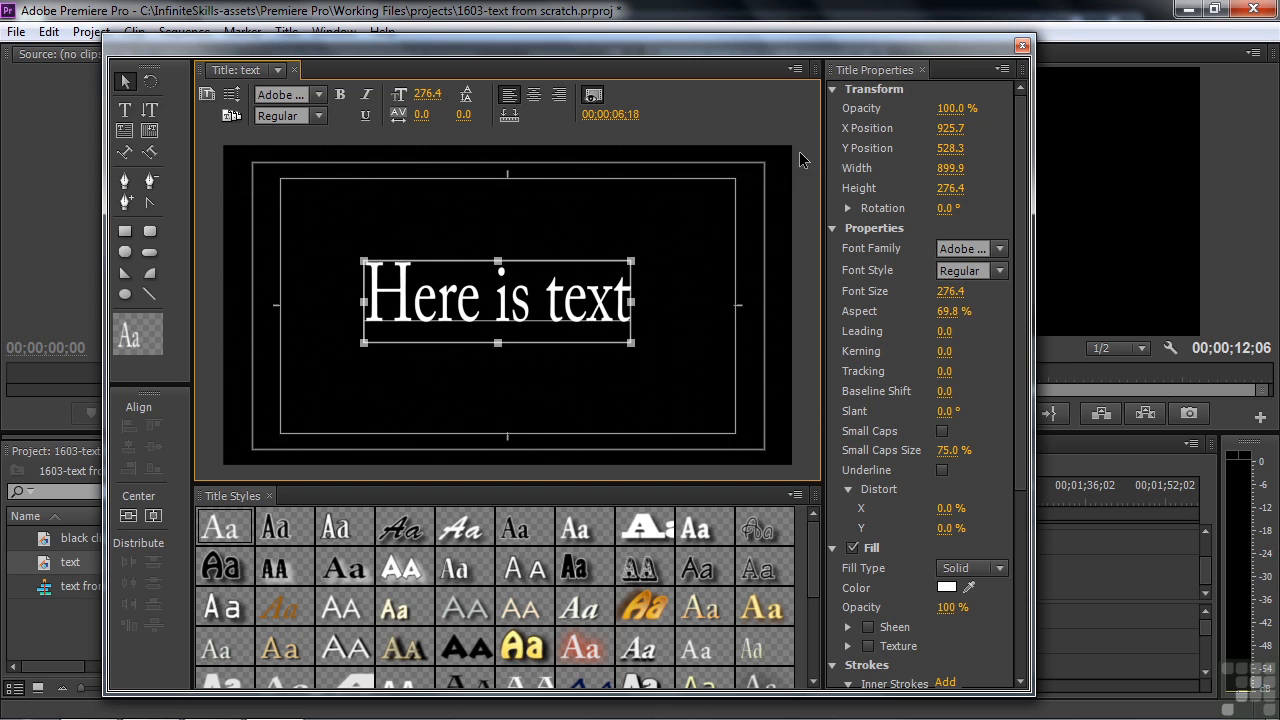
# Step: Widen the Title panel by dragging its dividers, then scroll Title Properties down and back up
pyautogui.moveTo(822, 205); pyautogui.dragTo(876, 232)
pyautogui.moveTo(597, 491); pyautogui.dragTo(569, 490)
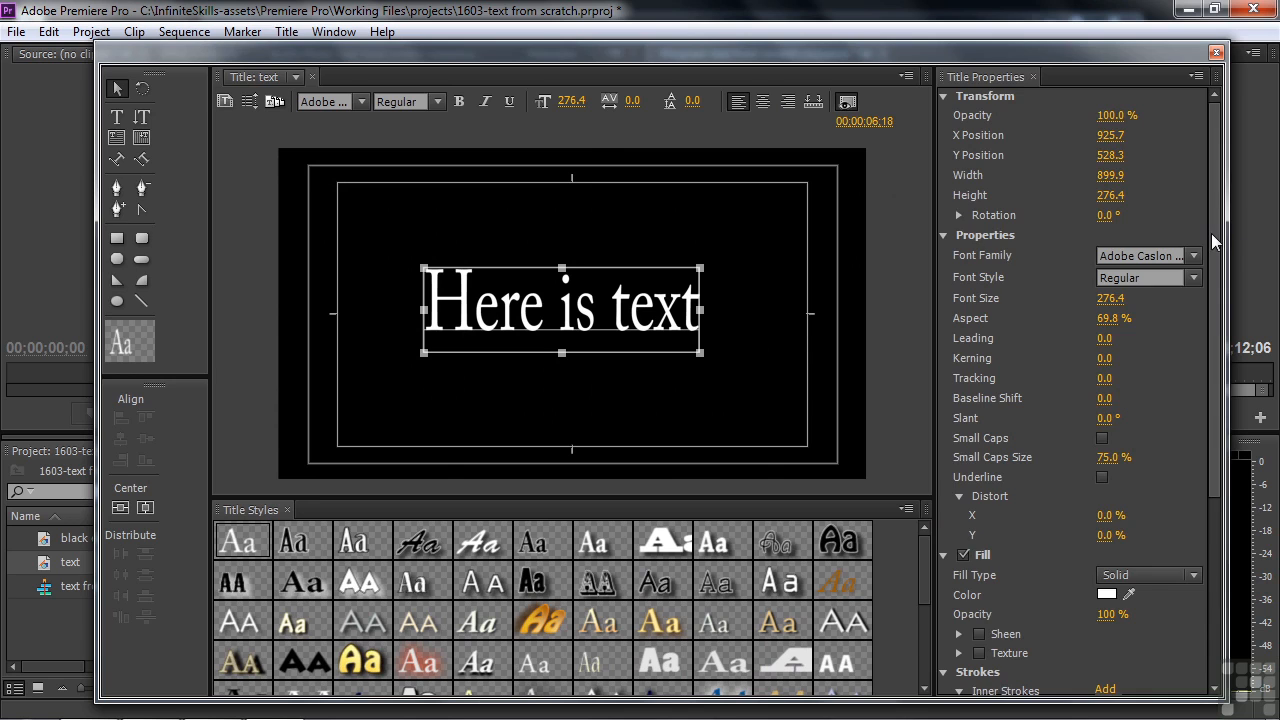
pyautogui.moveTo(1211, 233); pyautogui.dragTo(1207, 381)
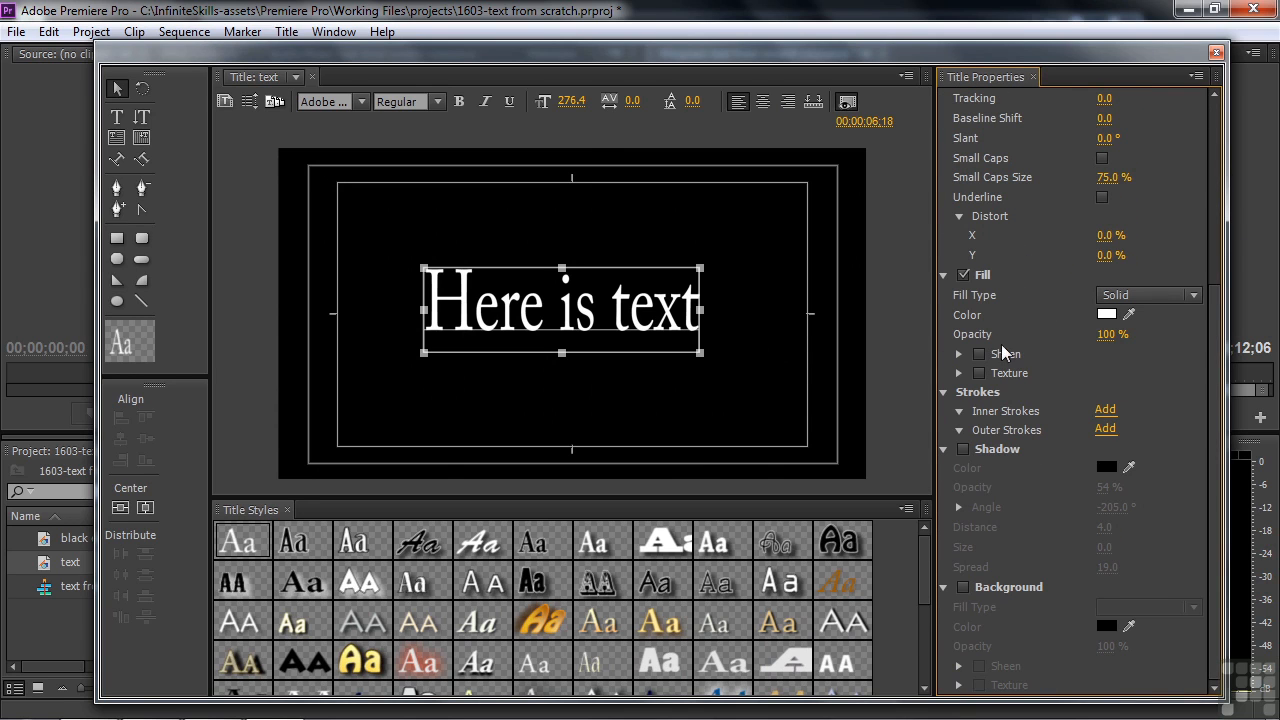
pyautogui.moveTo(1211, 528); pyautogui.dragTo(1244, 288)
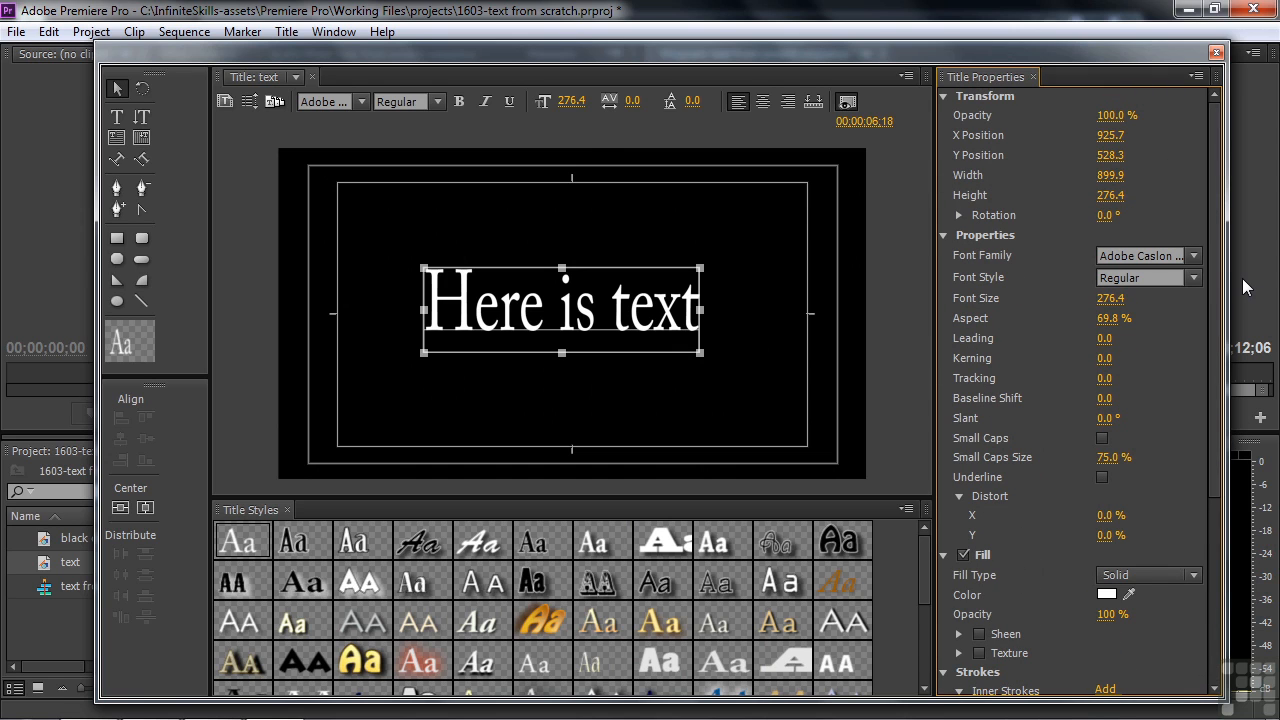